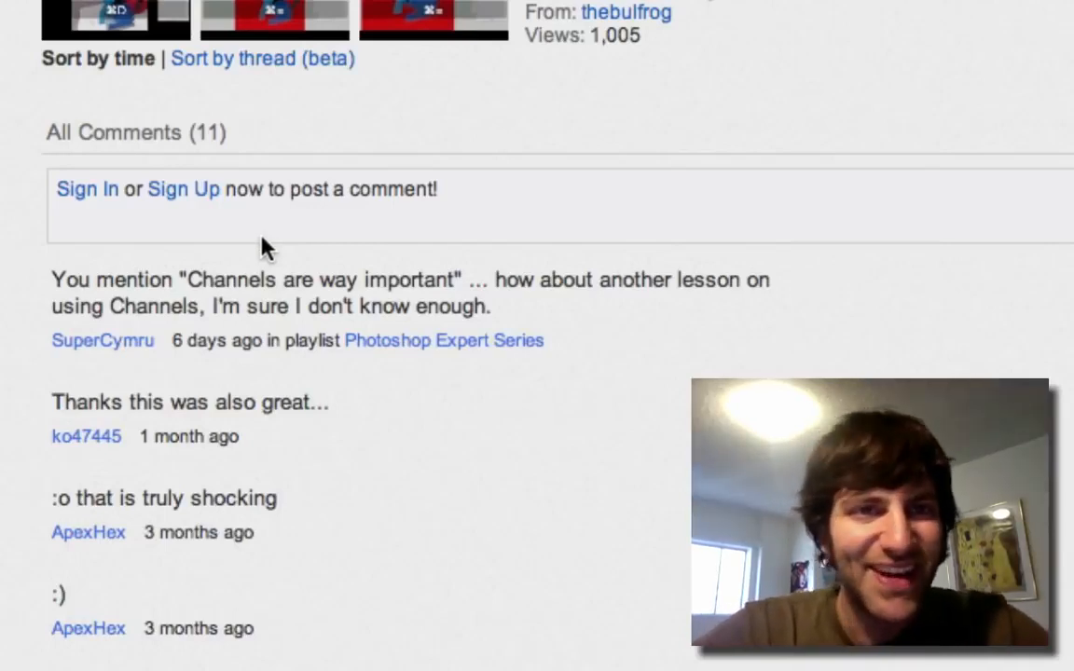
# Step: Switch to Photoshop, view the crayon image's Red, Green and Blue channels one at a time, and restore the RGB composite
pyautogui.press('super+Tab')
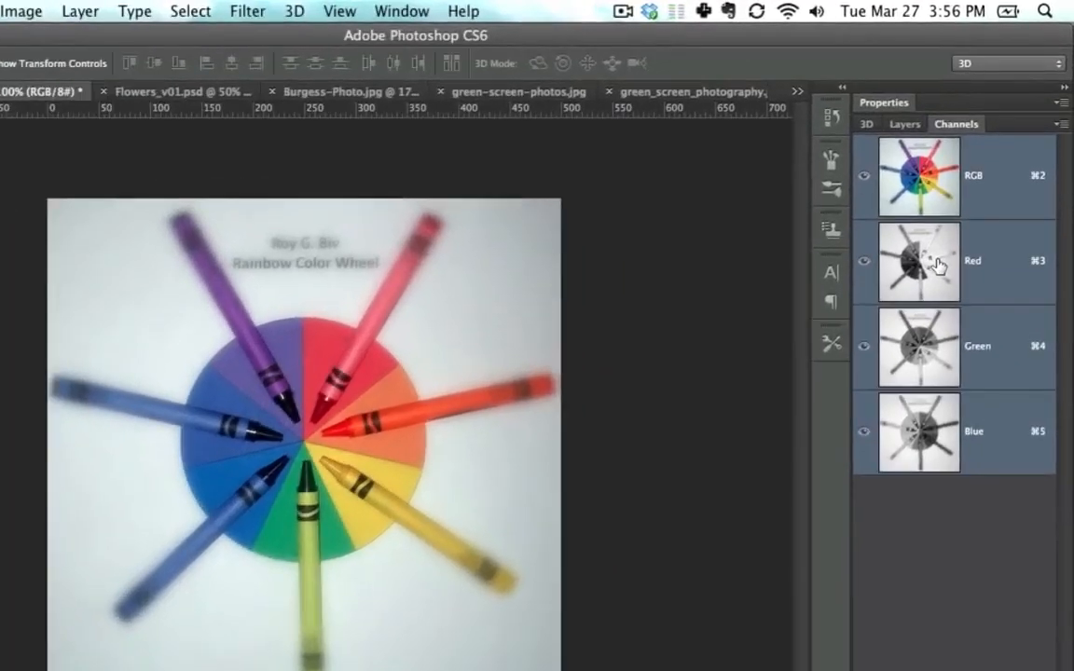
pyautogui.click(965, 217)
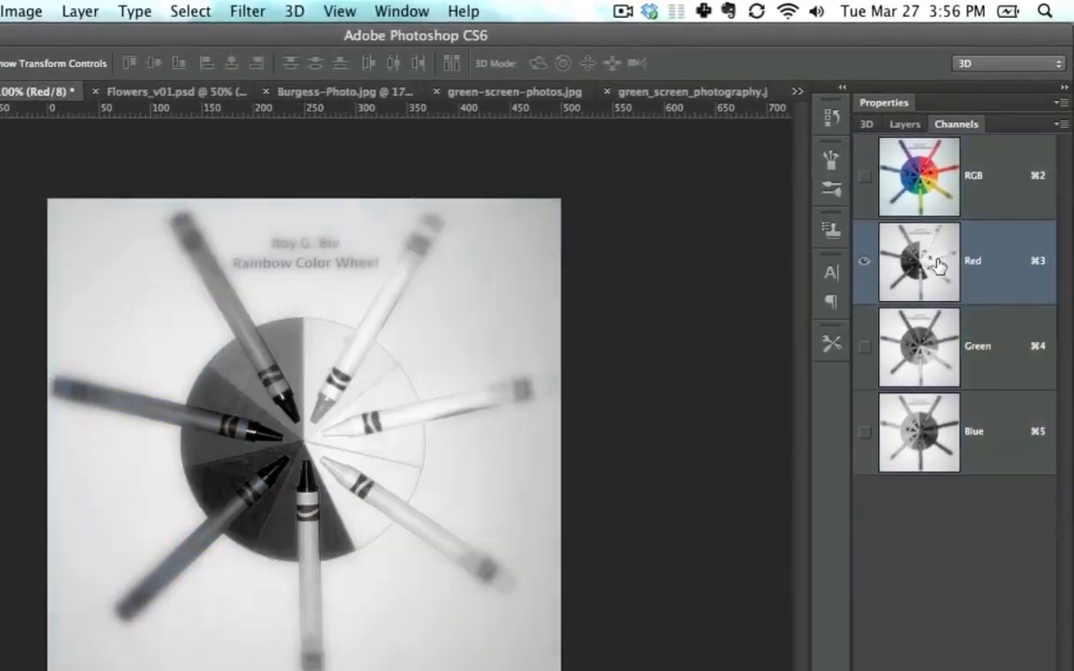
pyautogui.click(939, 370)
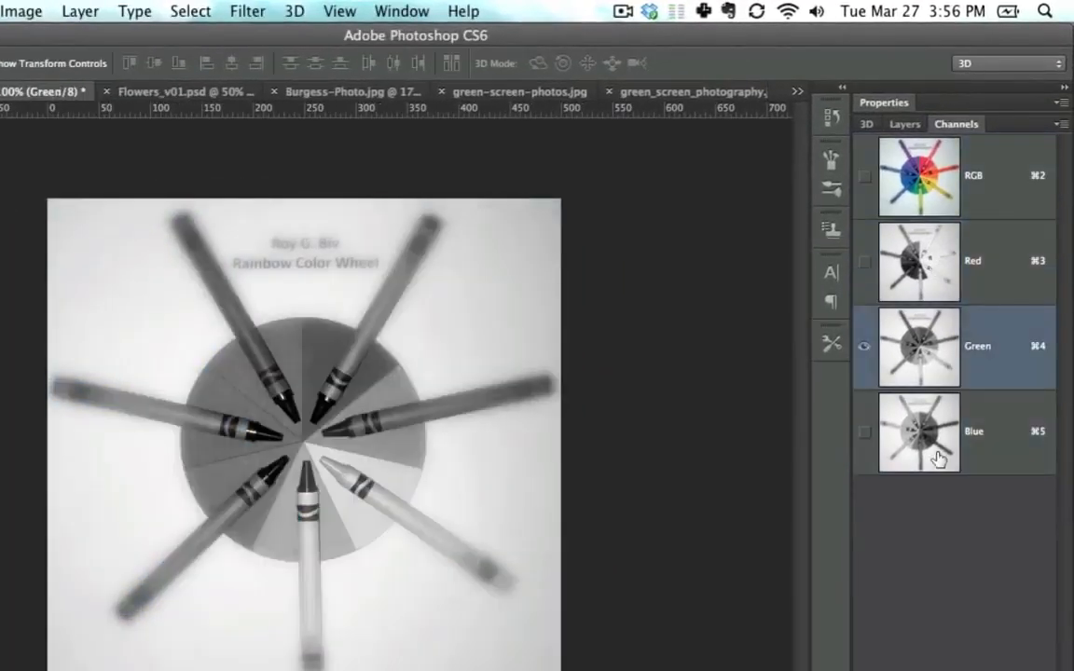
pyautogui.click(939, 458)
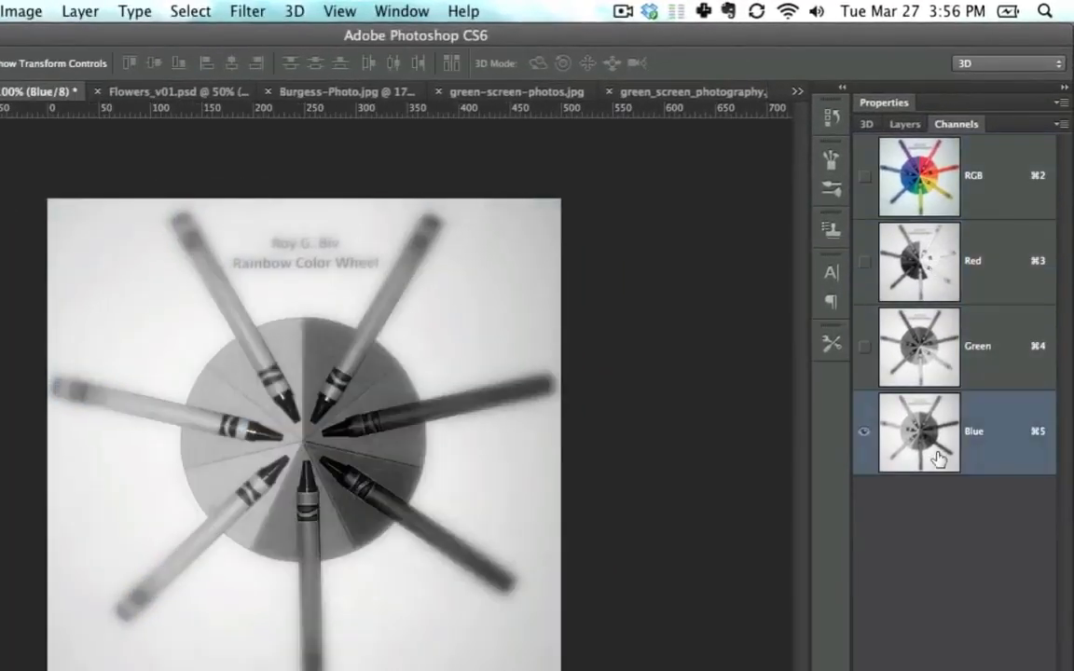
pyautogui.click(944, 176)
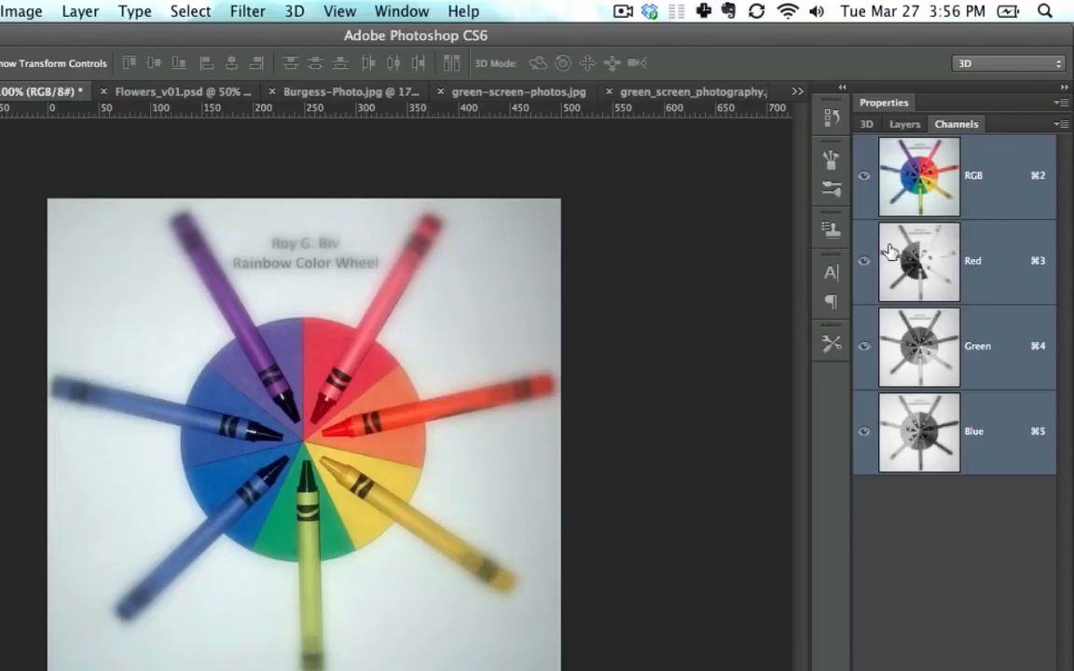
pyautogui.click(403, 14)
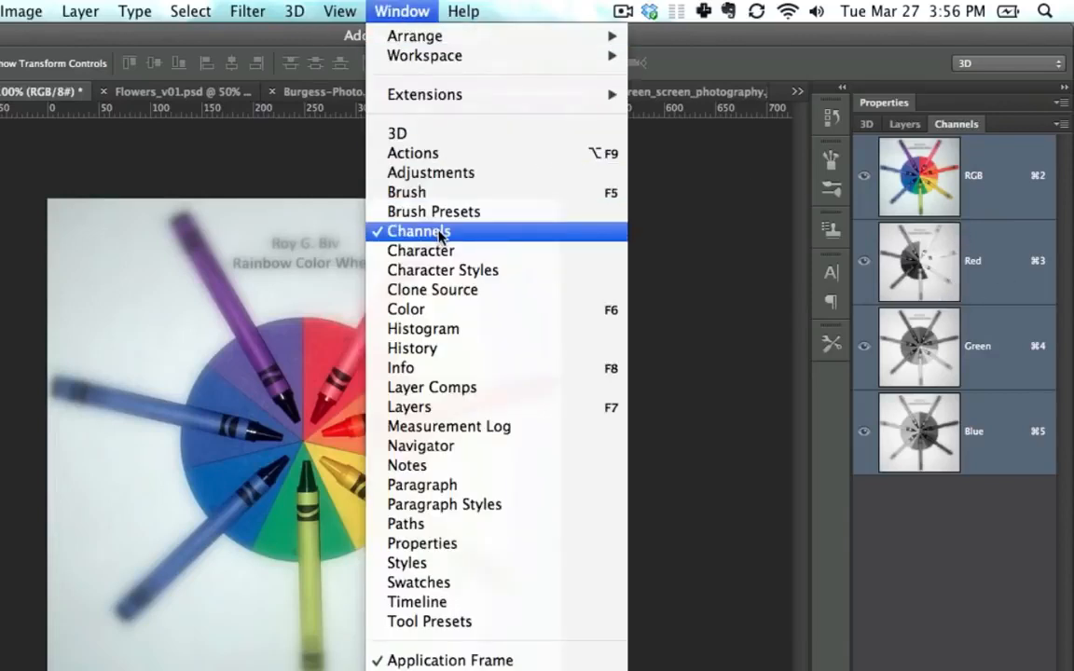
pyautogui.click(739, 230)
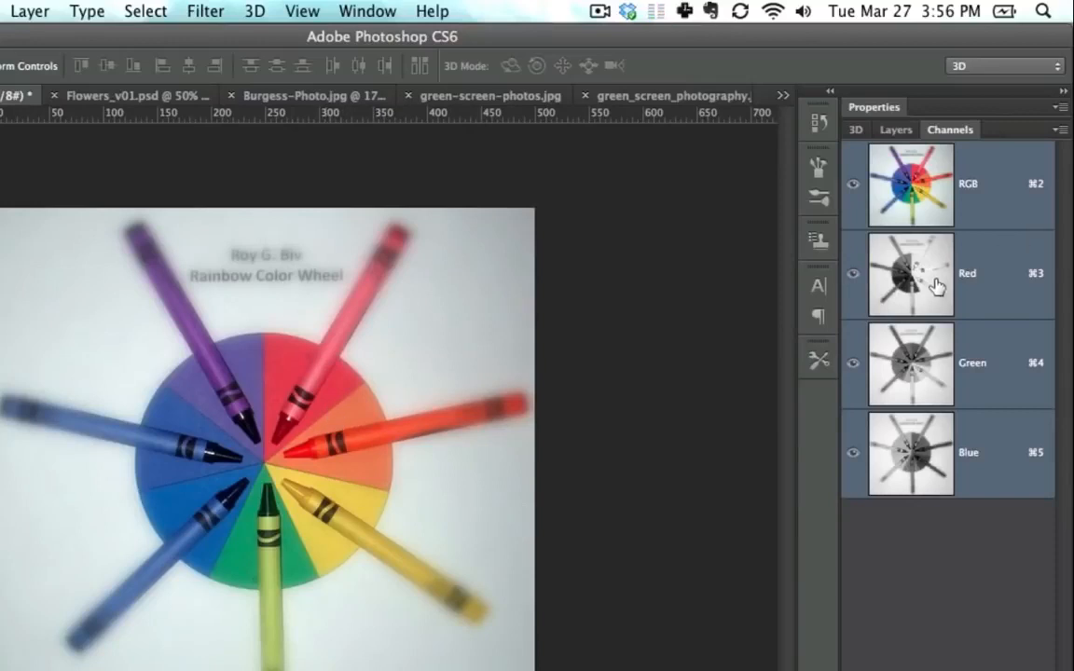
# Step: Compare the crayon colours in the individual Red, Green and Blue channels against the RGB composite
pyautogui.click(990, 251)
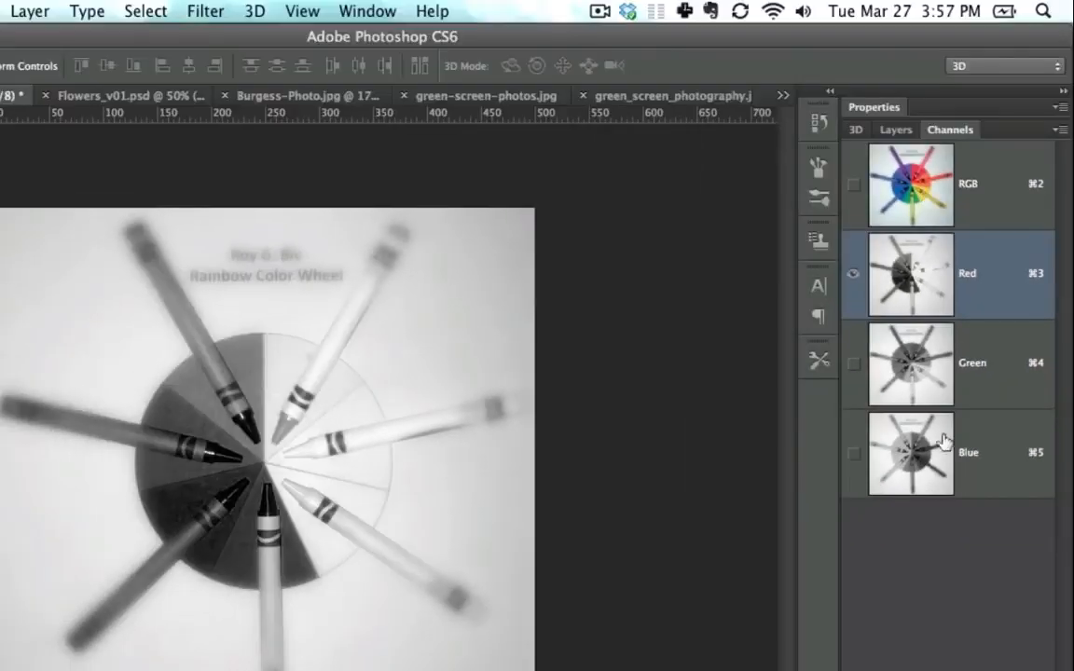
pyautogui.click(856, 172)
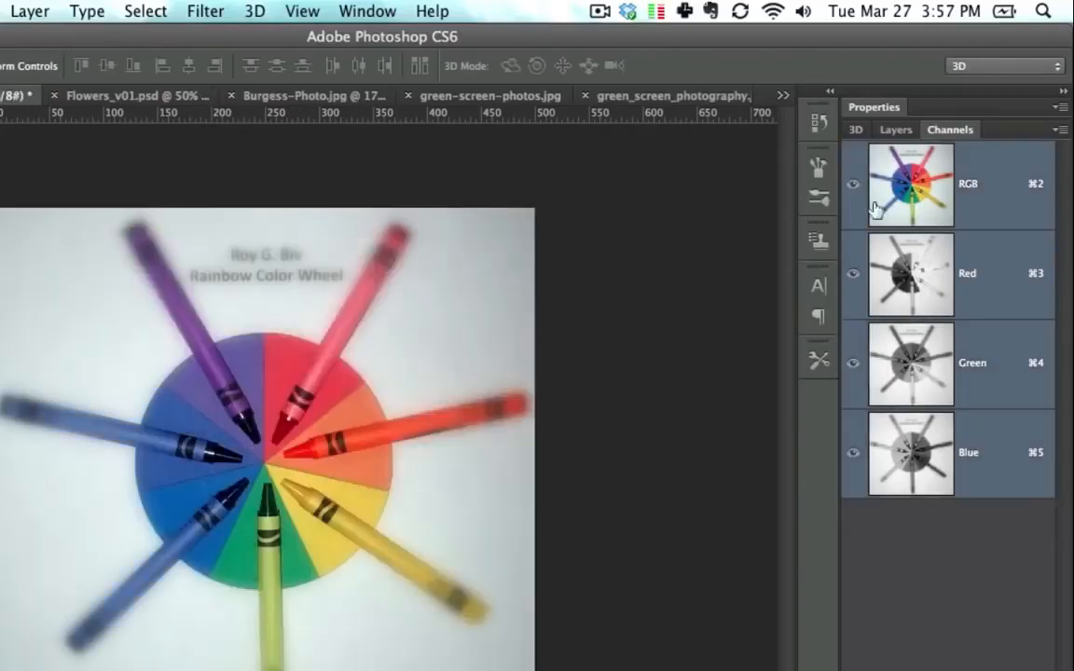
pyautogui.click(897, 384)
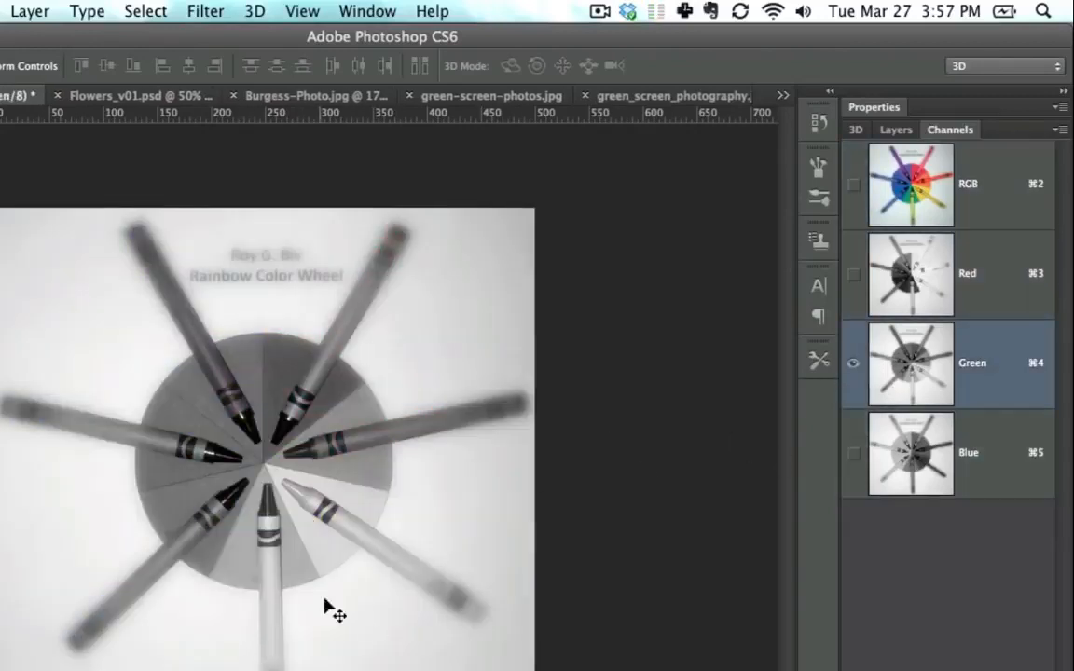
pyautogui.click(927, 456)
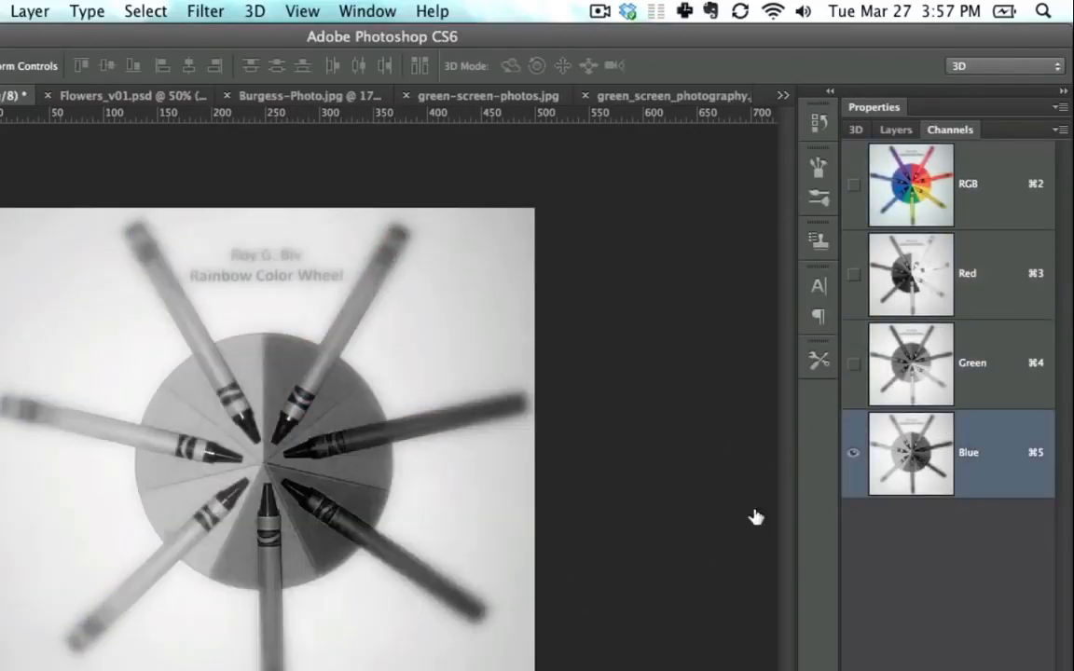
pyautogui.click(895, 177)
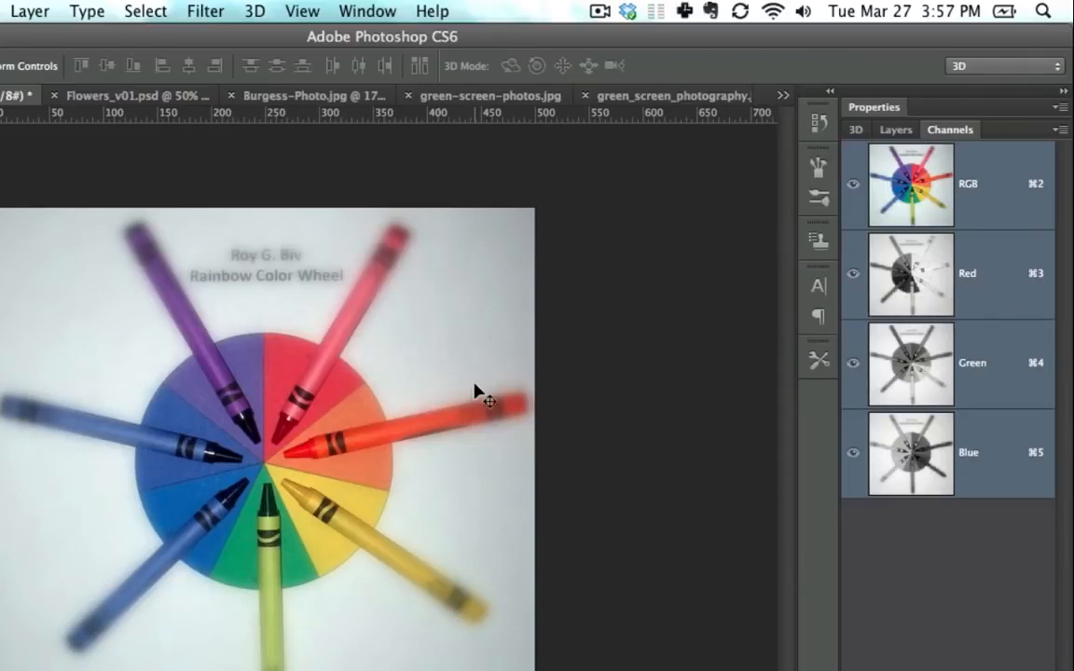
# Step: In Flowers_v01.psd, stack the blue, green and red flower images exactly over one another beneath the Red Channel heading
pyautogui.click(141, 97)
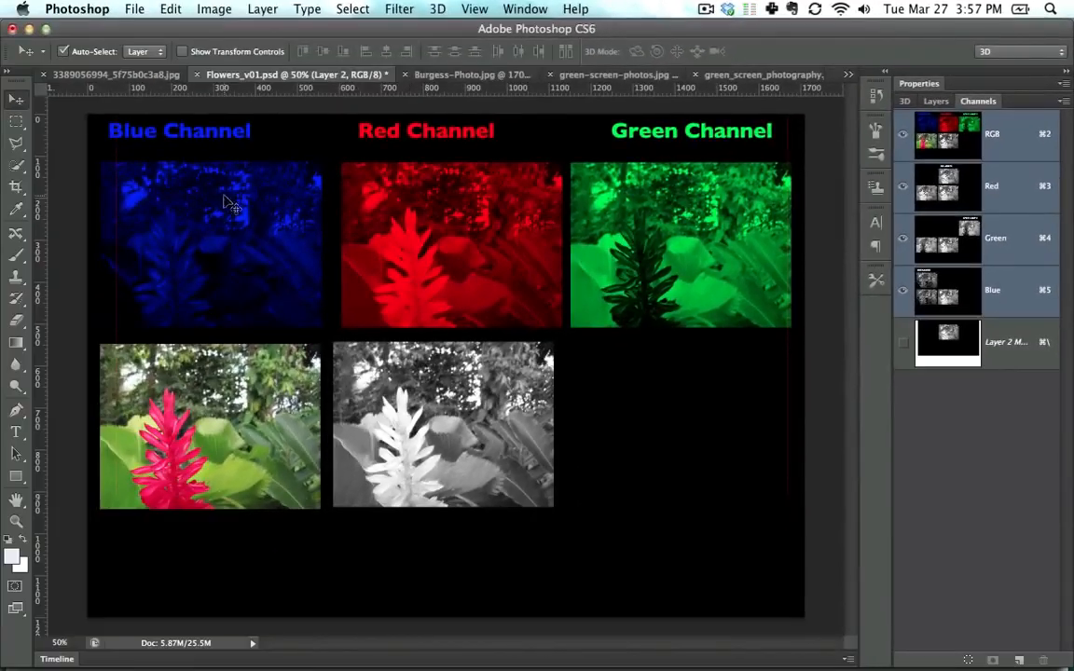
pyautogui.moveTo(207, 241); pyautogui.dragTo(442, 244)
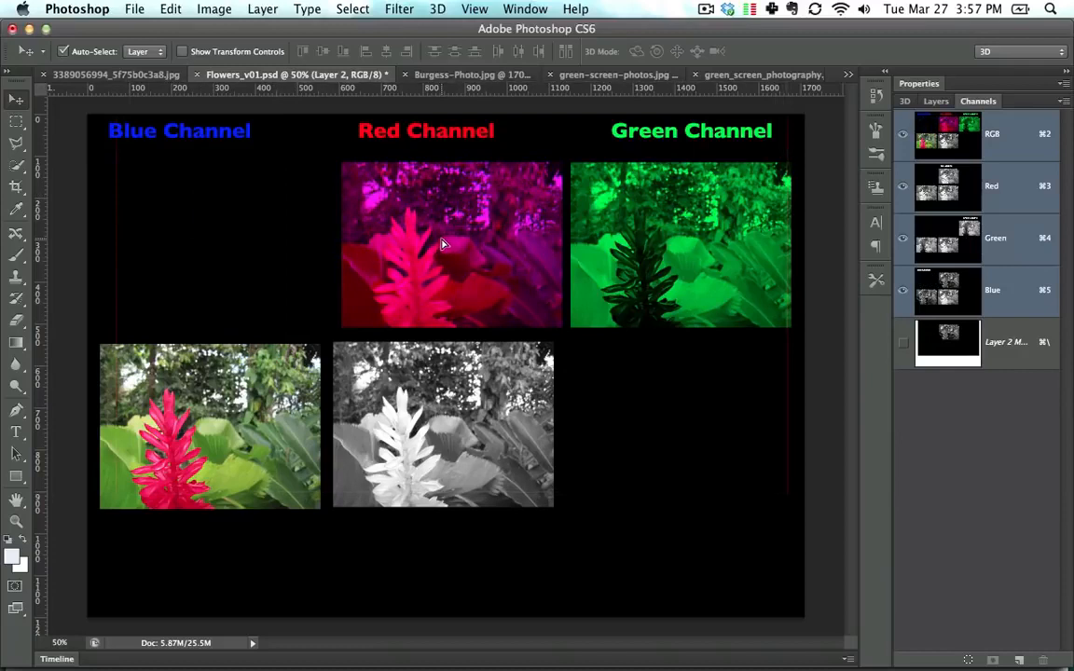
pyautogui.moveTo(675, 253)
pyautogui.mouseDown()
pyautogui.moveTo(441, 249)
pyautogui.moveTo(503, 237)
pyautogui.moveTo(692, 240)
pyautogui.mouseUp()
pyautogui.click(508, 182)
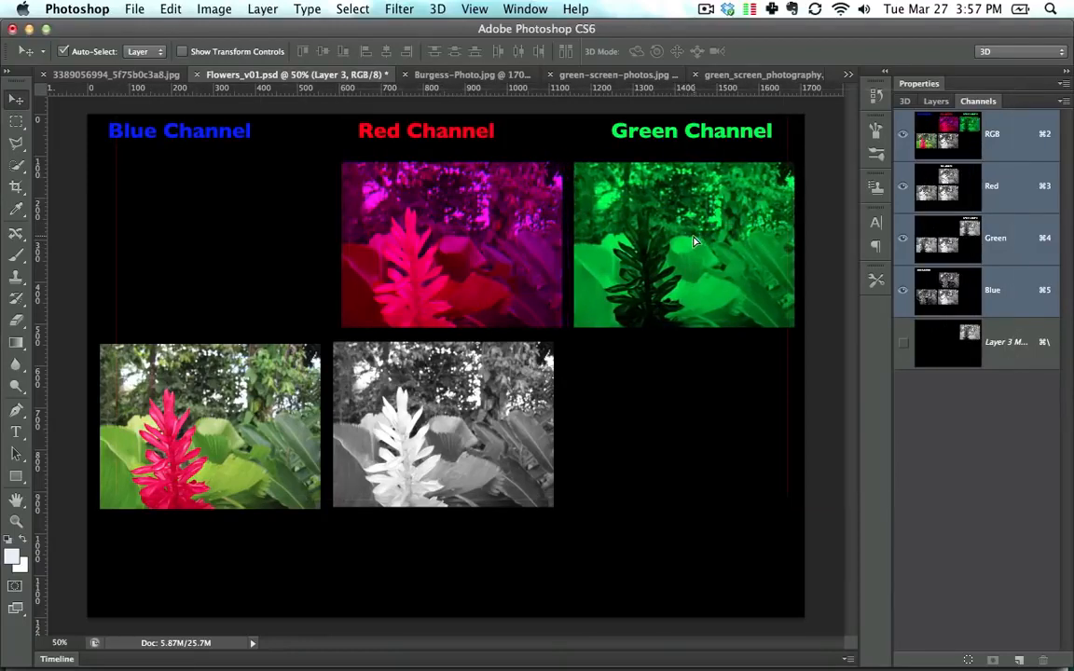
pyautogui.moveTo(408, 200); pyautogui.dragTo(216, 235)
pyautogui.moveTo(741, 241); pyautogui.dragTo(452, 243)
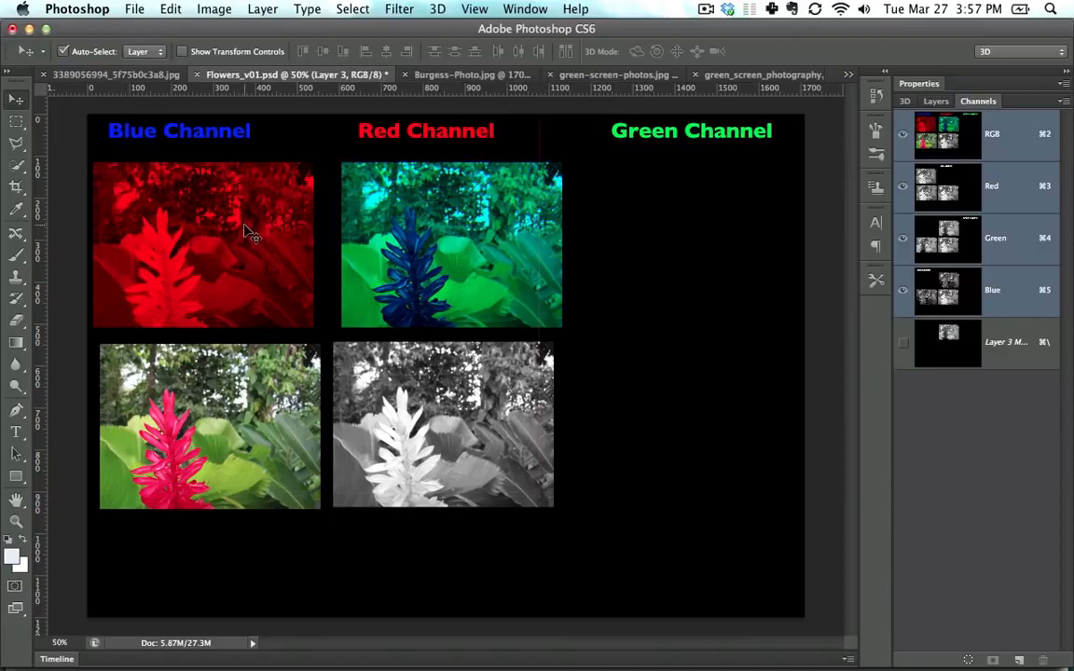
pyautogui.moveTo(247, 231); pyautogui.dragTo(499, 244)
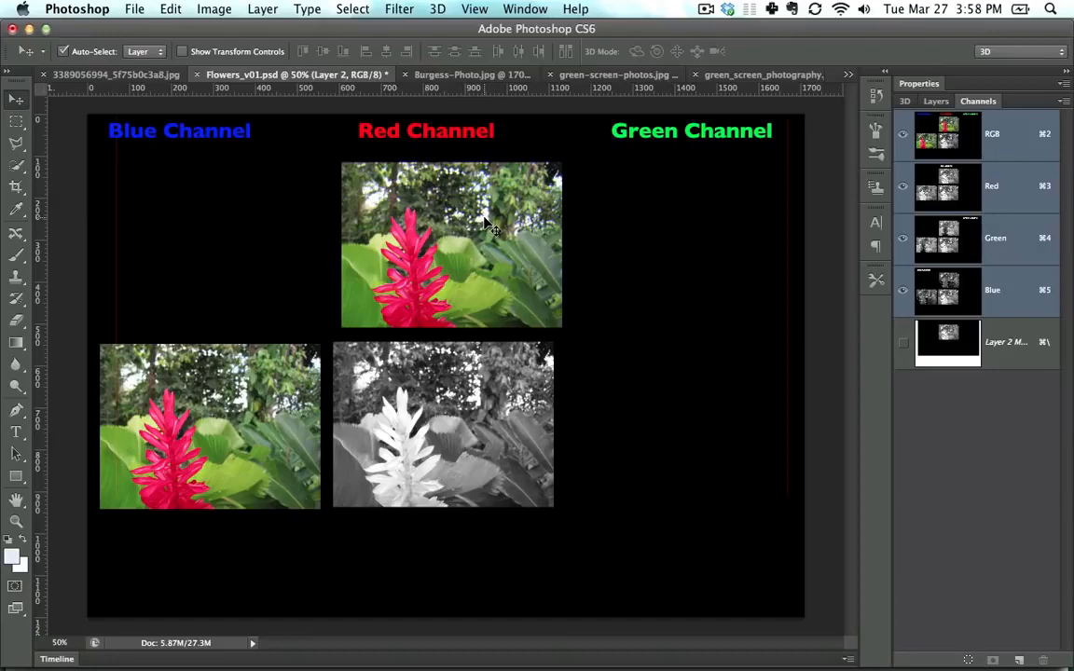
# Step: Pull the green, red and blue layers of the stacked flower image apart so that they only partly overlap
pyautogui.press('z')
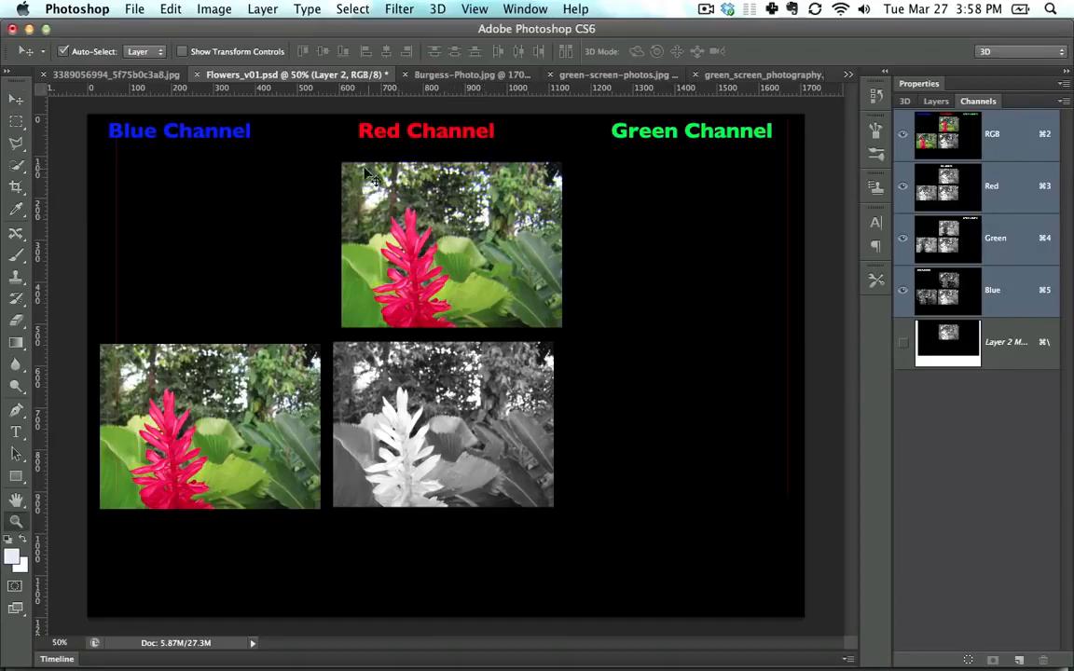
pyautogui.moveTo(335, 160); pyautogui.dragTo(459, 227)
pyautogui.press('space')
pyautogui.moveTo(588, 378); pyautogui.dragTo(396, 262)
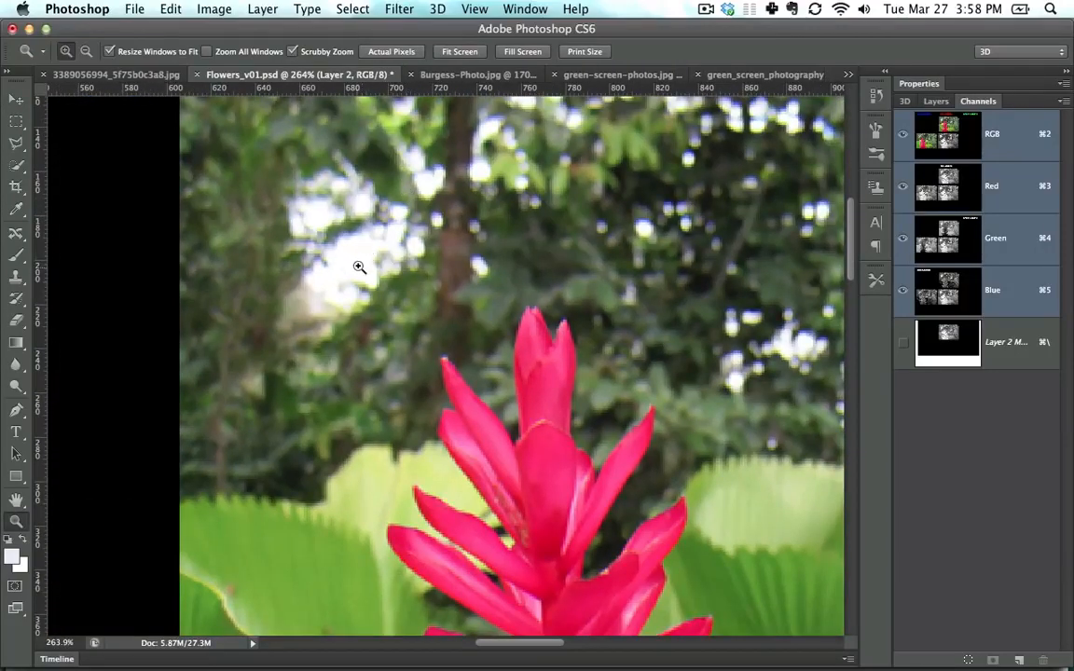
pyautogui.press('v')
pyautogui.press('super+minus')
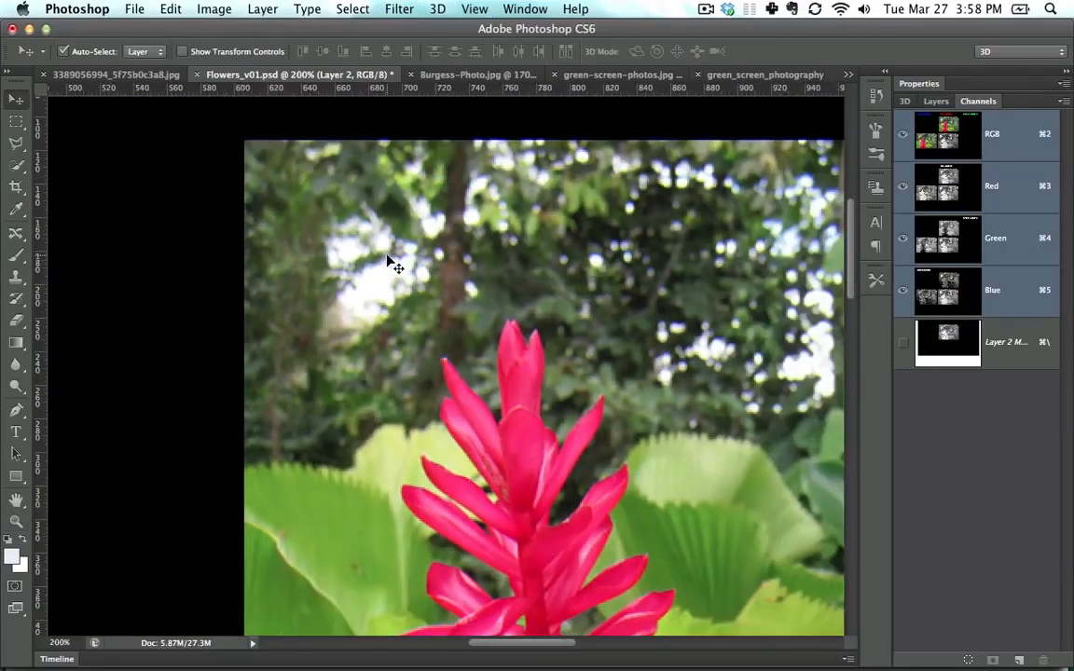
pyautogui.moveTo(542, 276); pyautogui.dragTo(408, 446)
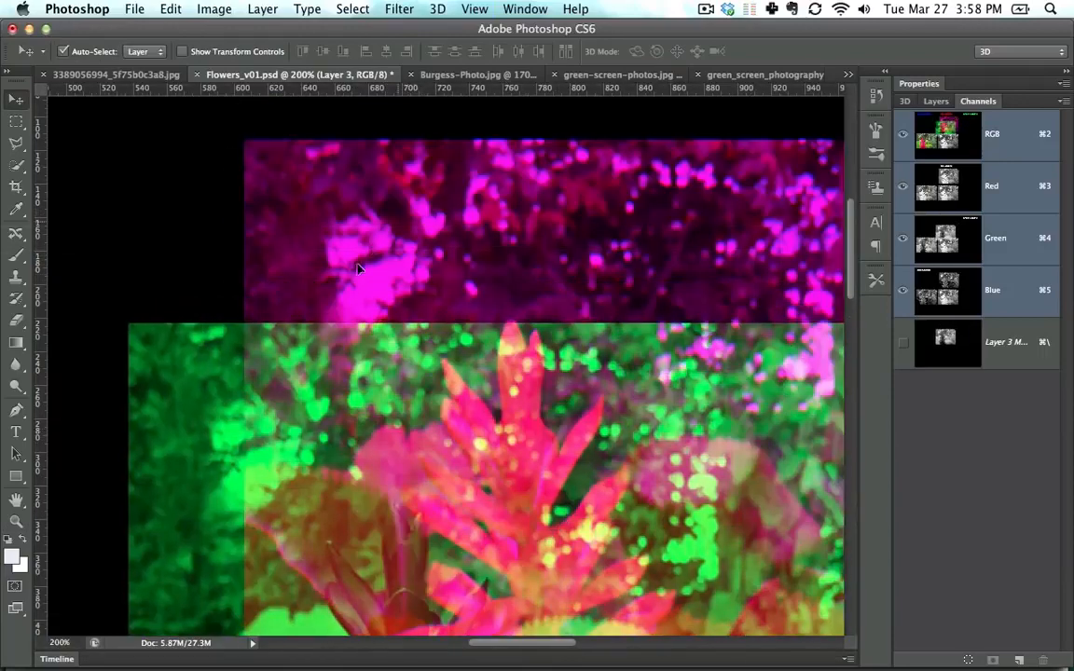
pyautogui.moveTo(419, 221); pyautogui.dragTo(392, 396)
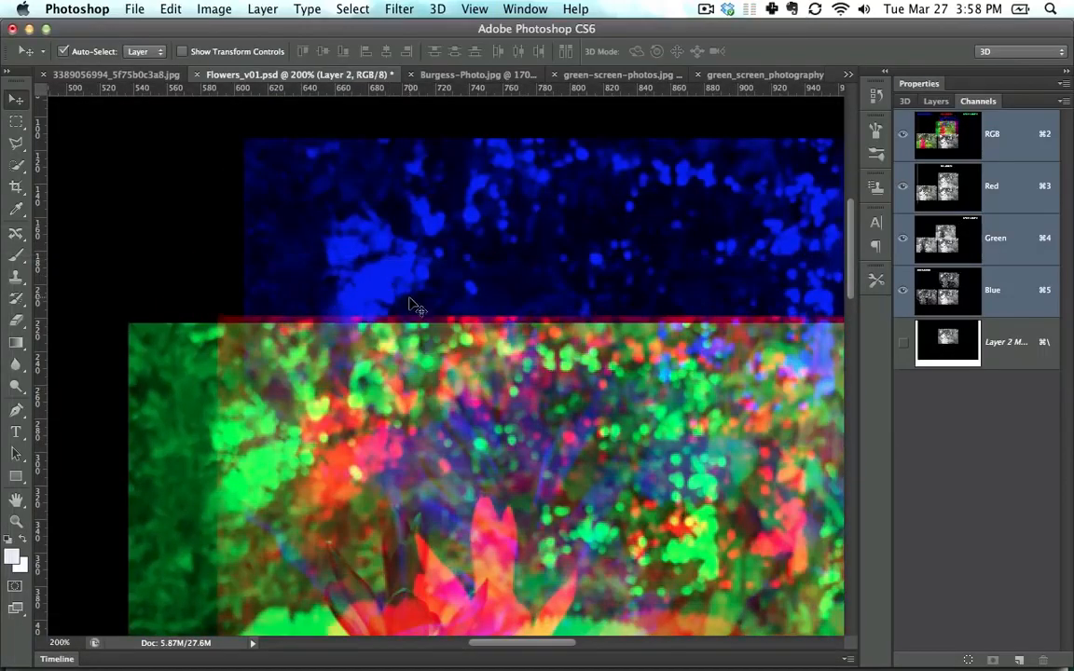
pyautogui.moveTo(343, 227); pyautogui.dragTo(559, 219)
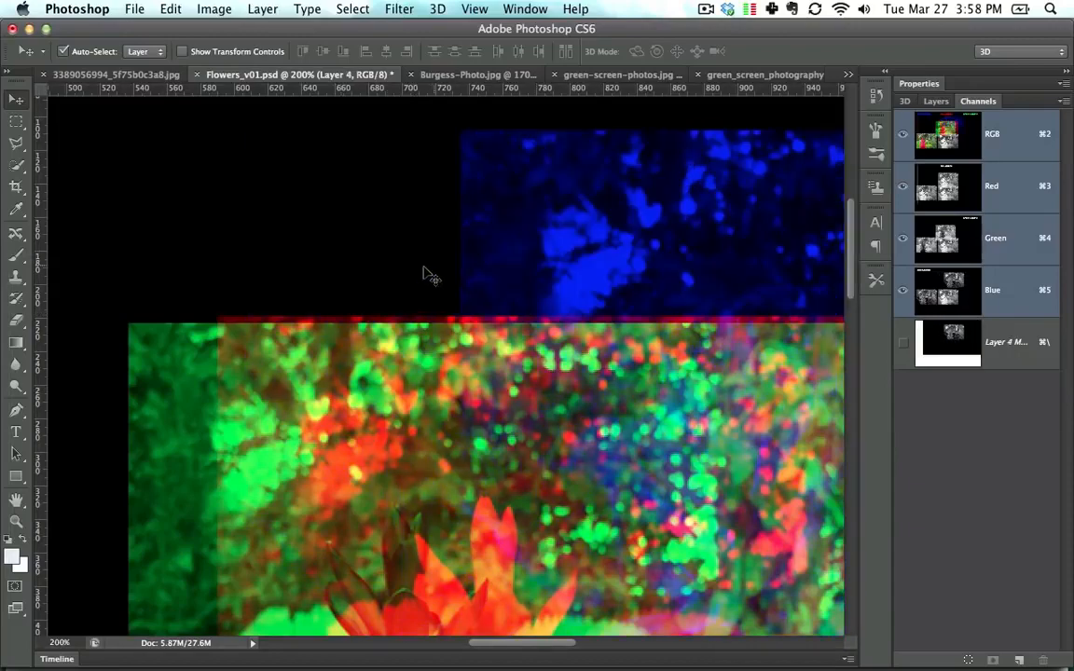
pyautogui.moveTo(410, 328); pyautogui.dragTo(410, 222)
pyautogui.moveTo(521, 435); pyautogui.dragTo(561, 474)
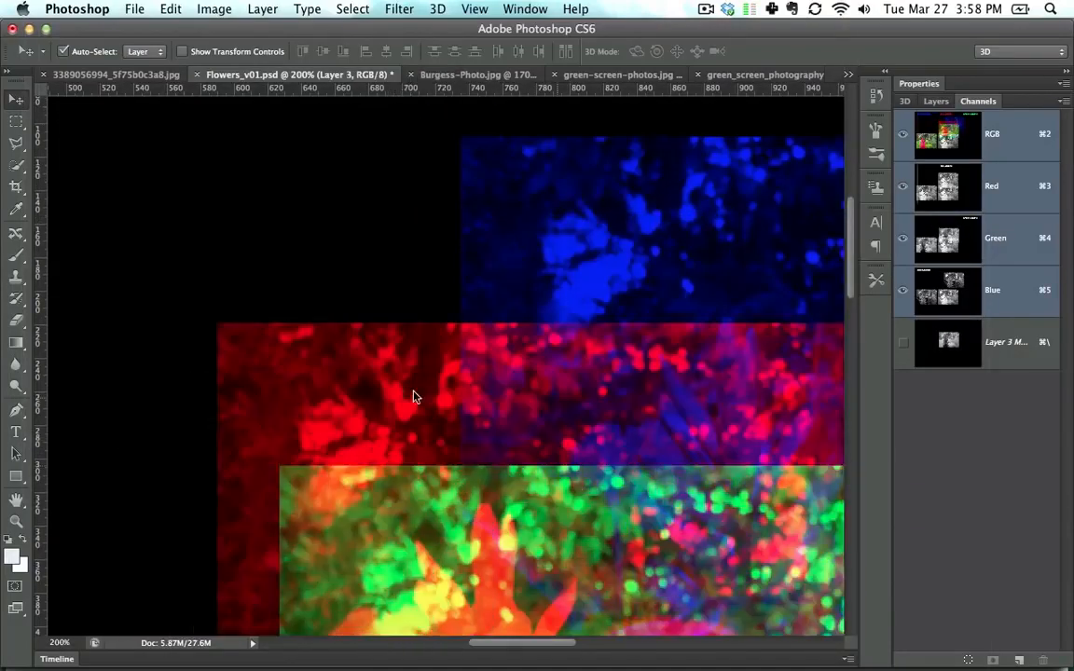
pyautogui.moveTo(408, 388); pyautogui.dragTo(374, 211)
# Step: Spread the green and blue flower images to either side of the red one, and restack them over it beneath the Red Channel heading
pyautogui.press('super+minus')
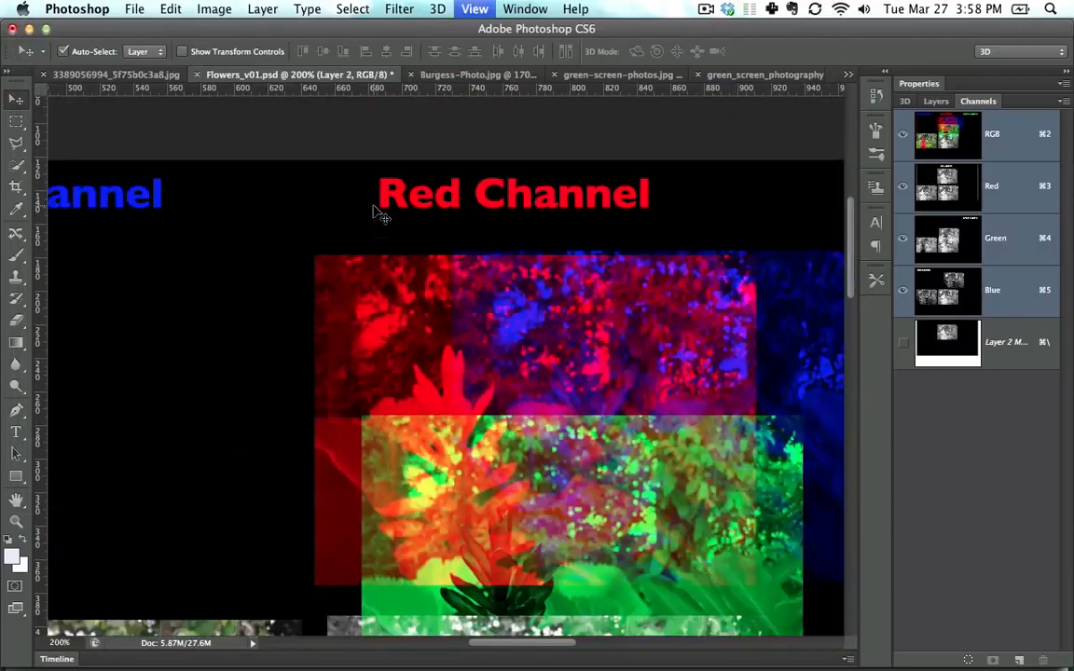
pyautogui.press('super+minus')
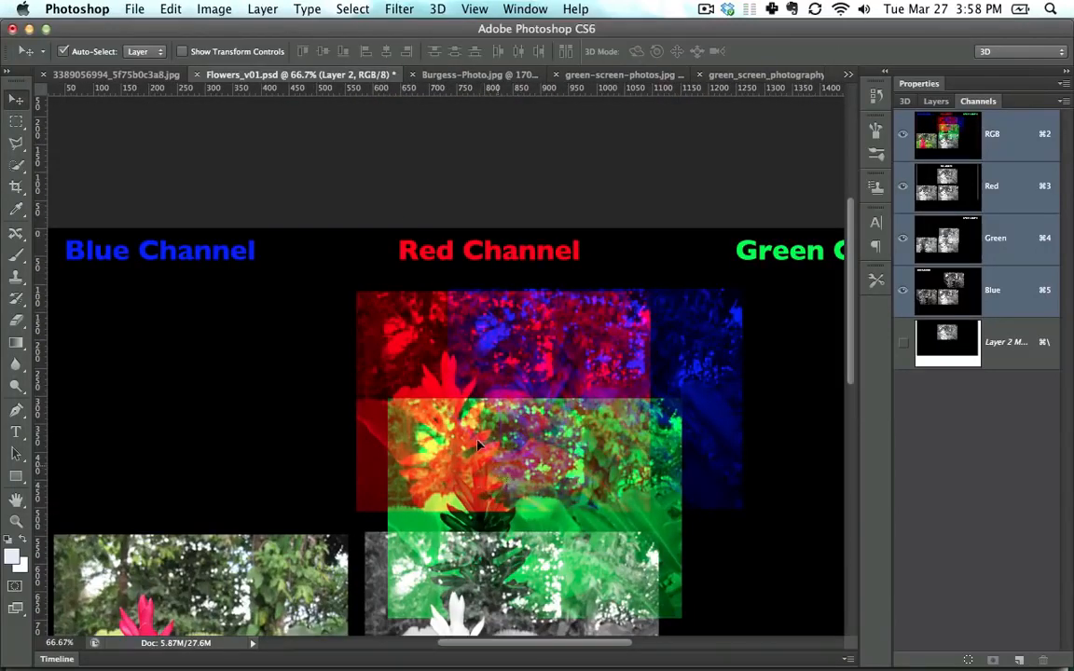
pyautogui.moveTo(479, 445); pyautogui.dragTo(156, 335)
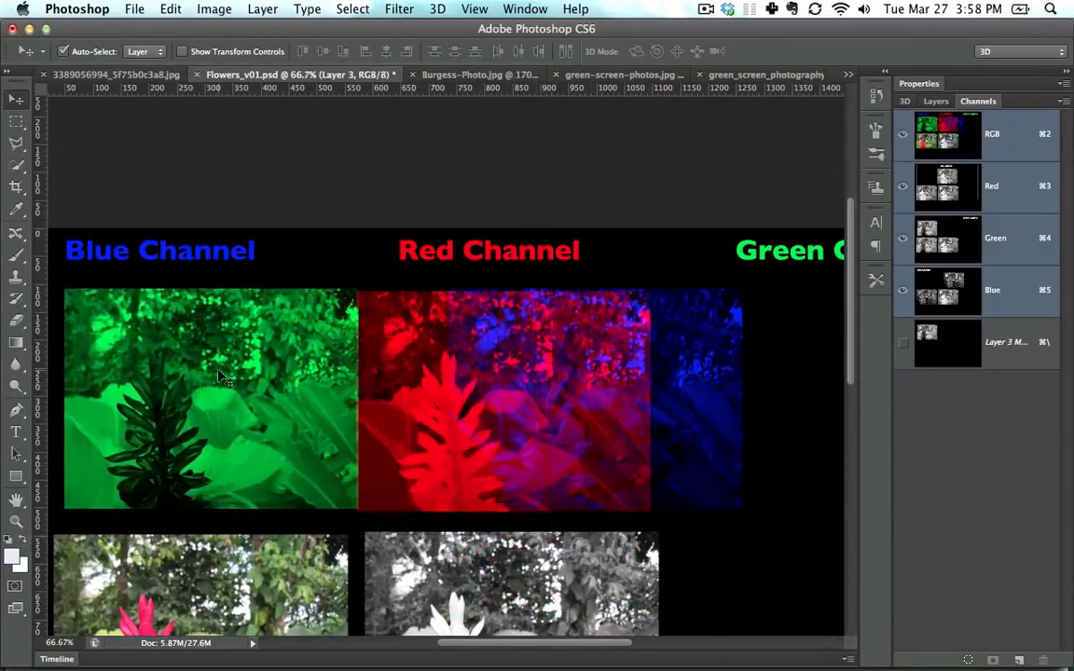
pyautogui.moveTo(277, 377); pyautogui.dragTo(256, 385)
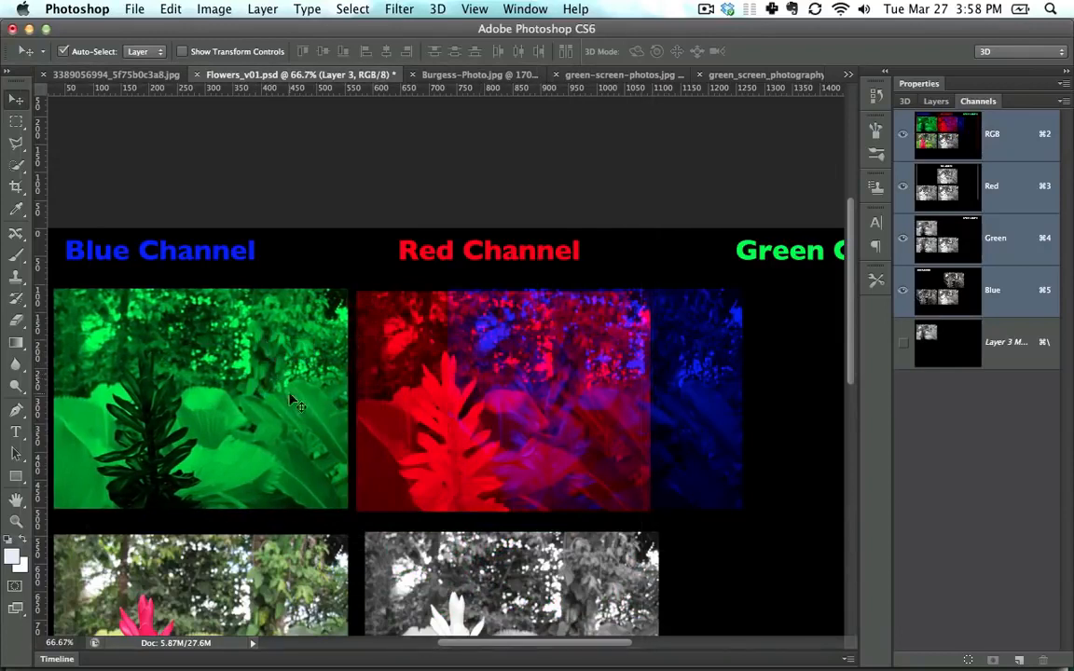
pyautogui.scroll(-5, 295, 403)
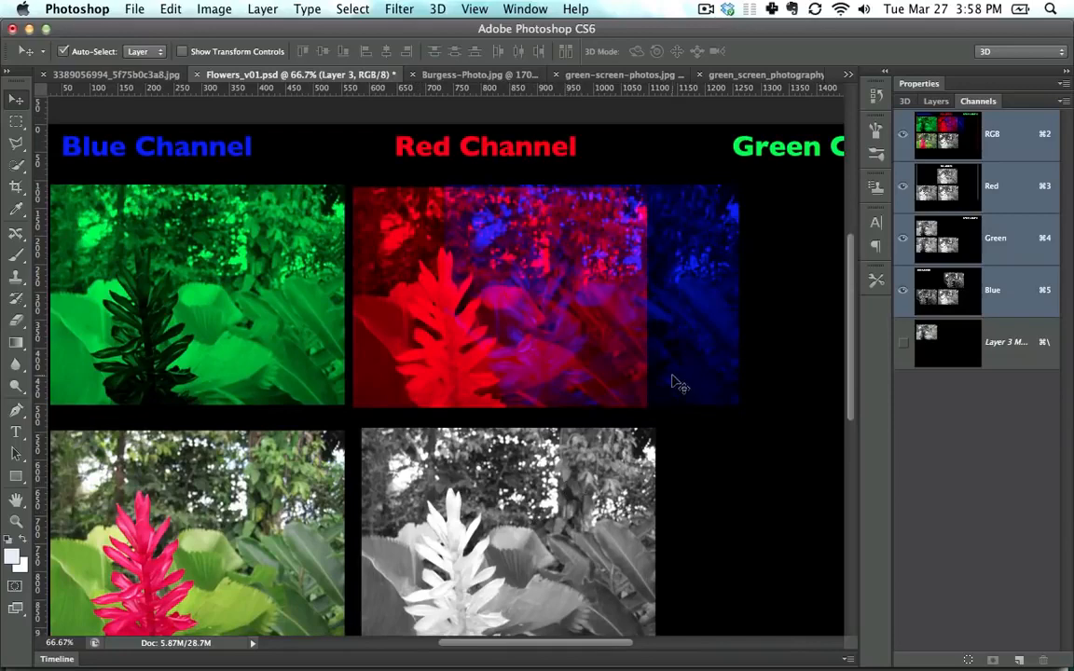
pyautogui.moveTo(679, 378); pyautogui.dragTo(816, 371)
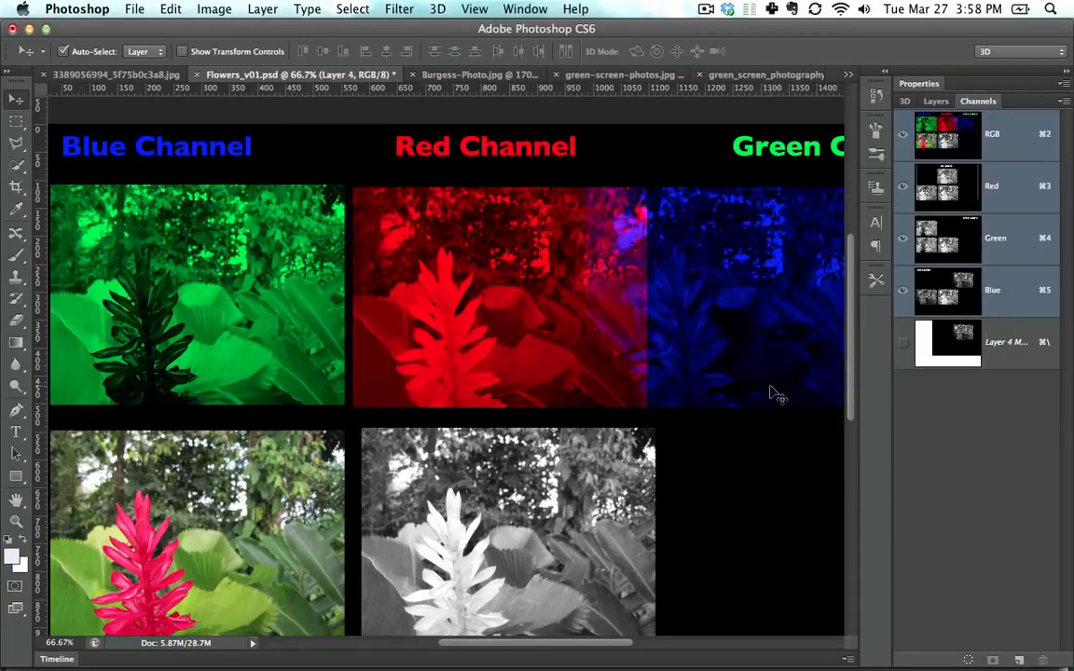
pyautogui.moveTo(772, 273); pyautogui.dragTo(550, 263)
pyautogui.moveTo(288, 307); pyautogui.dragTo(657, 323)
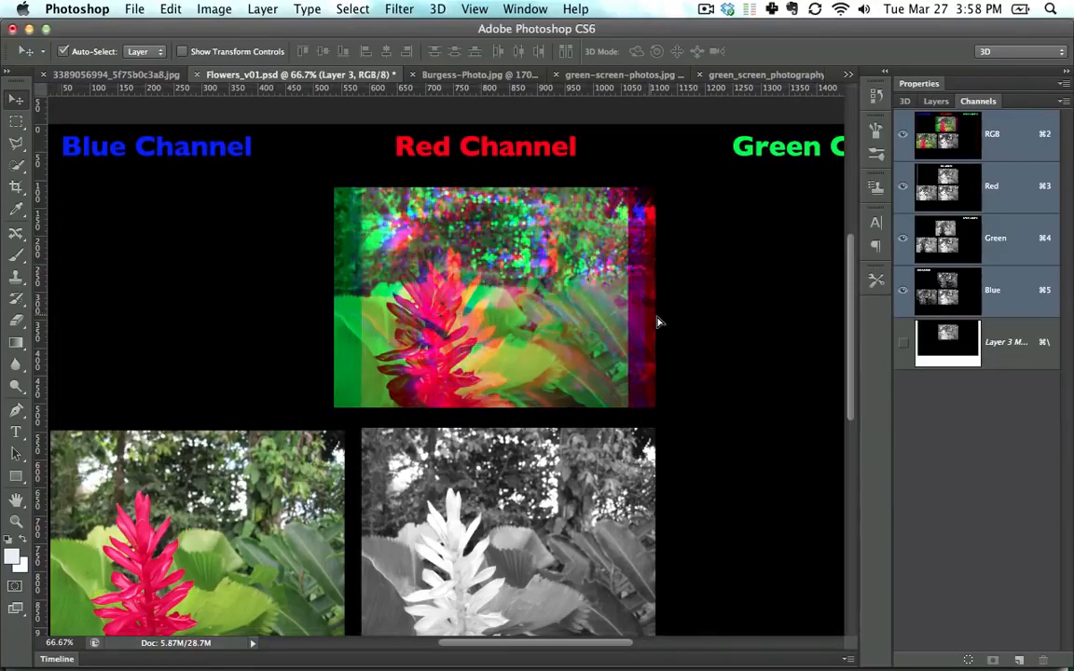
# Step: Return to the crayon colour wheel image and convert it to CMYK Color mode, accepting the default profile
pyautogui.click(140, 74)
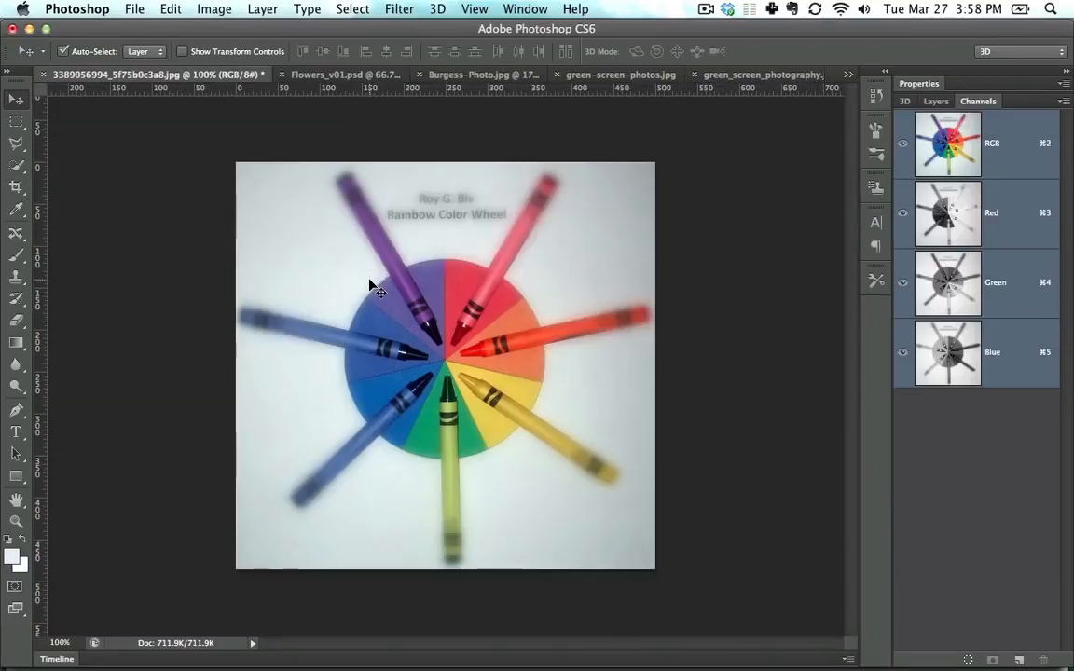
pyautogui.click(211, 9)
pyautogui.moveTo(221, 32)
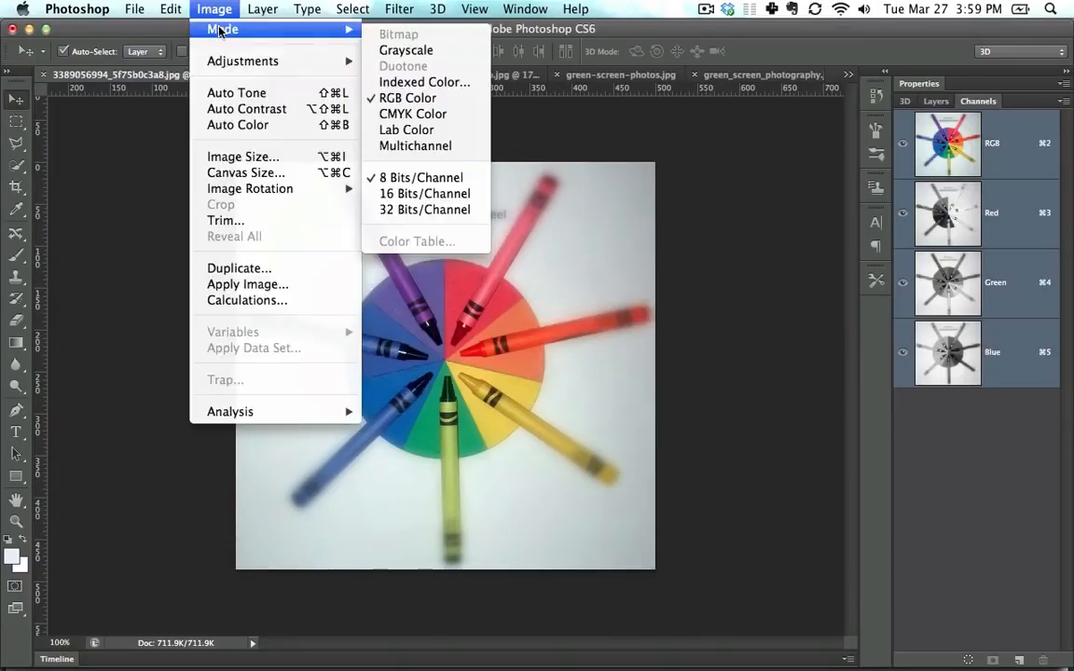
pyautogui.click(442, 116)
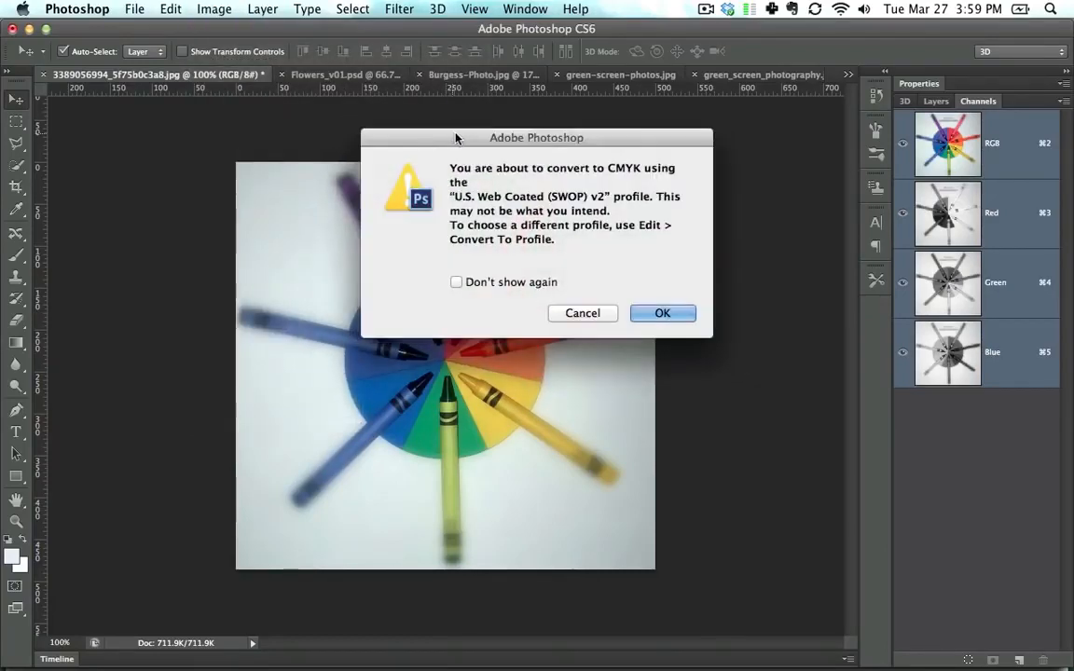
pyautogui.click(611, 284)
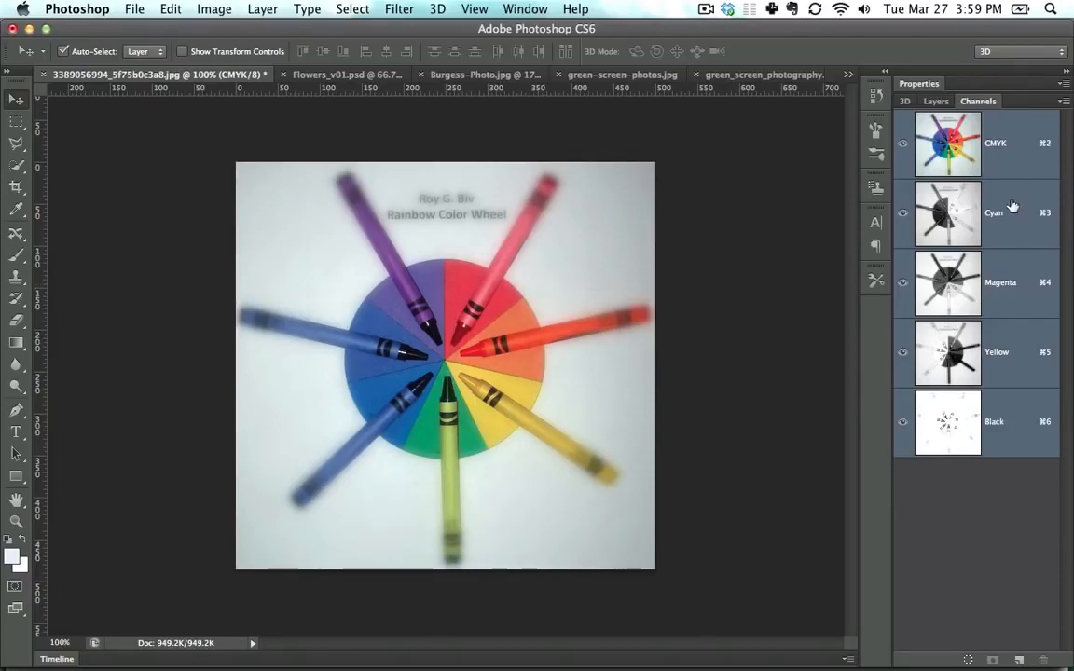
# Step: View the Cyan, Magenta, Yellow and Black channels of the crayon image one at a time
pyautogui.click(978, 219)
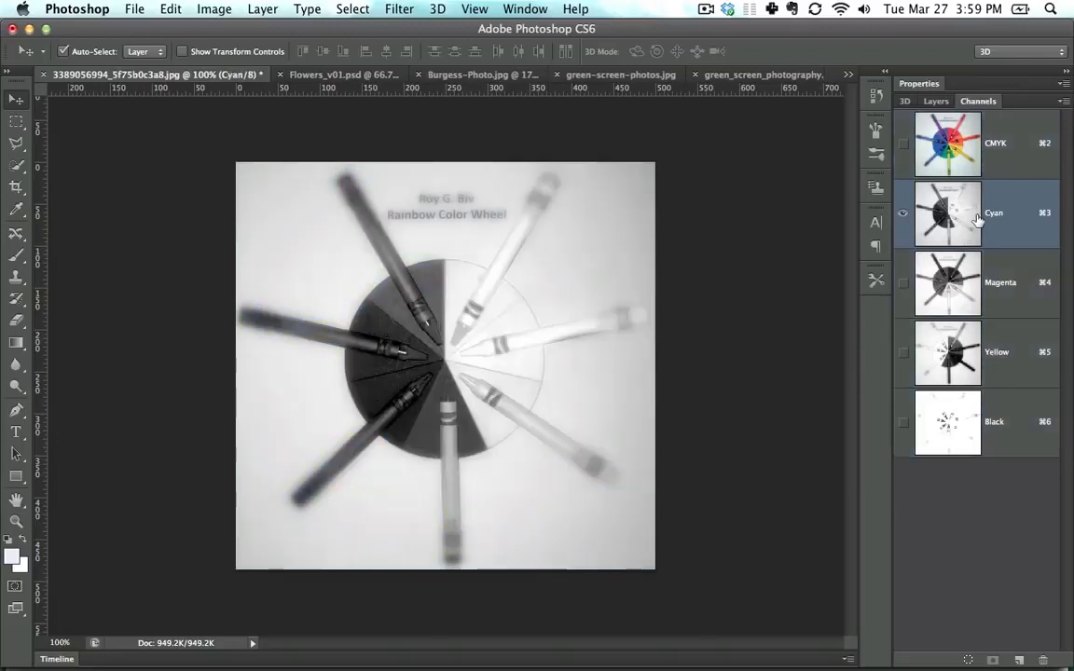
pyautogui.click(974, 295)
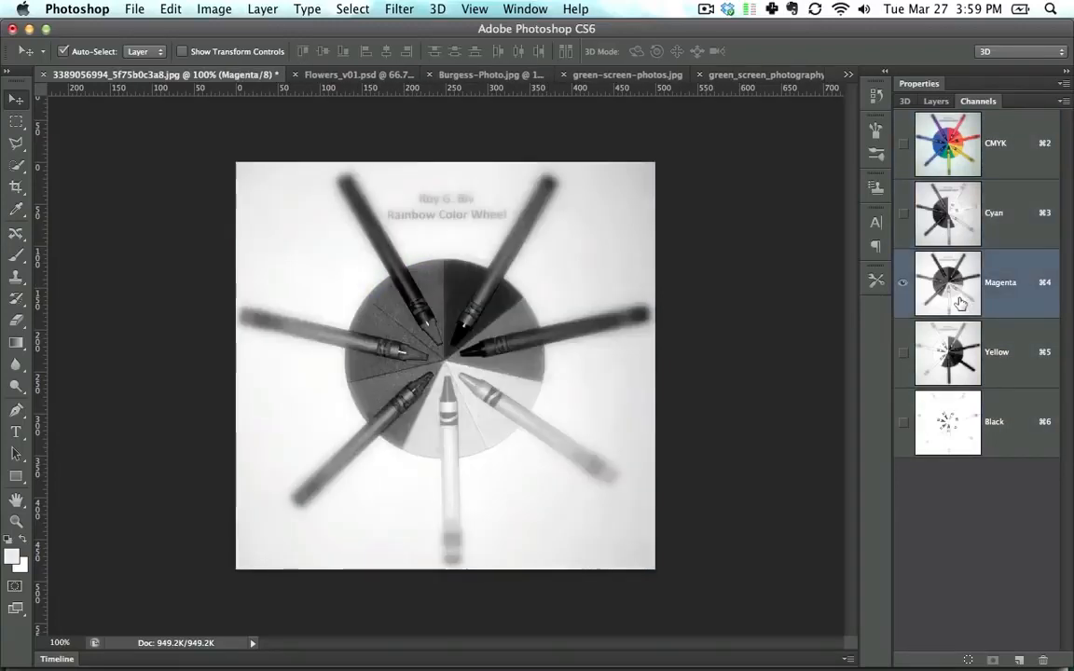
pyautogui.click(958, 359)
pyautogui.click(963, 436)
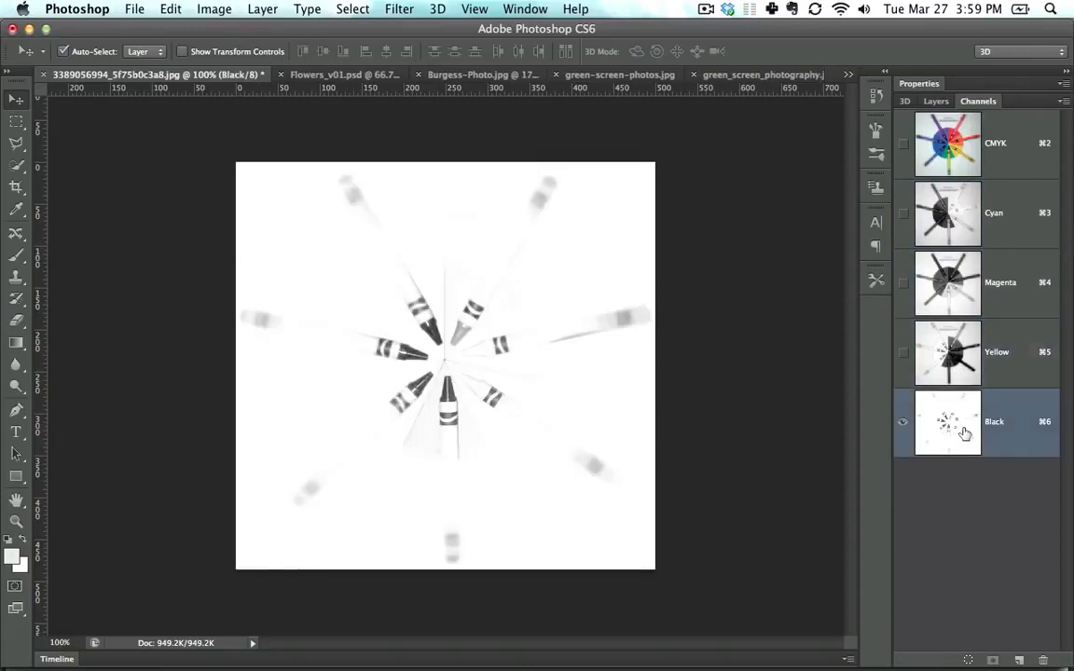
# Step: View the Cyan, Magenta and Yellow channels individually again, and return to the CMYK composite
pyautogui.click(967, 228)
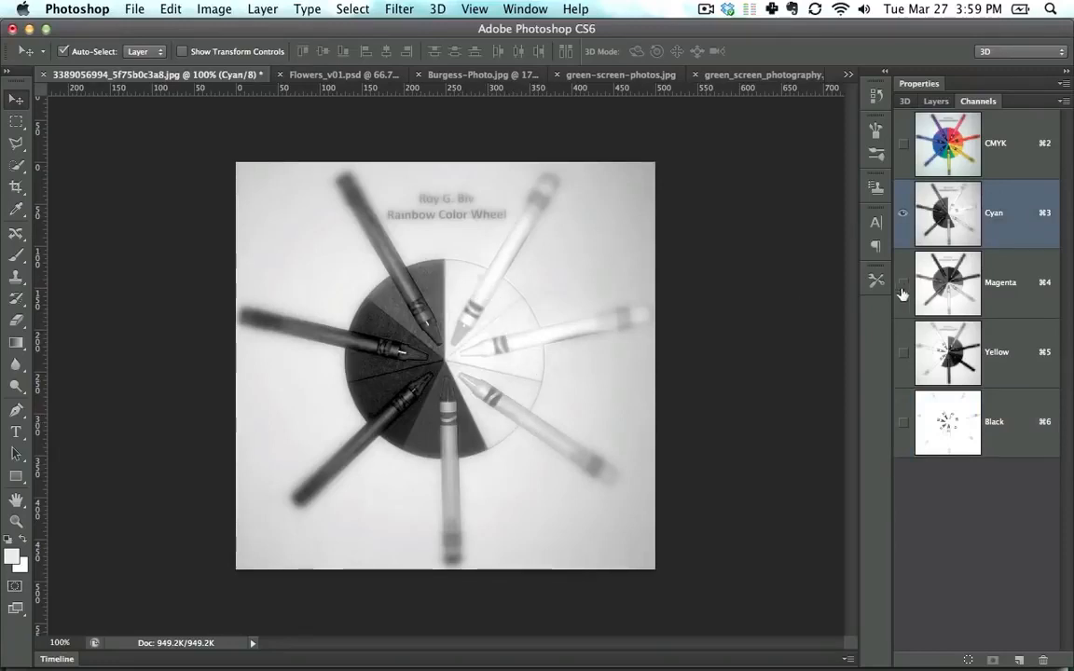
pyautogui.press('super+4')
pyautogui.click(951, 371)
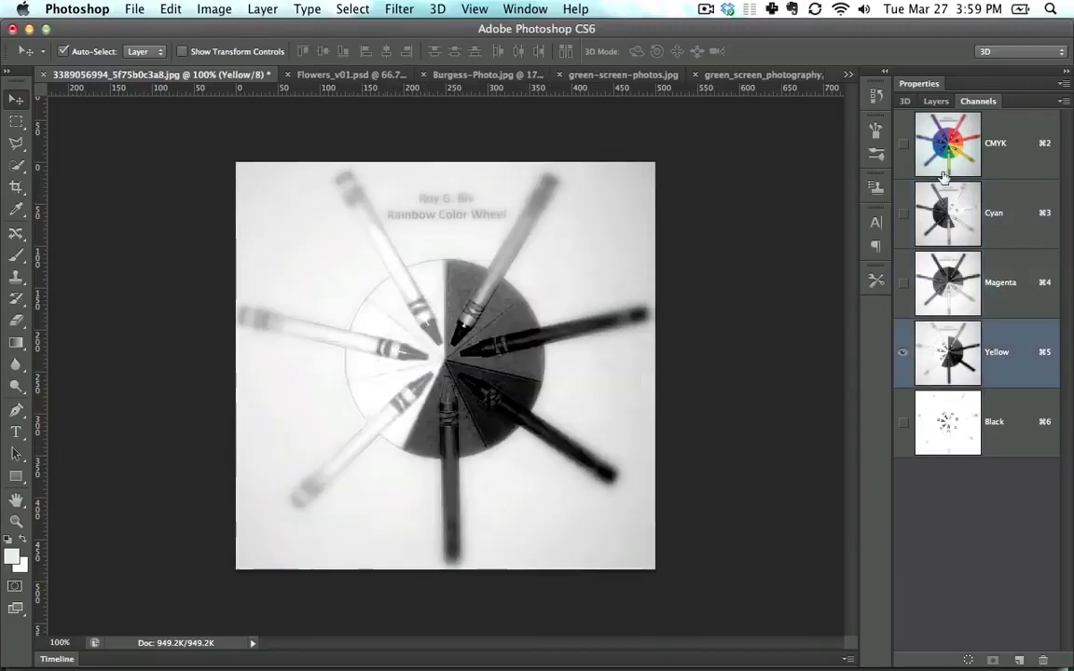
pyautogui.click(970, 138)
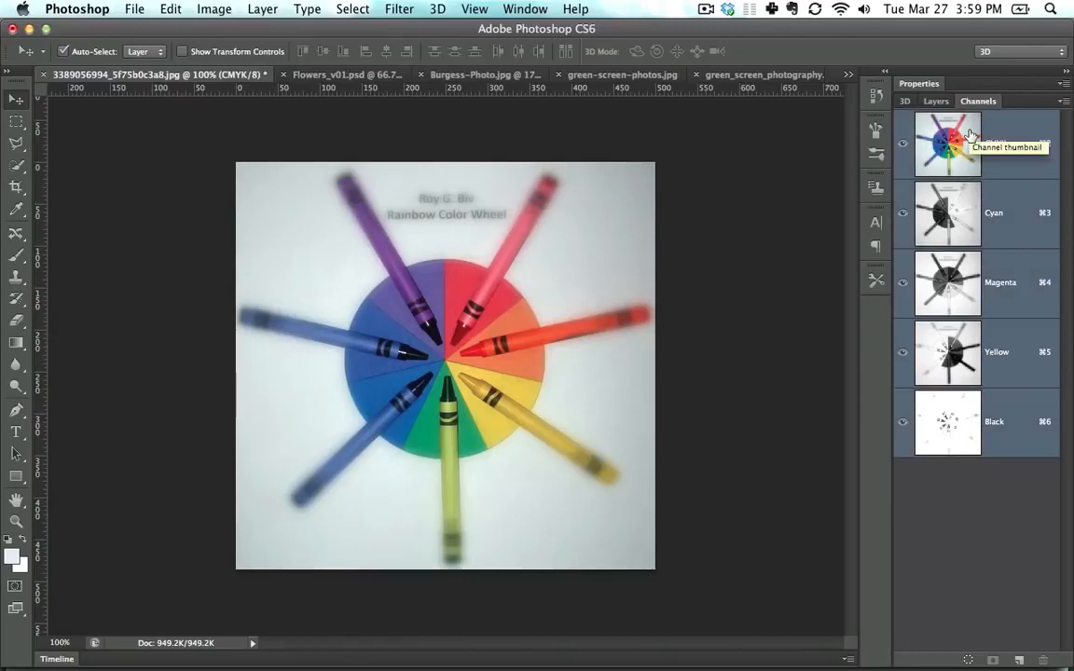
# Step: Compare the Cyan, Magenta, Yellow and Black channels each with the full-colour CMYK composite, finishing on the composite
pyautogui.click(958, 226)
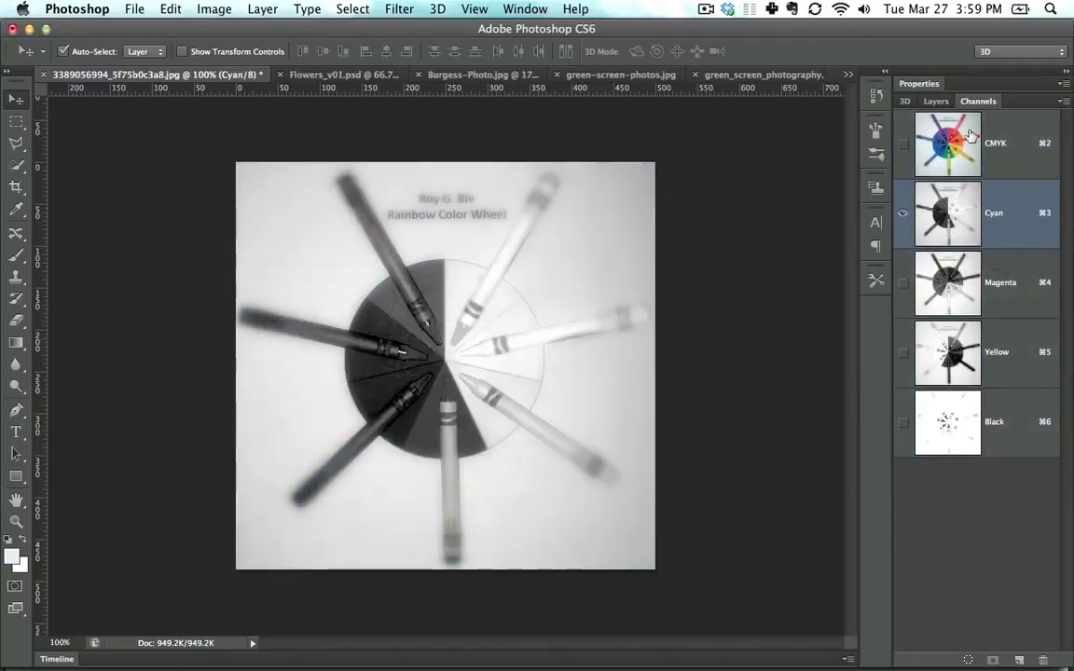
pyautogui.press('super+2')
pyautogui.press('super+4')
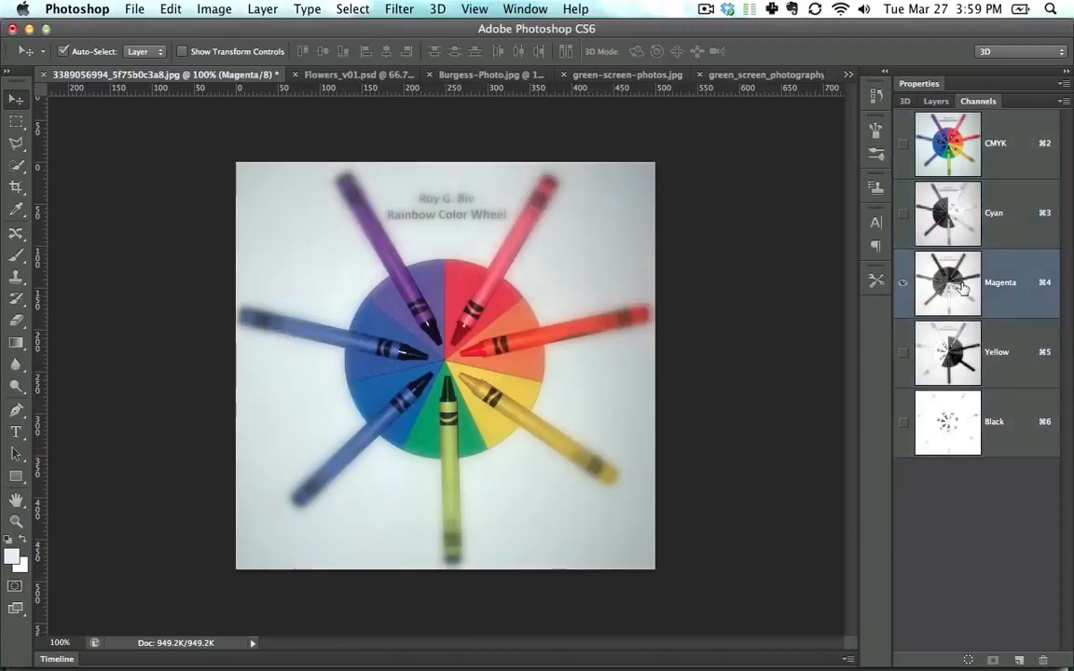
pyautogui.press('super+2')
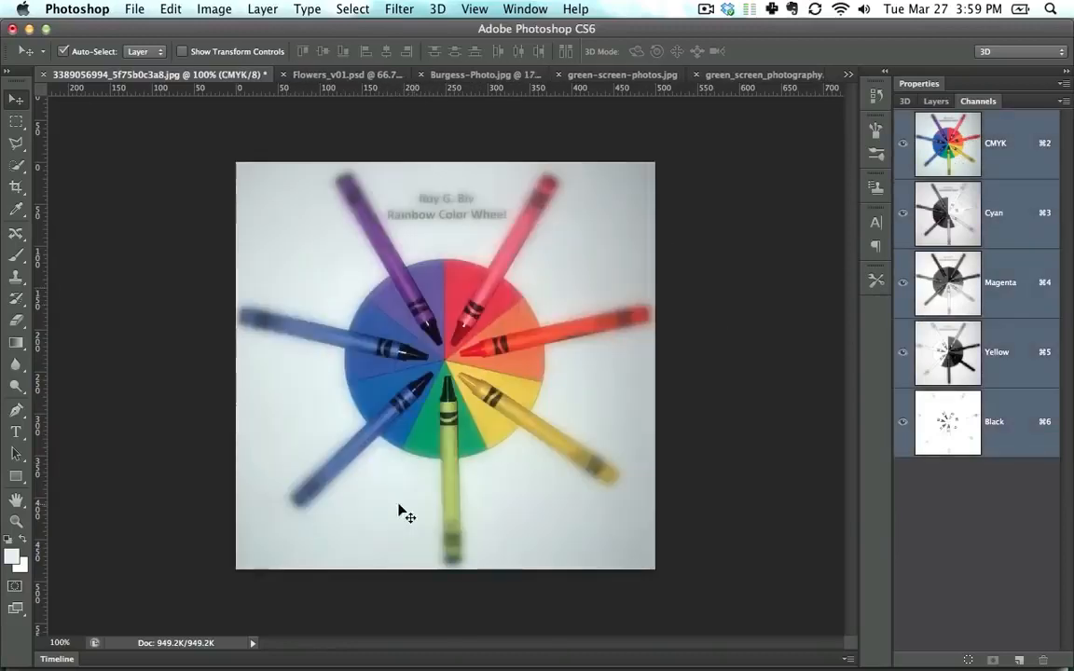
pyautogui.press('super+5')
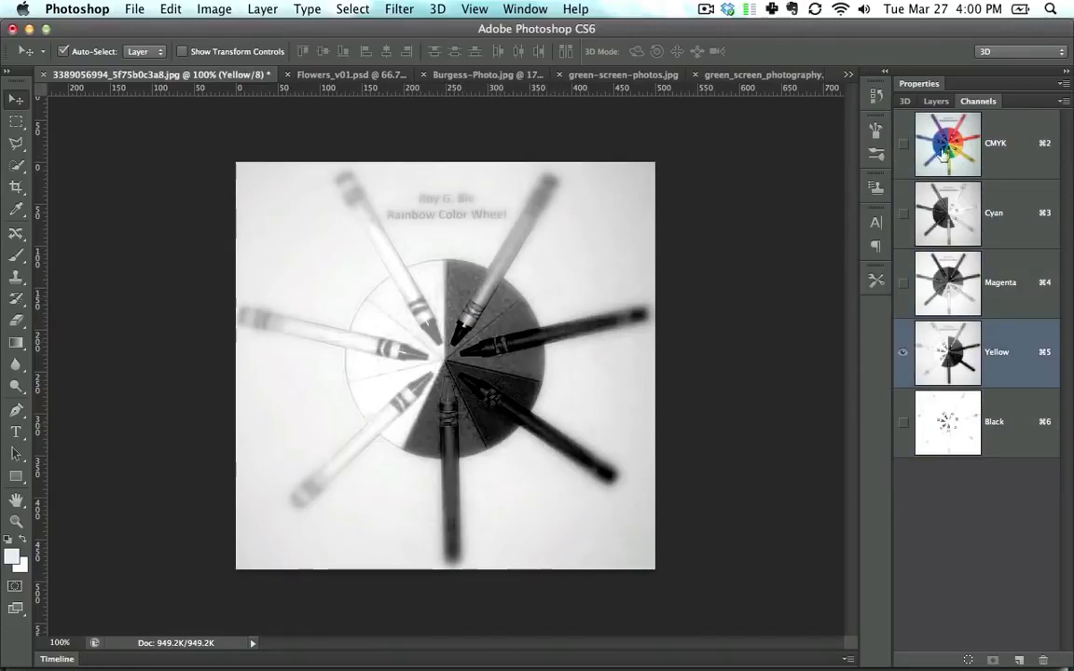
pyautogui.press('super+2')
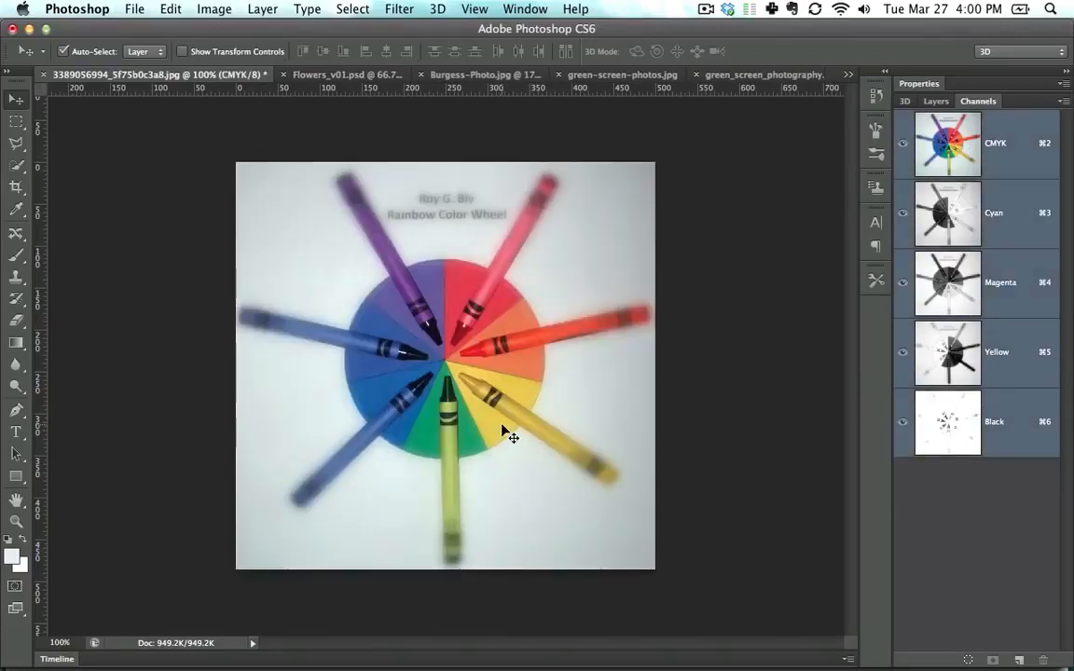
pyautogui.click(952, 443)
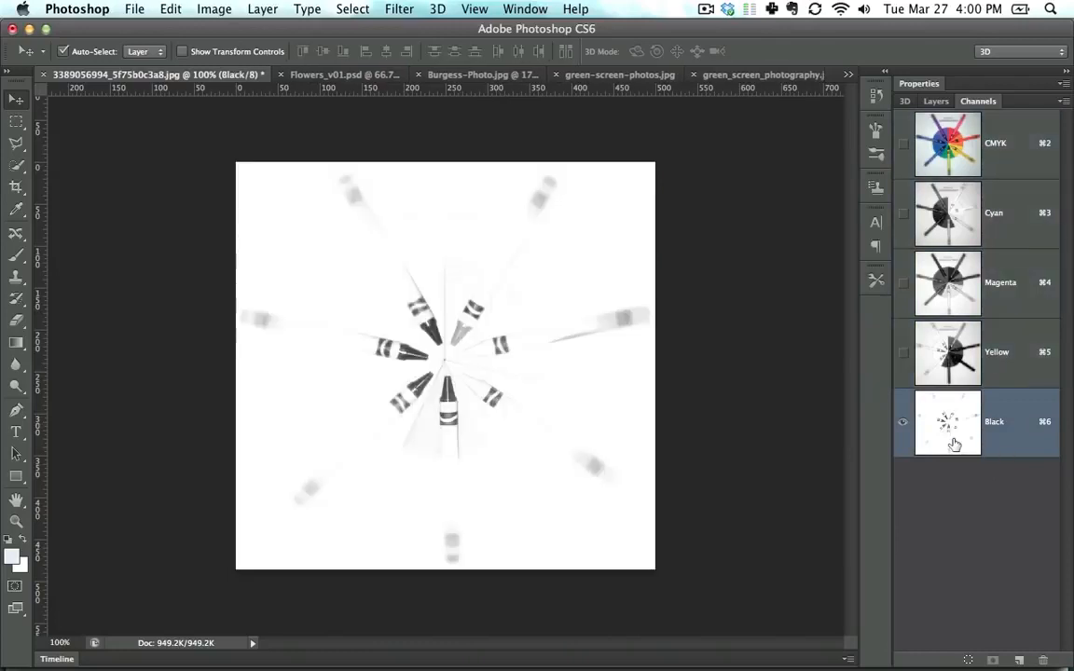
pyautogui.click(957, 158)
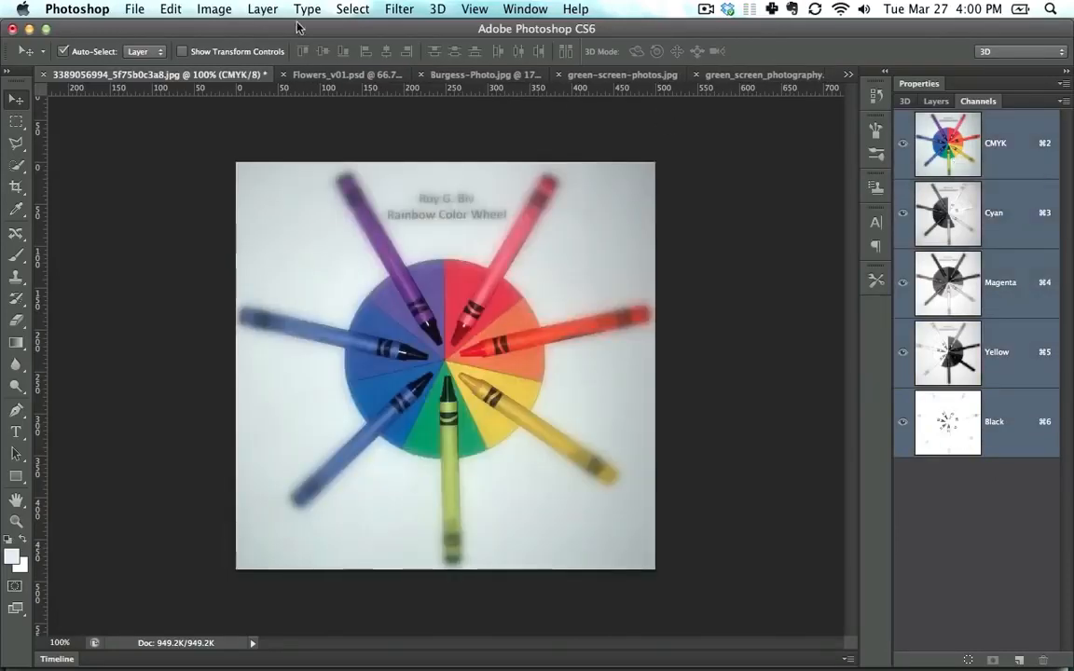
pyautogui.click(214, 9)
pyautogui.moveTo(235, 58)
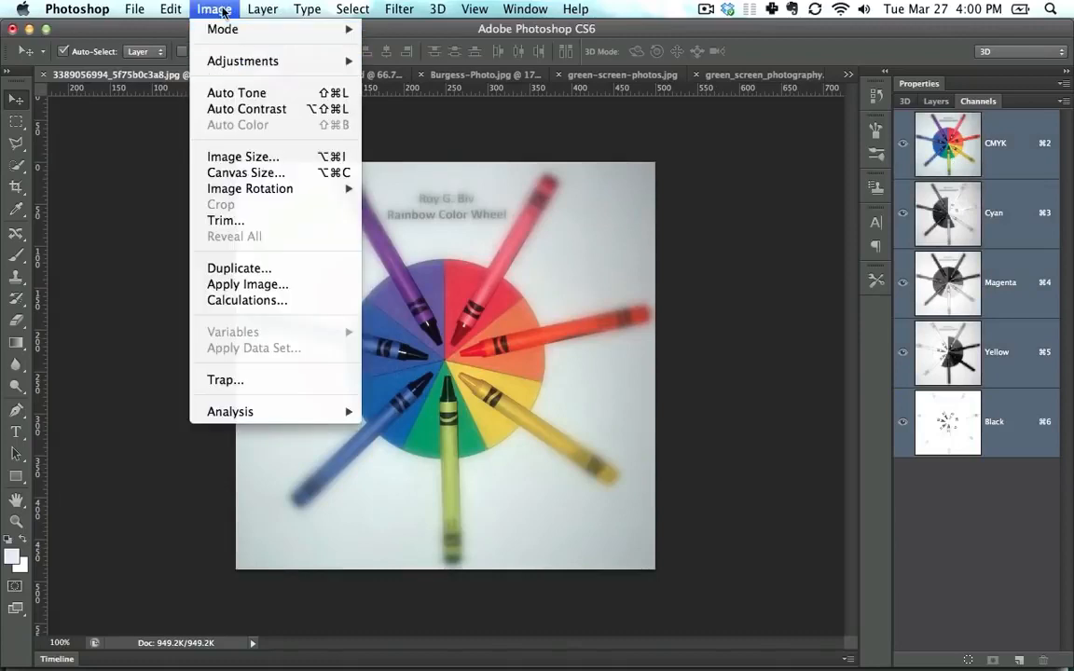
pyautogui.click(221, 10)
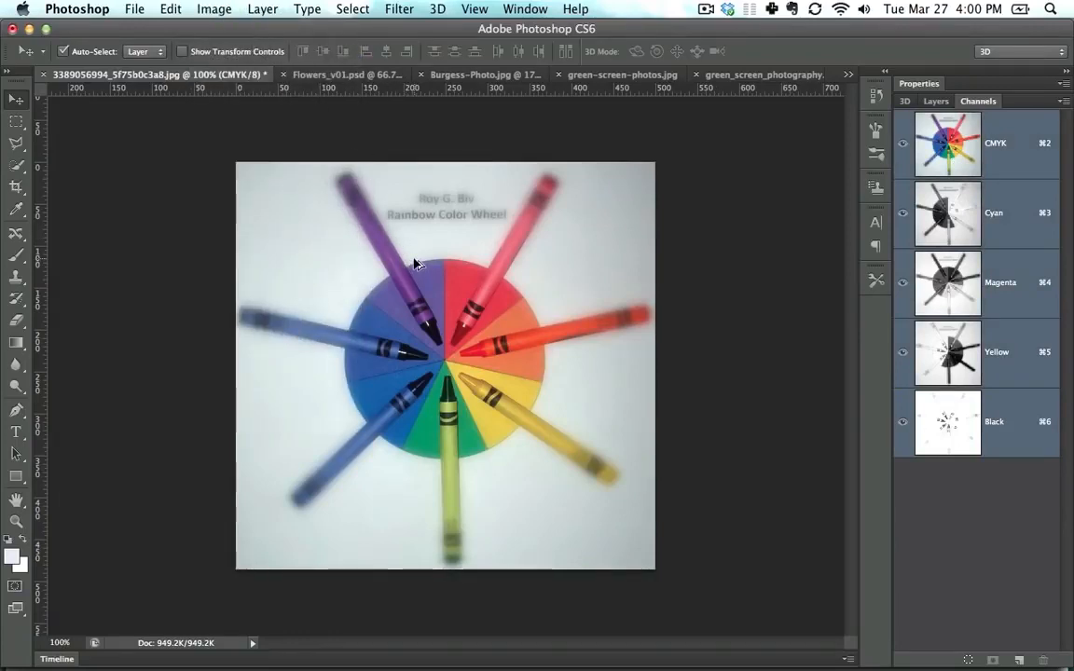
# Step: Undo and redo the CMYK conversion repeatedly to compare the RGB and CMYK channel lists, finishing in RGB mode
pyautogui.press('super+z')
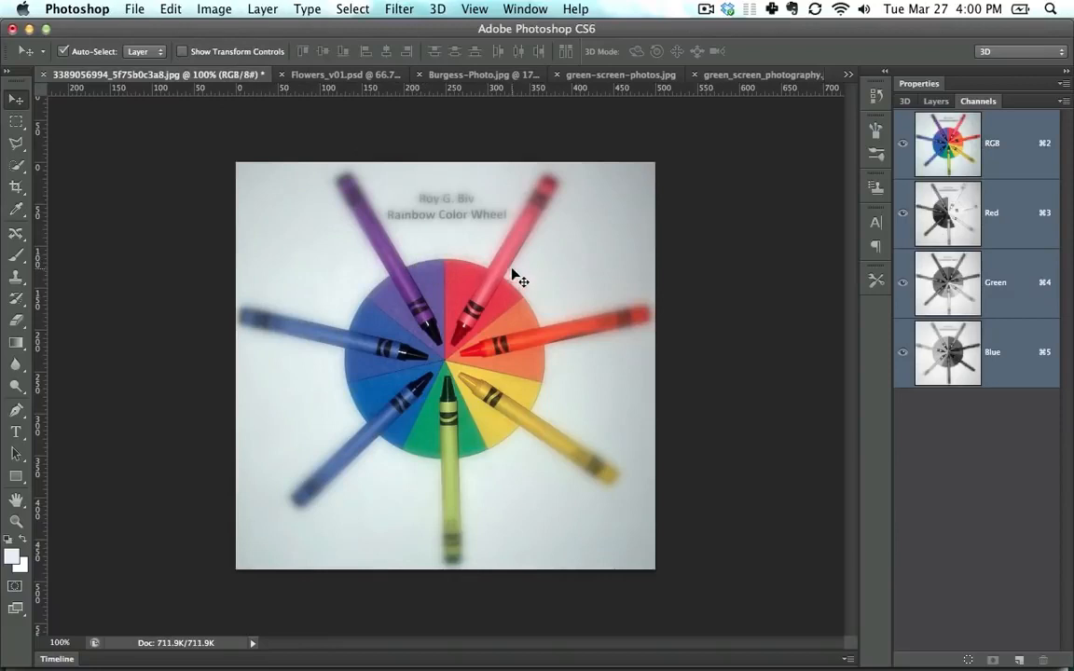
pyautogui.press('super+z')
pyautogui.press('super+z')
pyautogui.press('super+z')
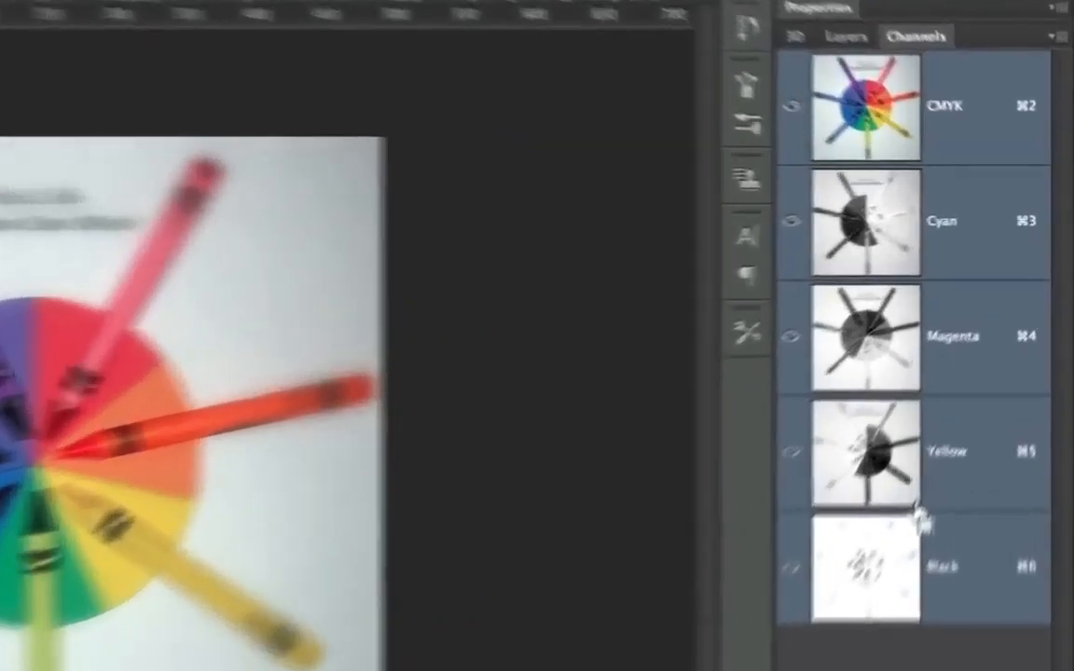
pyautogui.press('super+z')
pyautogui.press('super+z')
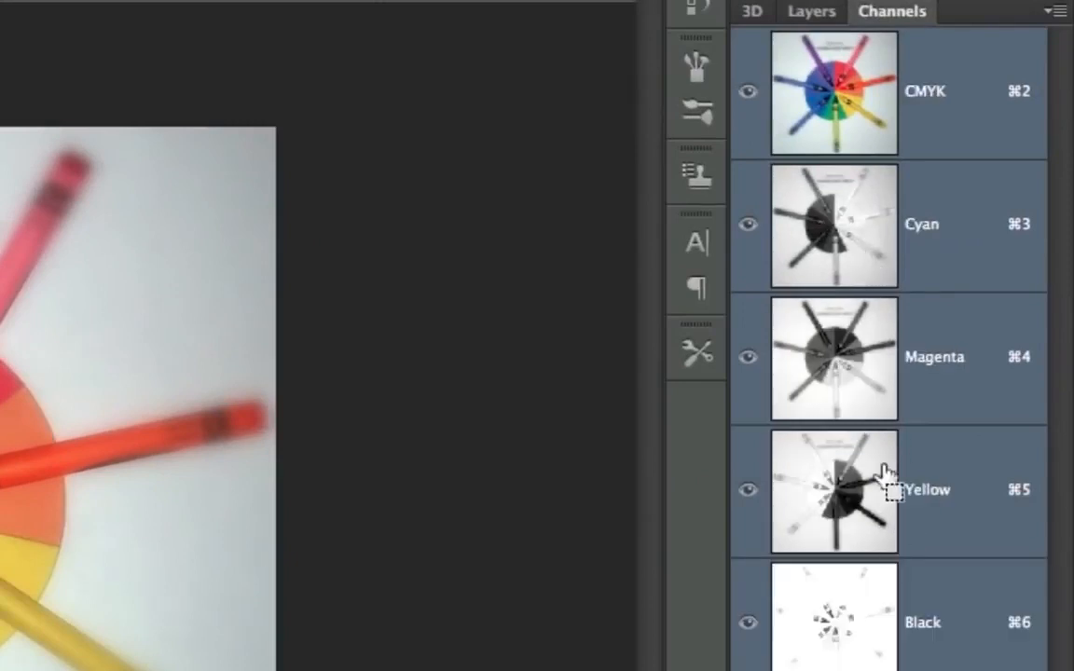
pyautogui.press('super+z')
pyautogui.press('super+z')
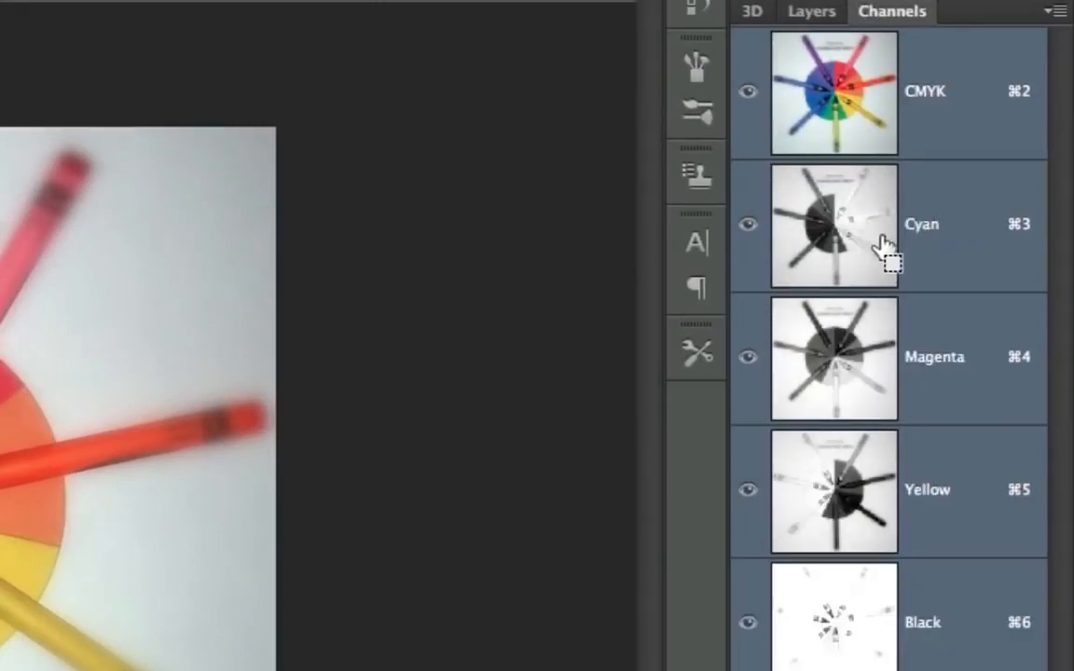
pyautogui.press('super+z')
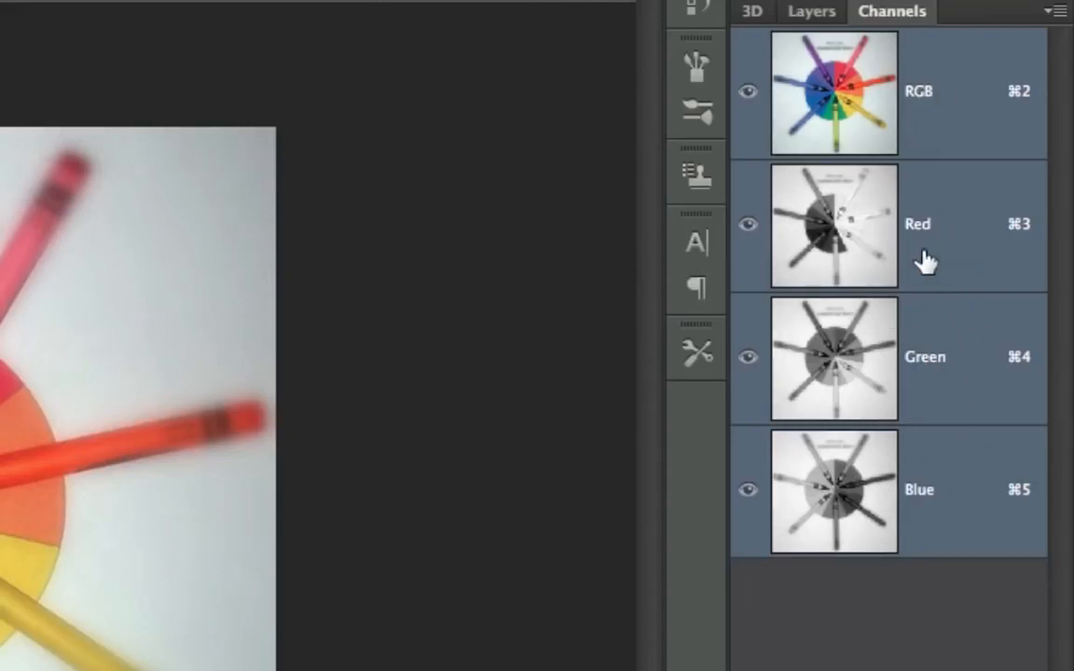
pyautogui.moveTo(881, 231); pyautogui.dragTo(918, 256)
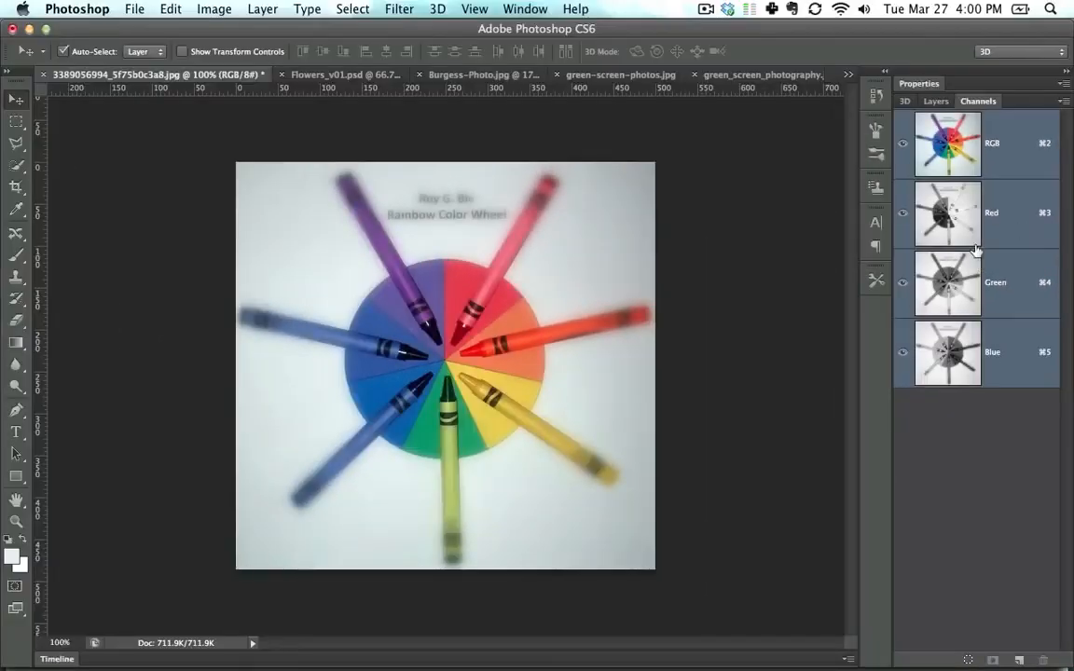
# Step: Compare the Red channel in RGB mode with the Cyan channel in CMYK mode by undoing and redoing the conversion
pyautogui.click(935, 207)
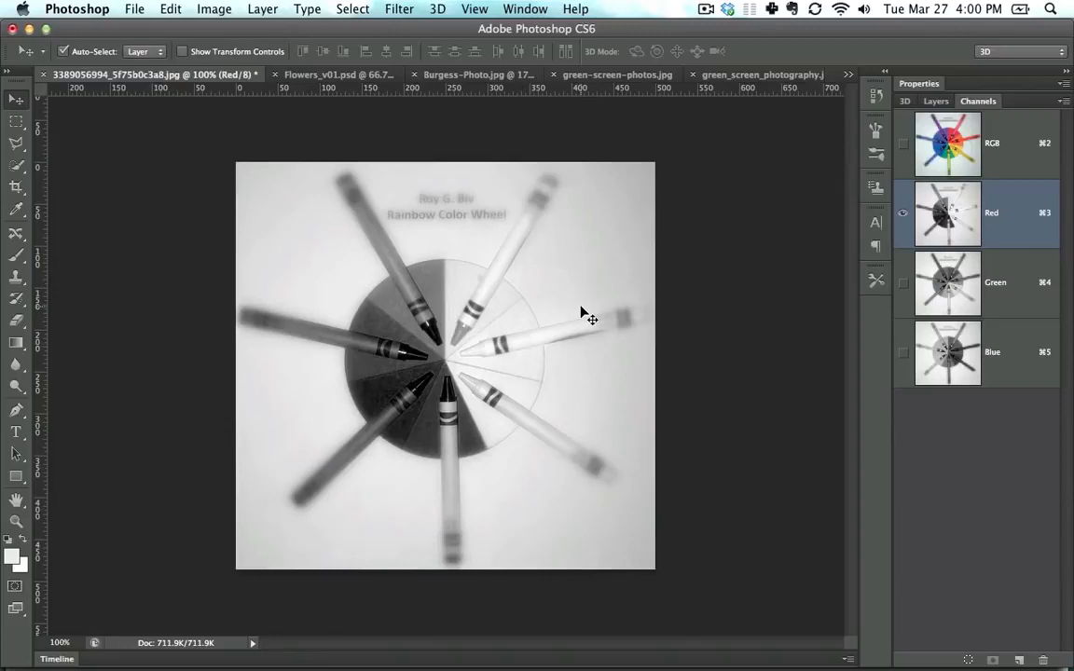
pyautogui.press('super+z')
pyautogui.click(949, 215)
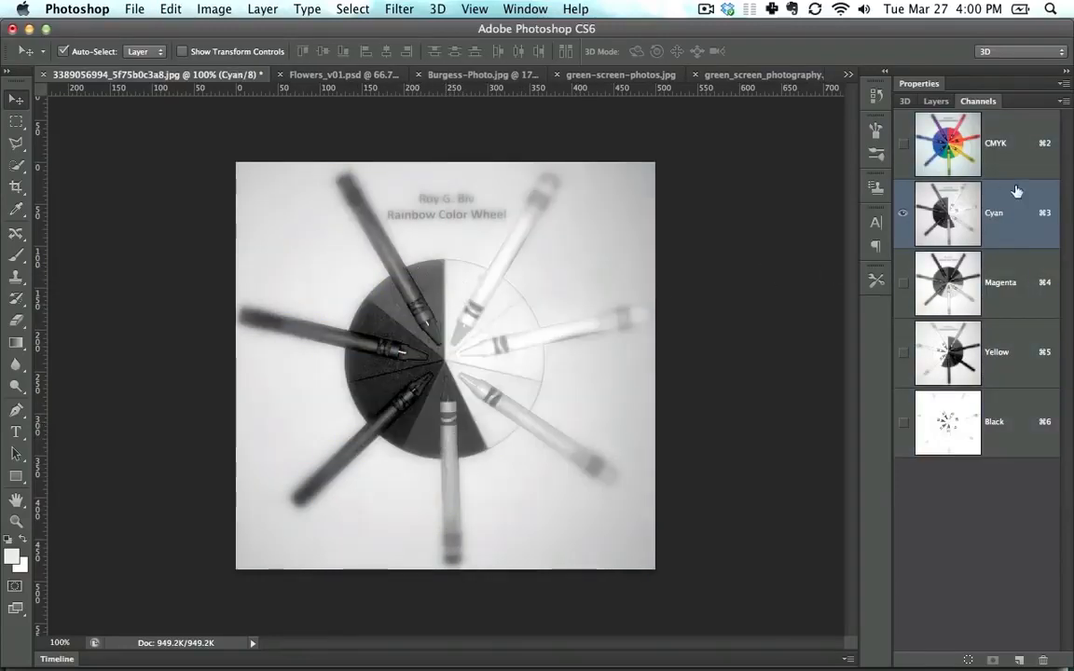
pyautogui.press('super+z')
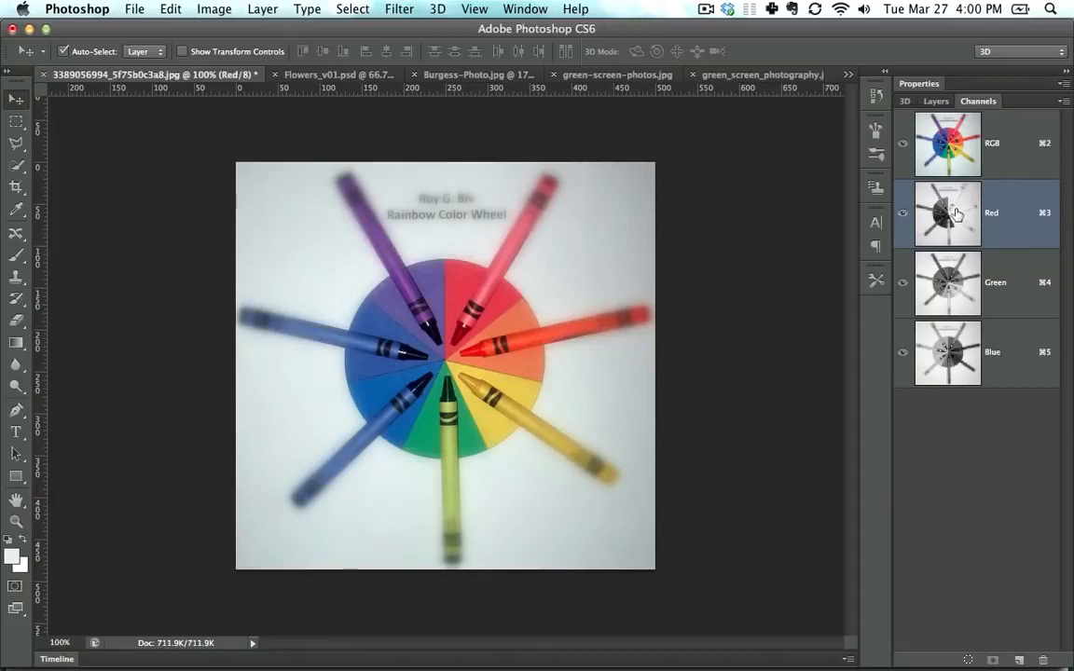
pyautogui.click(954, 171)
pyautogui.click(954, 233)
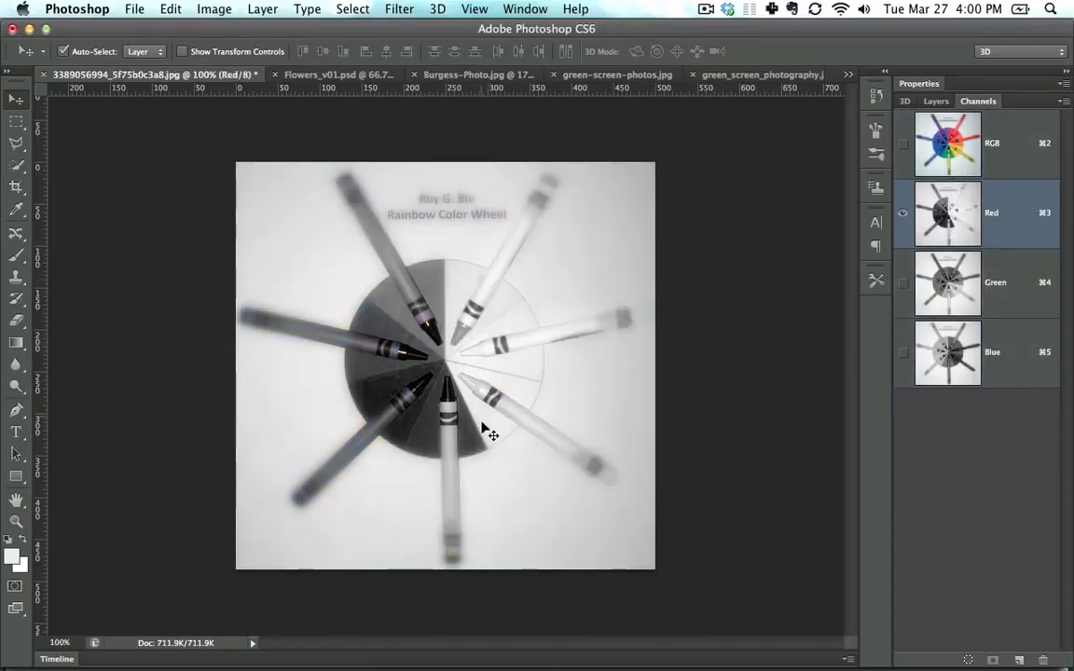
pyautogui.press('super+z')
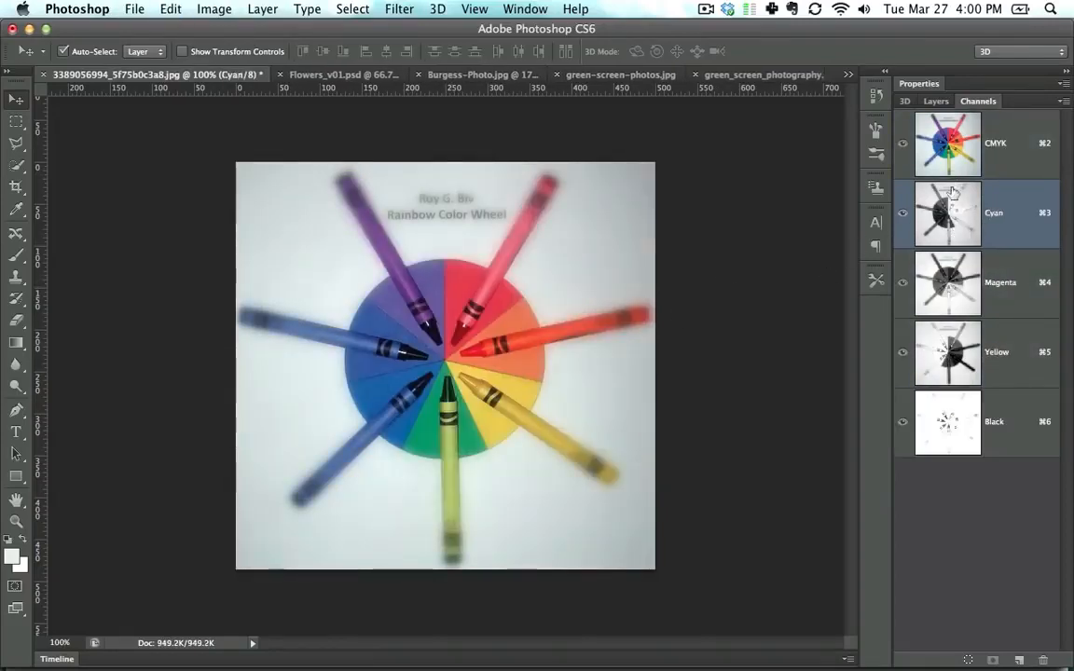
pyautogui.press('super+2')
pyautogui.press('super+3')
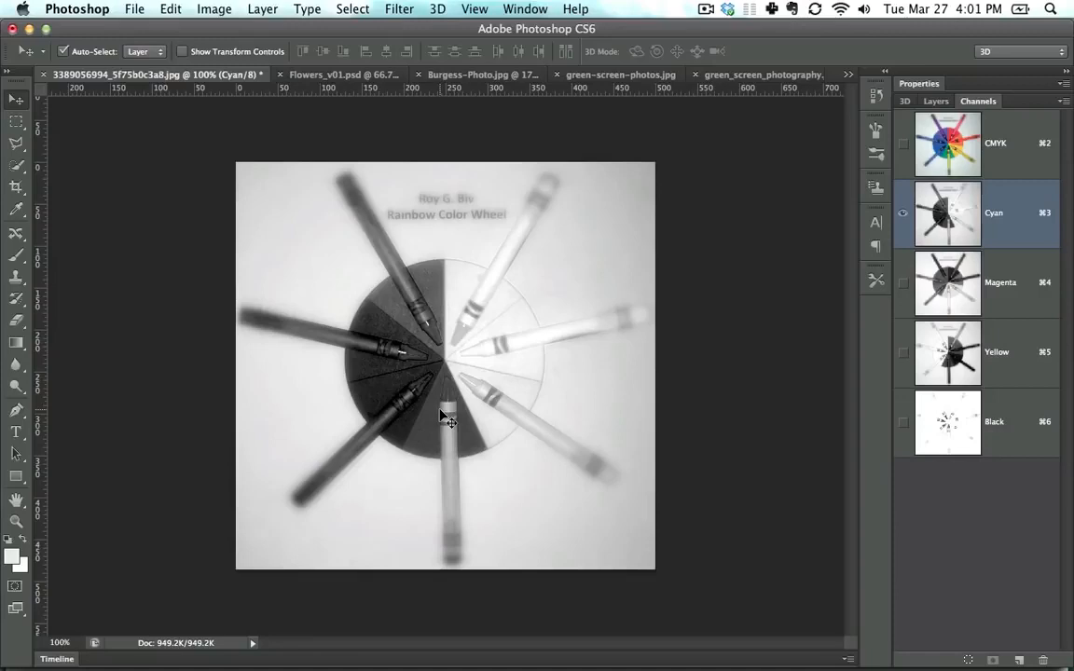
# Step: View the Yellow channel, undo the CMYK conversion, and view the Blue channel, the RGB composite and the Red channel
pyautogui.click(973, 359)
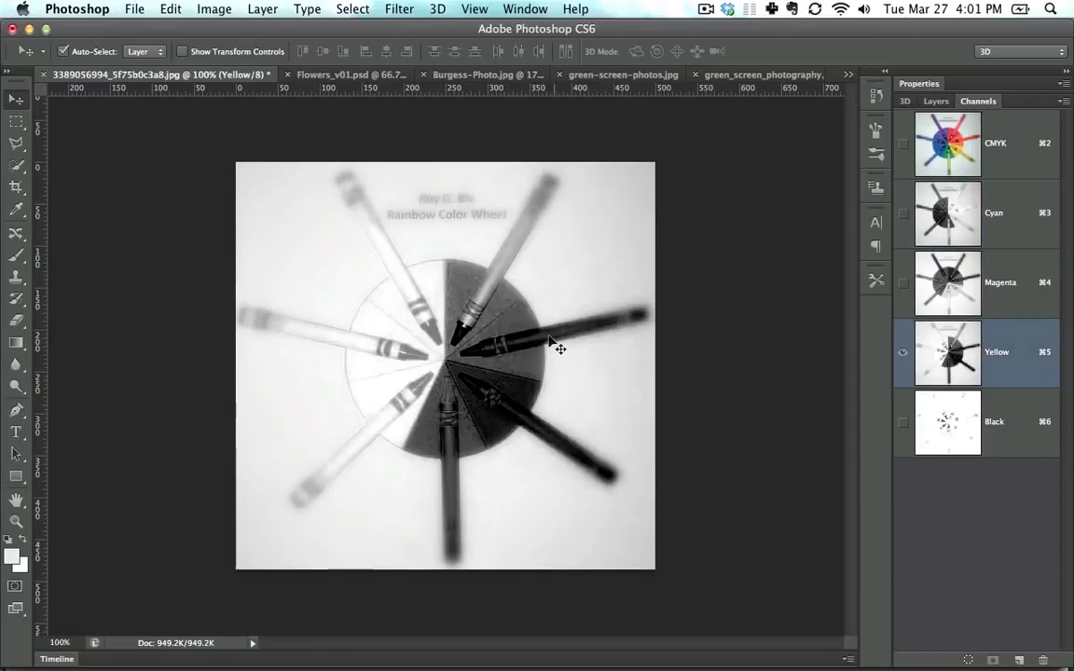
pyautogui.press('super+z')
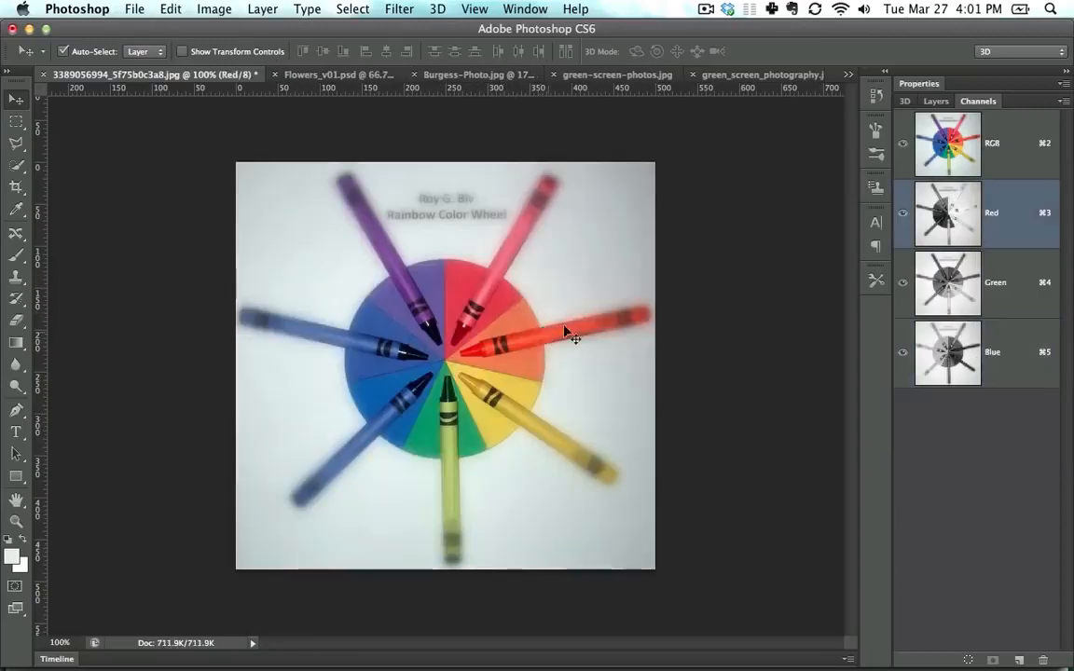
pyautogui.click(982, 365)
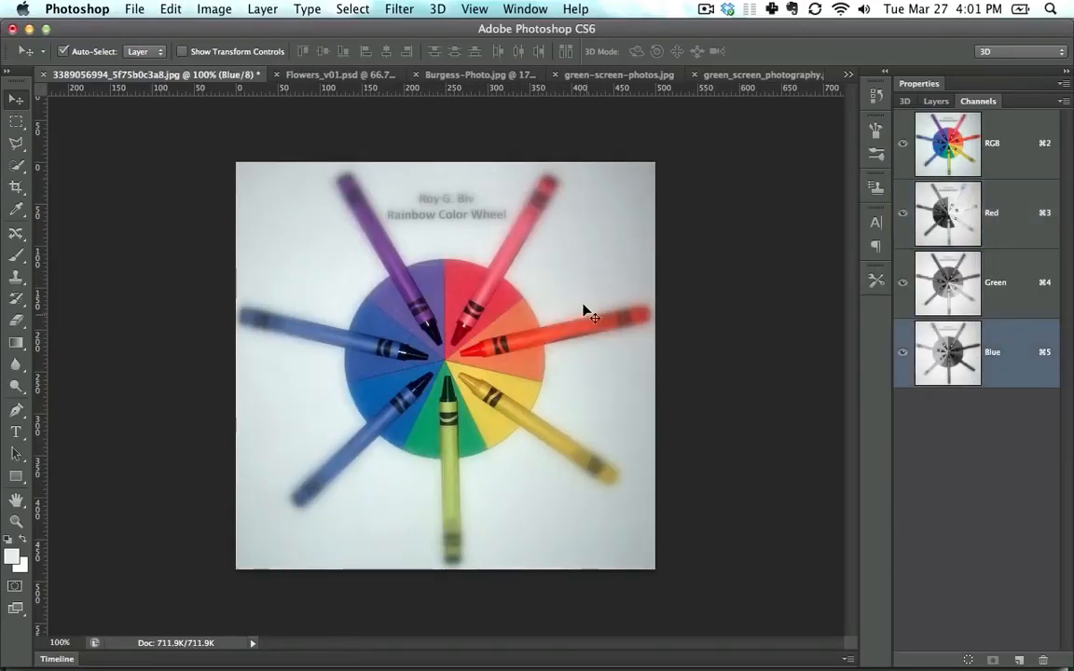
pyautogui.press('super+2')
pyautogui.click(947, 351)
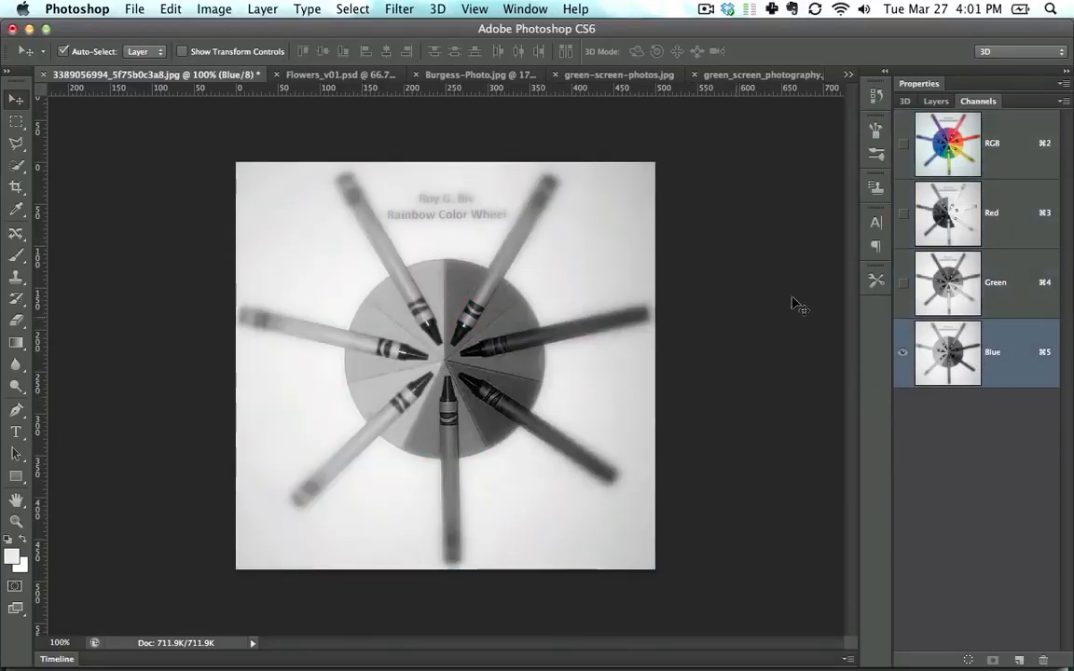
pyautogui.click(938, 152)
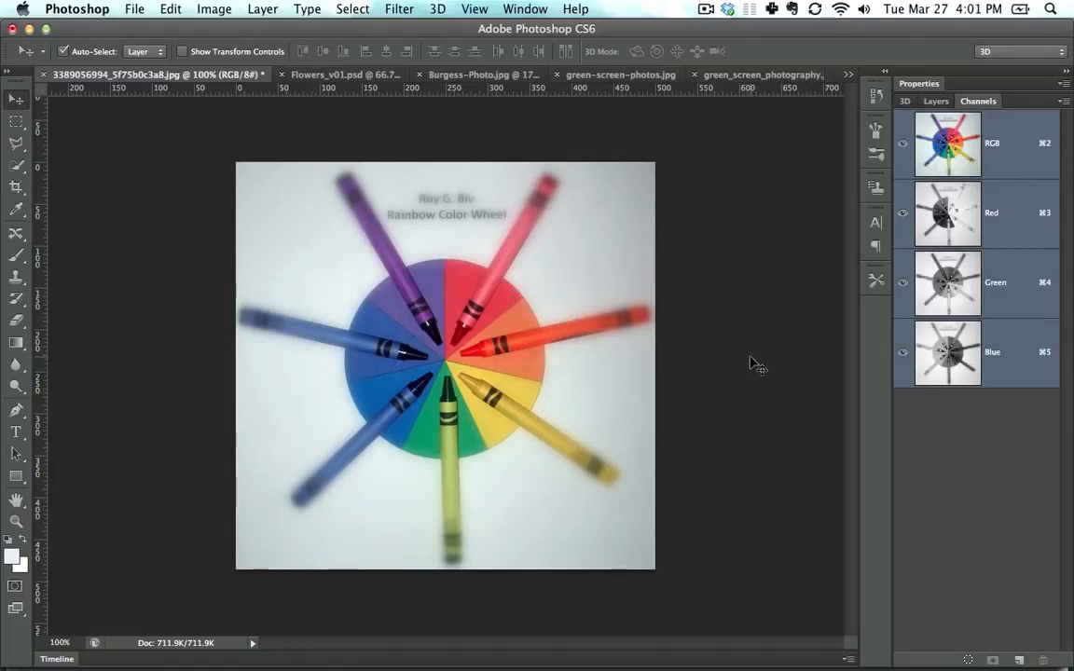
pyautogui.press('super+3')
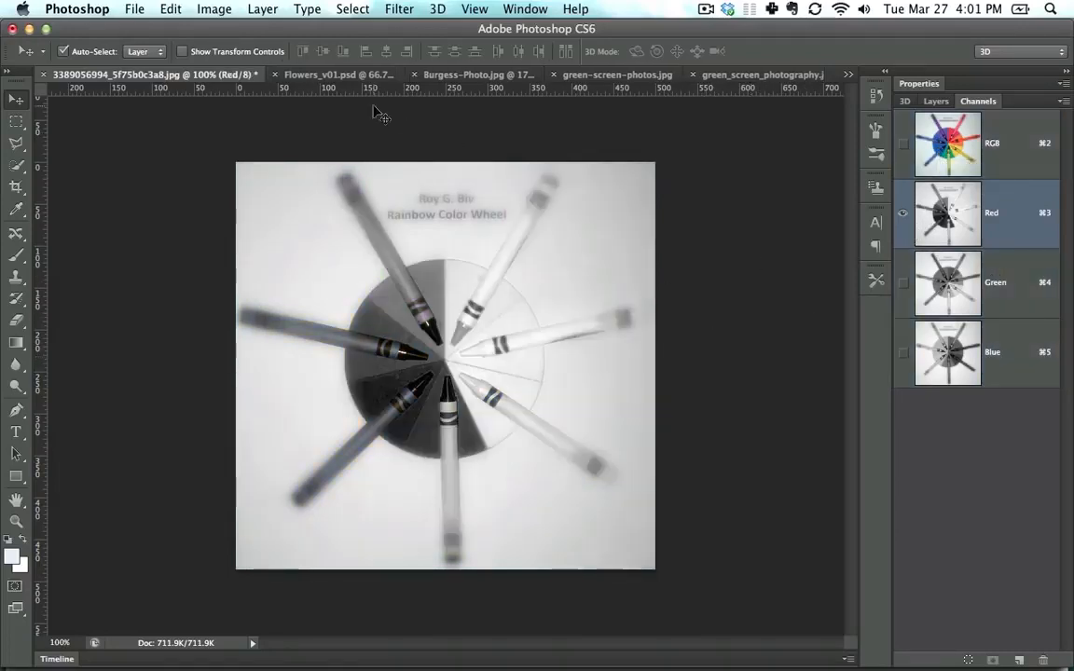
# Step: In Flowers_v01.psd, move the red flower image to the right of the blue one, and return to the crayon image
pyautogui.click(338, 74)
pyautogui.moveTo(538, 278); pyautogui.dragTo(720, 285)
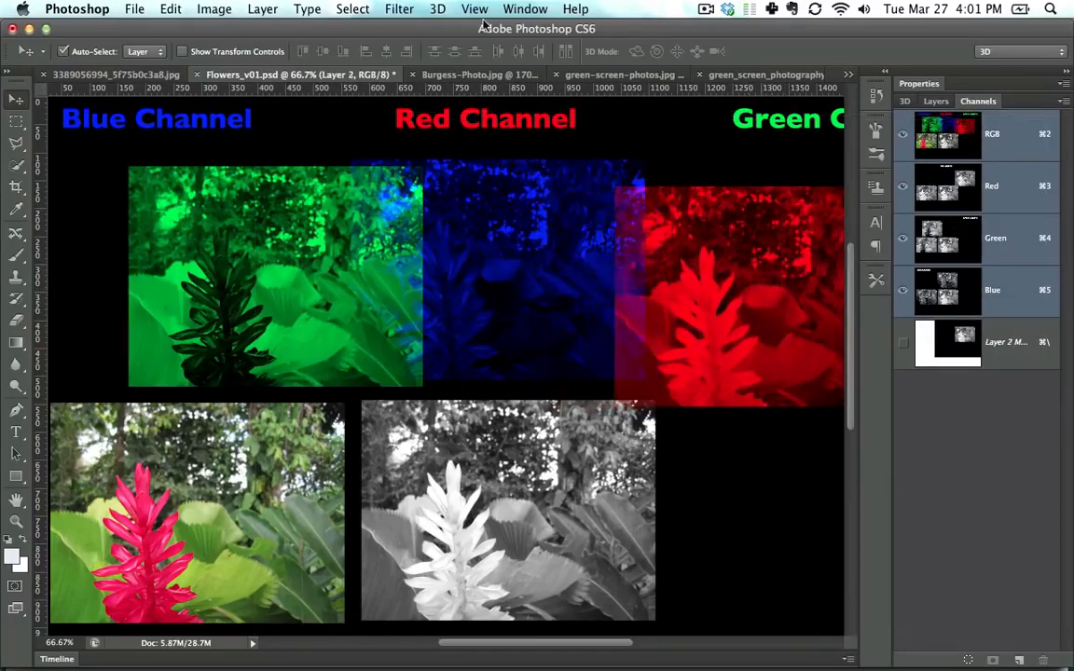
pyautogui.click(121, 74)
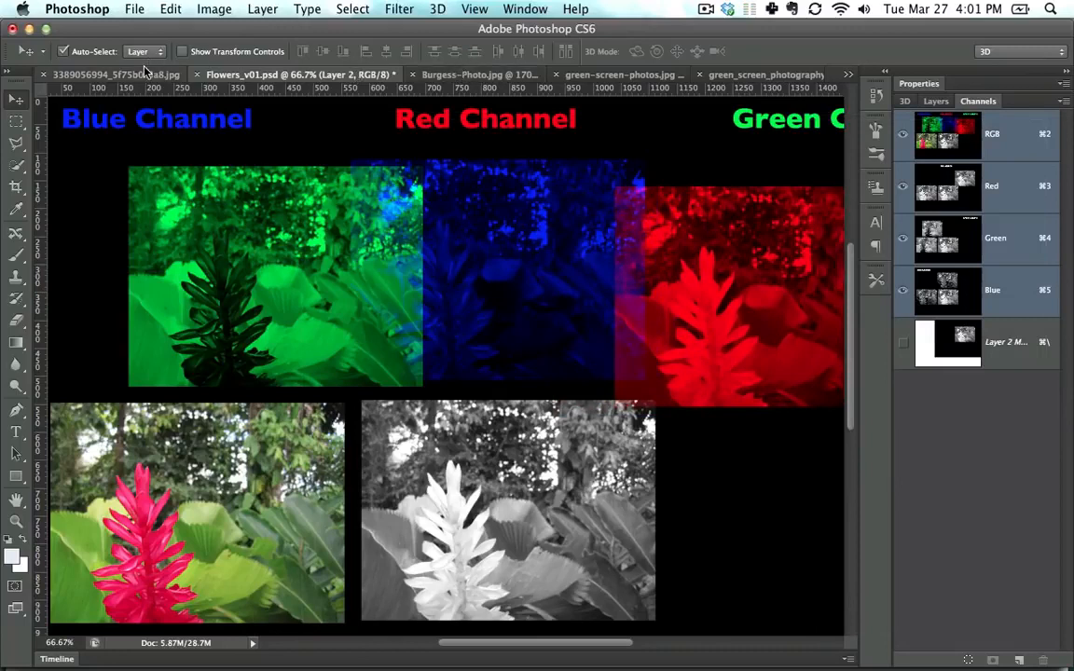
# Step: Go through the open green-screen photos and bring up green_screen_photography.jpg
pyautogui.click(977, 160)
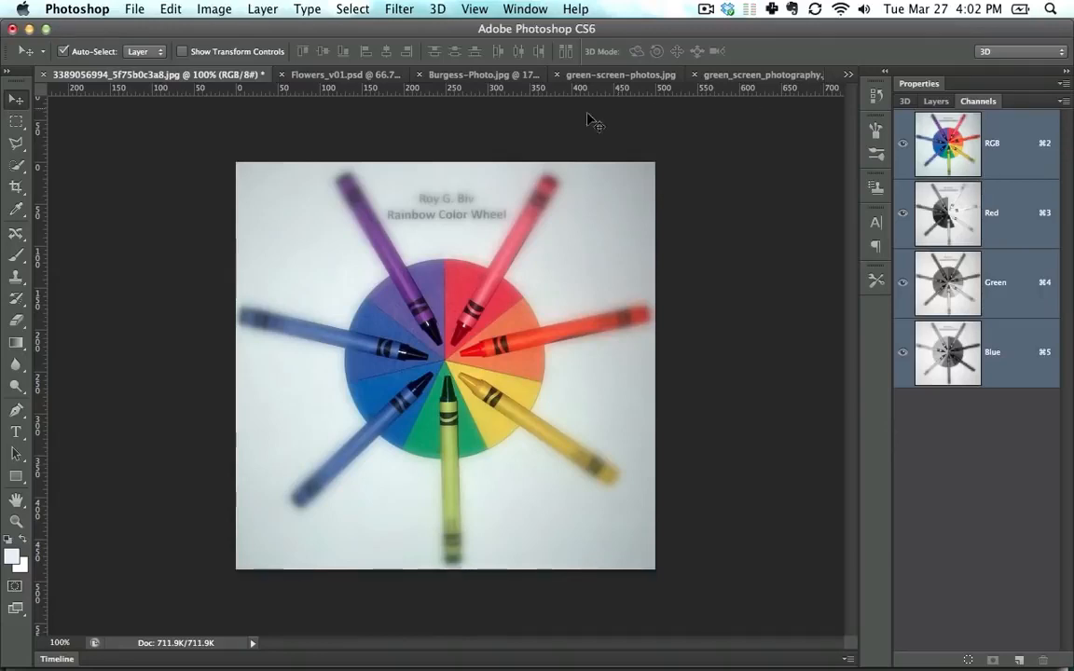
pyautogui.click(480, 75)
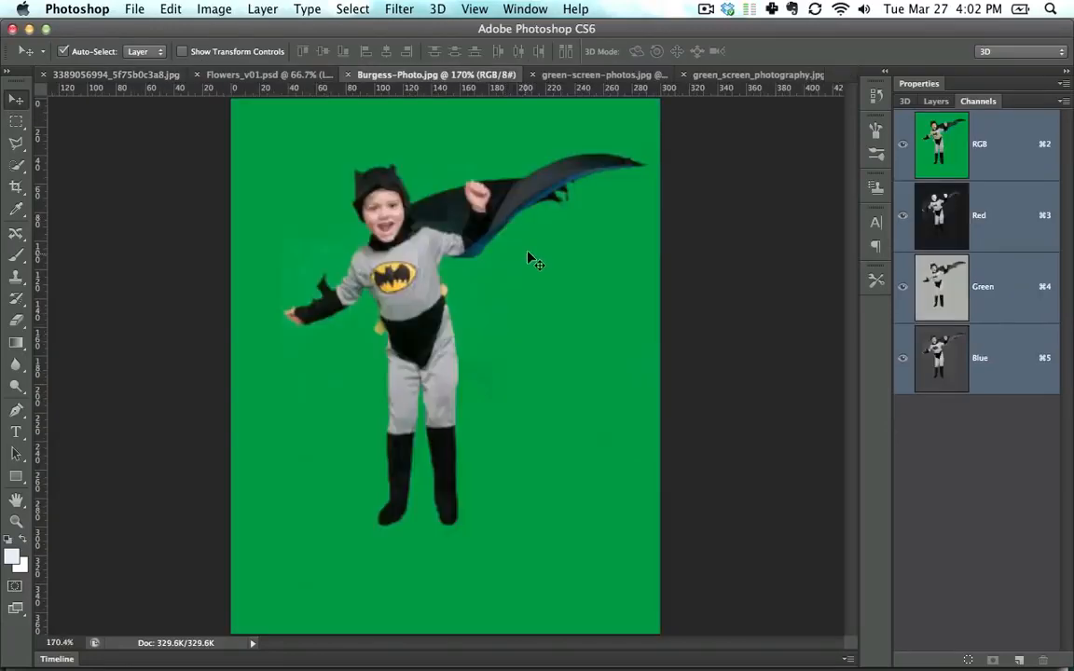
pyautogui.click(597, 75)
pyautogui.click(716, 74)
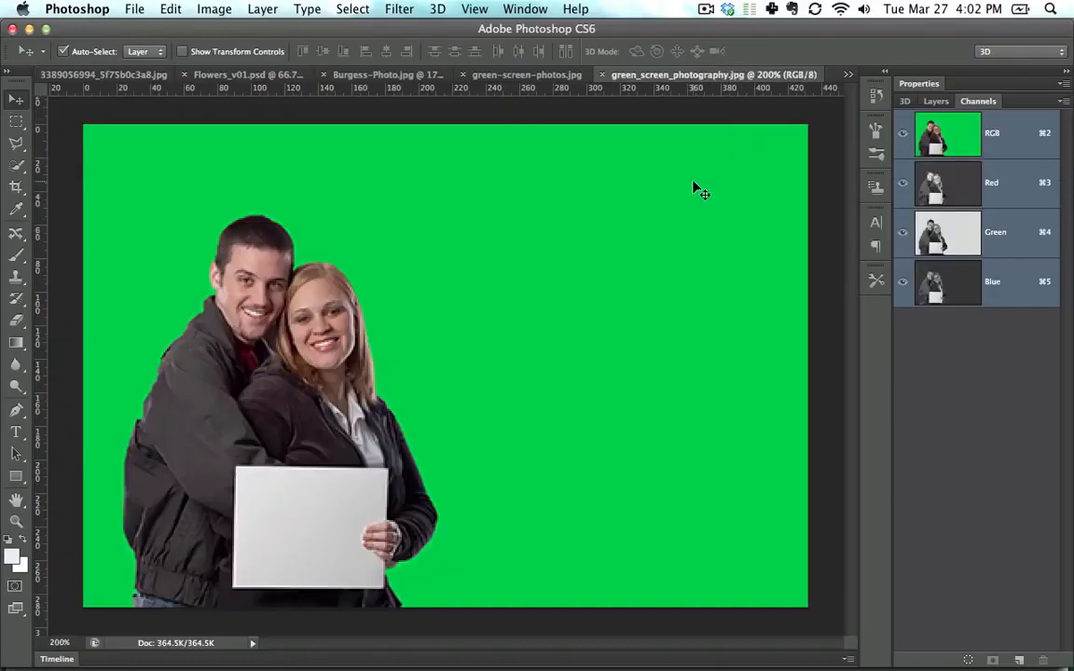
# Step: Compare the Red, Green and Blue channels of the couple photo, finishing on the Green channel
pyautogui.click(973, 184)
pyautogui.click(970, 238)
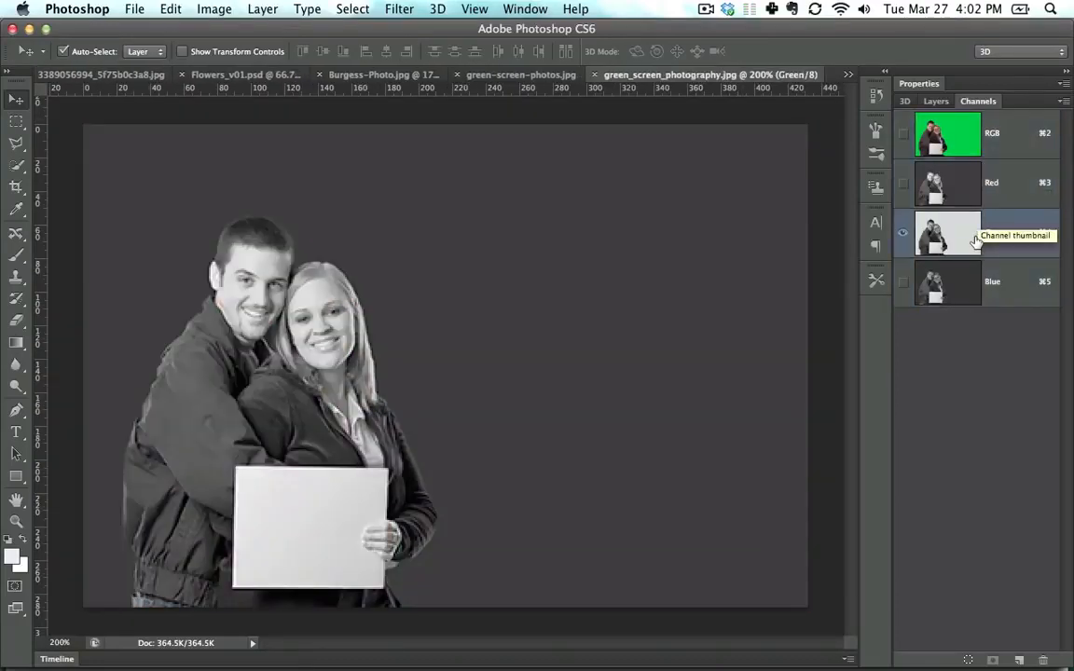
pyautogui.click(973, 285)
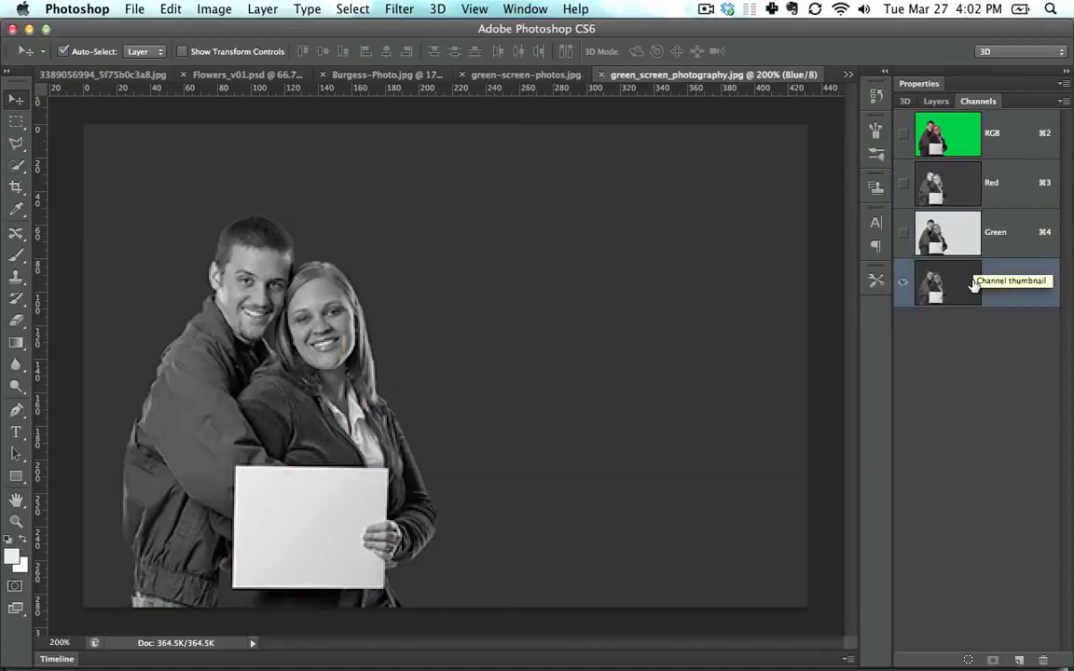
pyautogui.click(971, 239)
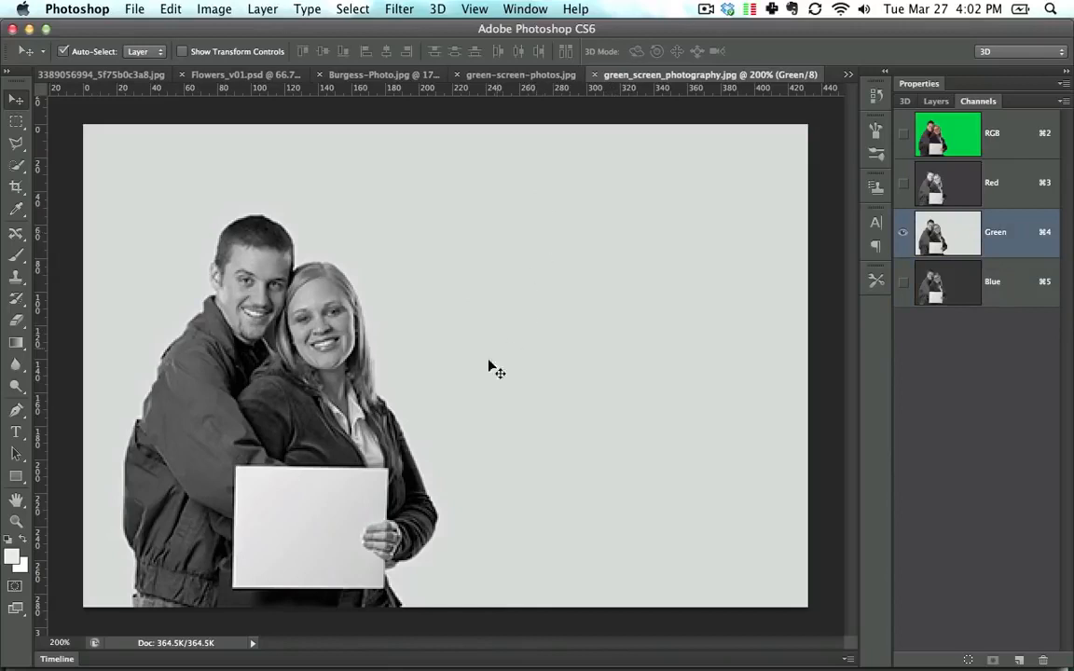
# Step: Copy the whole Green channel and paste it into the RGB composite as a new layer
pyautogui.press('super+a')
pyautogui.press('super+c')
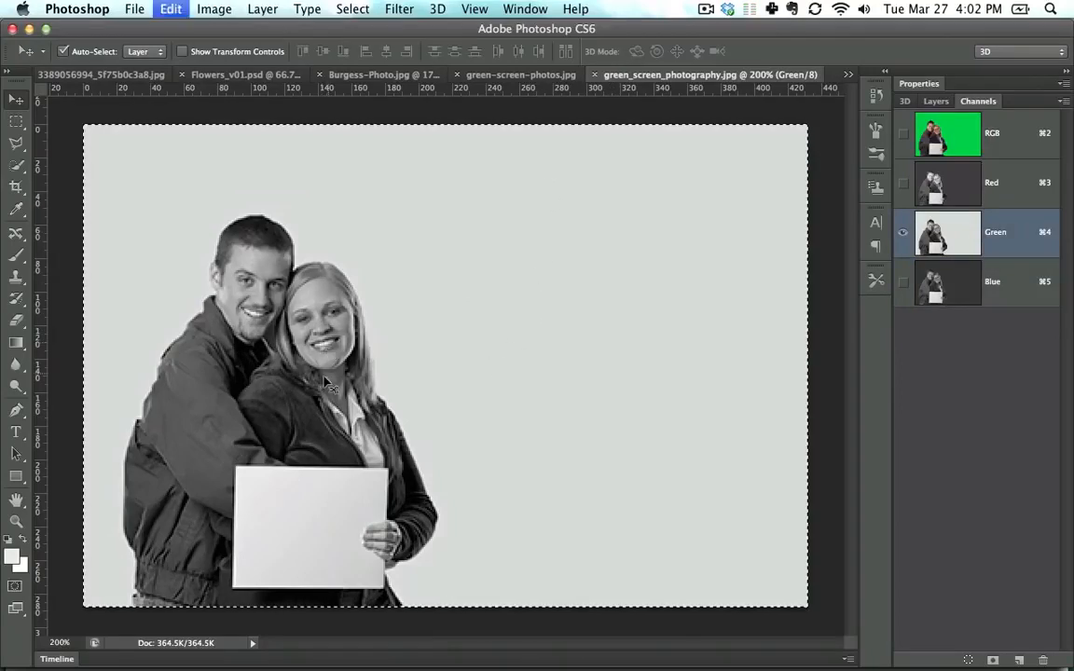
pyautogui.click(943, 126)
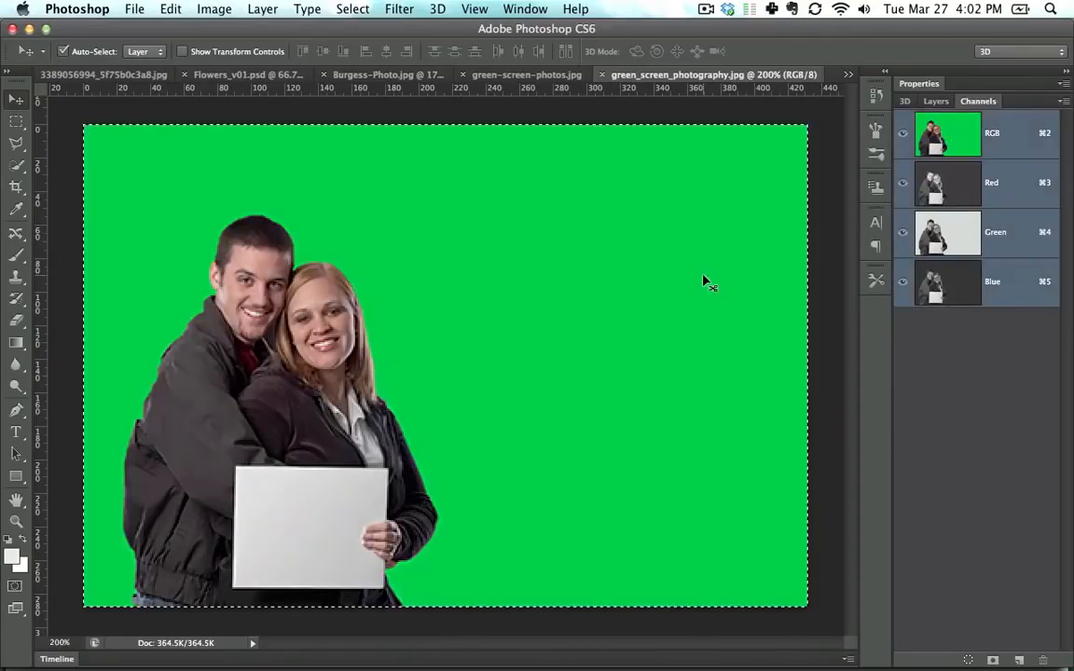
pyautogui.press('super+v')
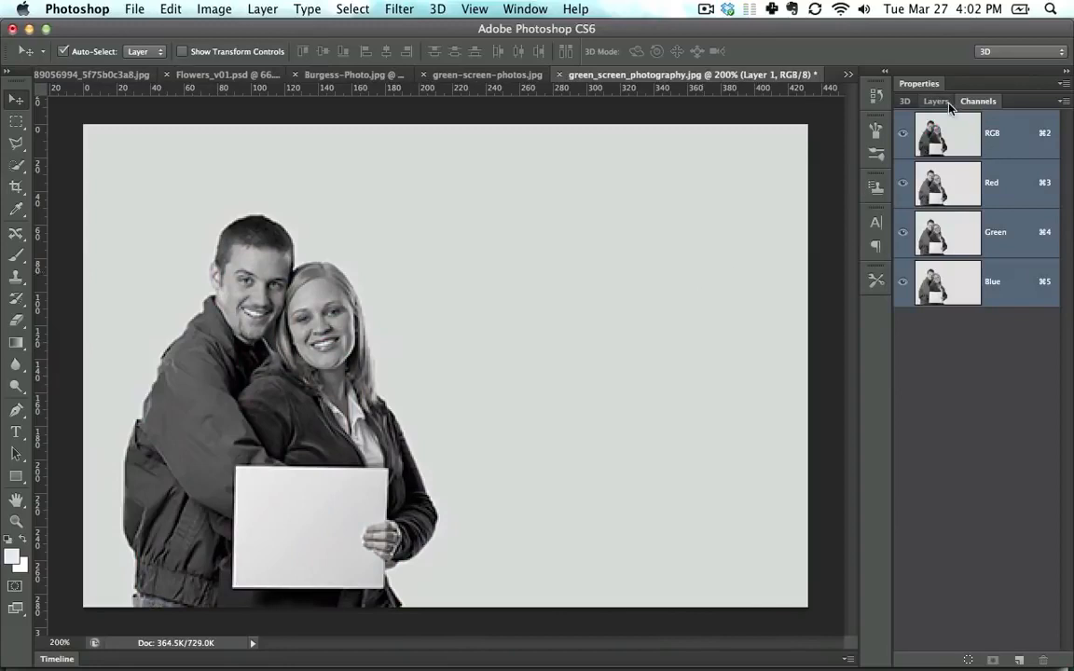
# Step: Open Curves for the pasted grayscale layer and sample the light gray backdrop as the white point
pyautogui.click(935, 101)
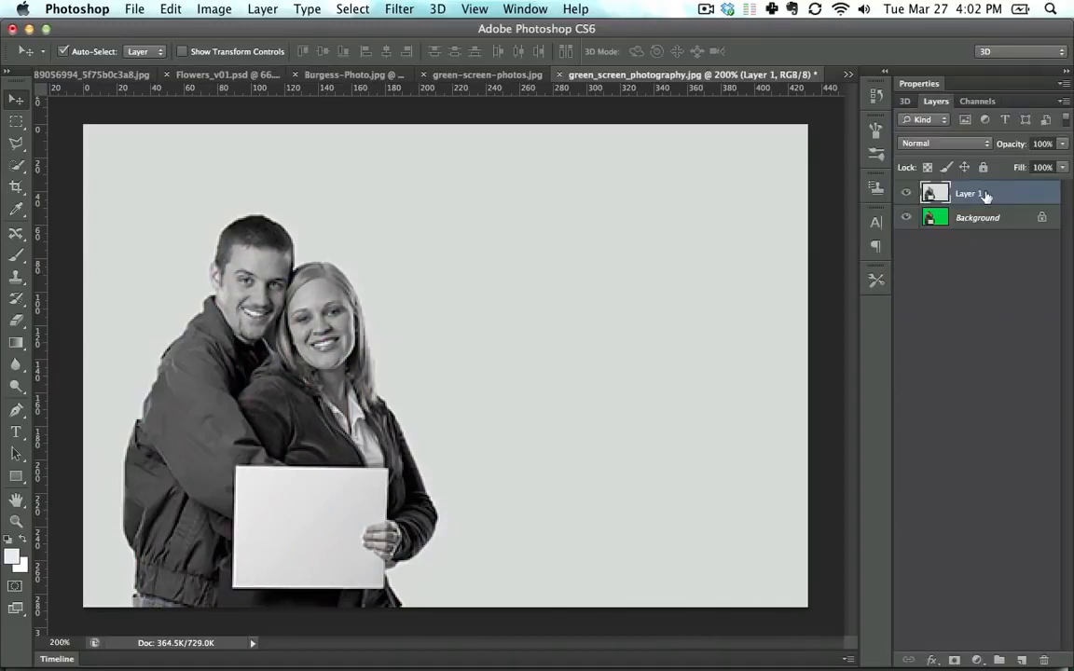
pyautogui.press('super+m')
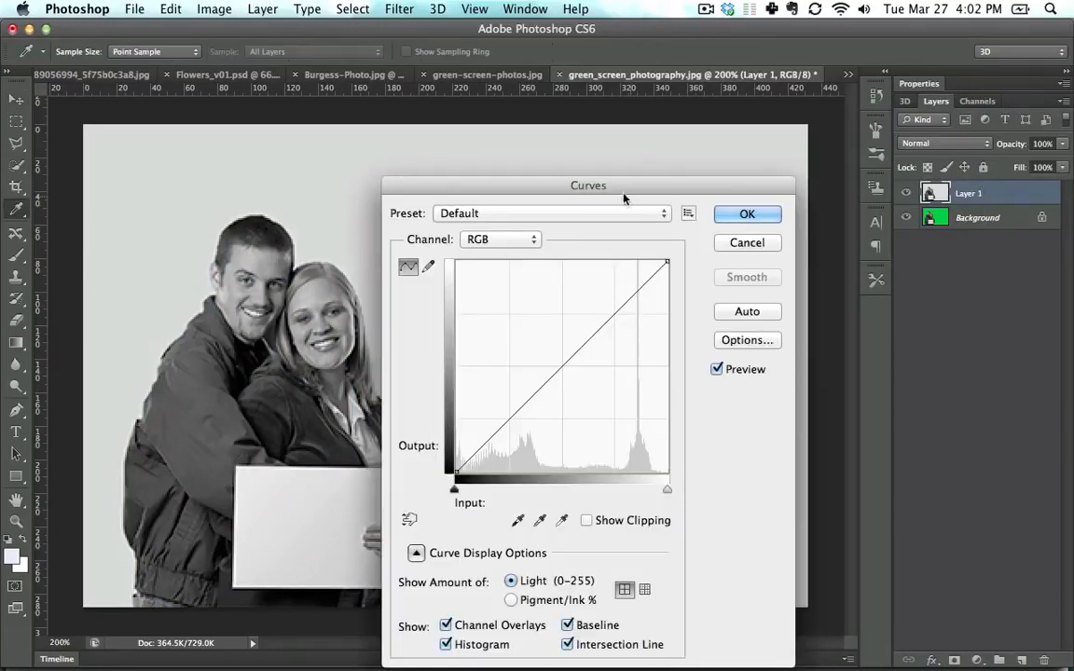
pyautogui.moveTo(628, 197); pyautogui.dragTo(906, 186)
pyautogui.click(823, 516)
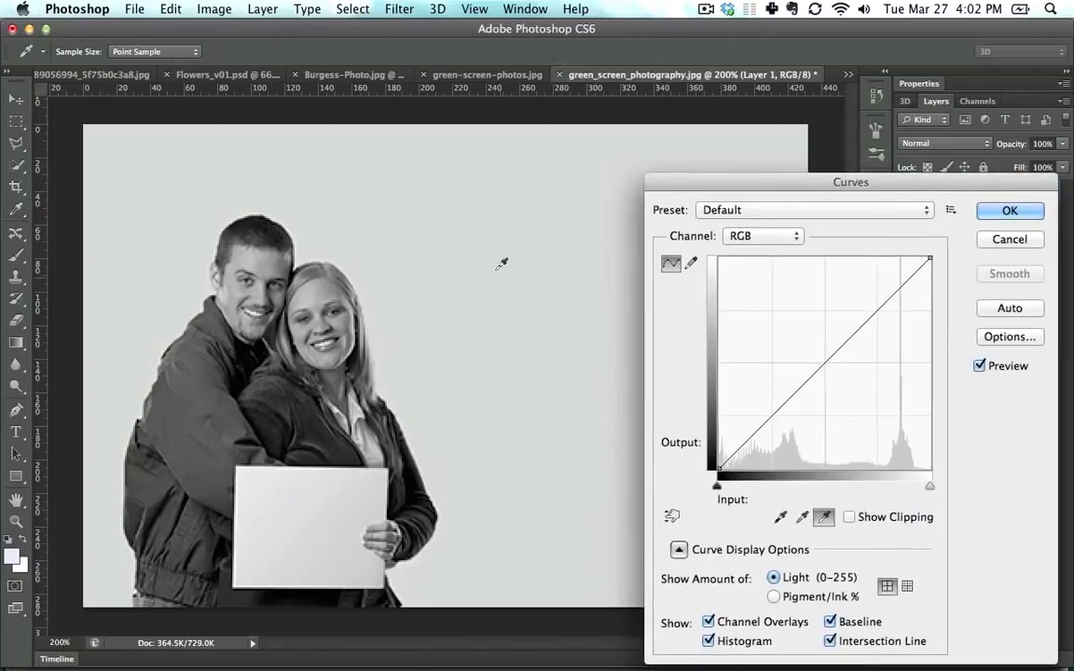
pyautogui.click(498, 258)
# Step: Sample the woman's jacket and then her chin area as the black point to darken the couple, and apply the Curves adjustment
pyautogui.click(780, 518)
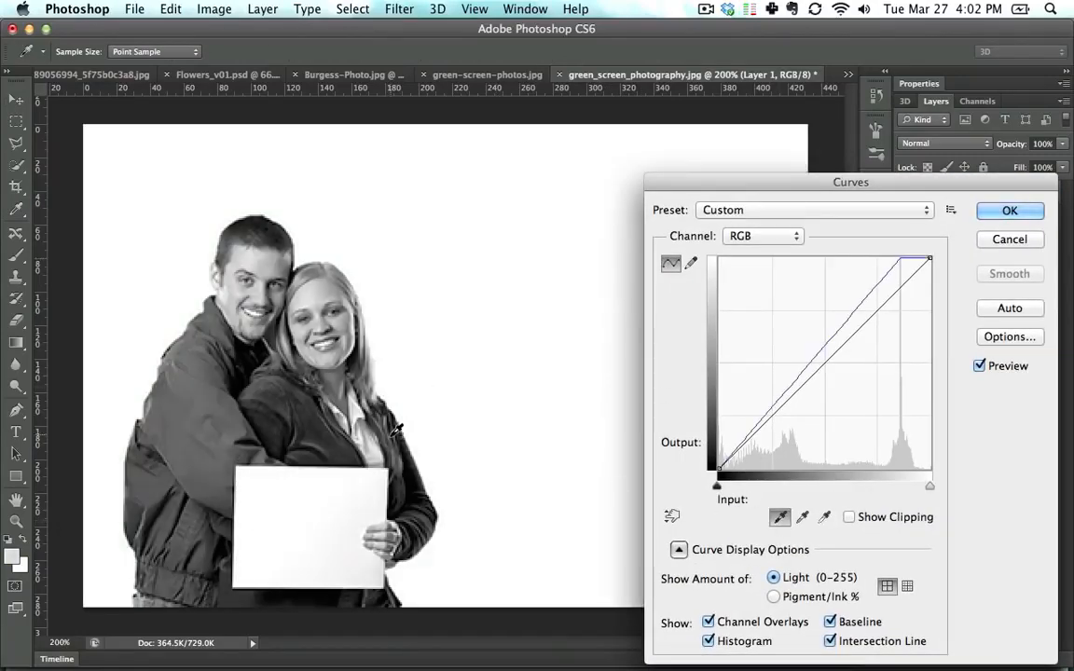
pyautogui.click(393, 437)
pyautogui.click(341, 382)
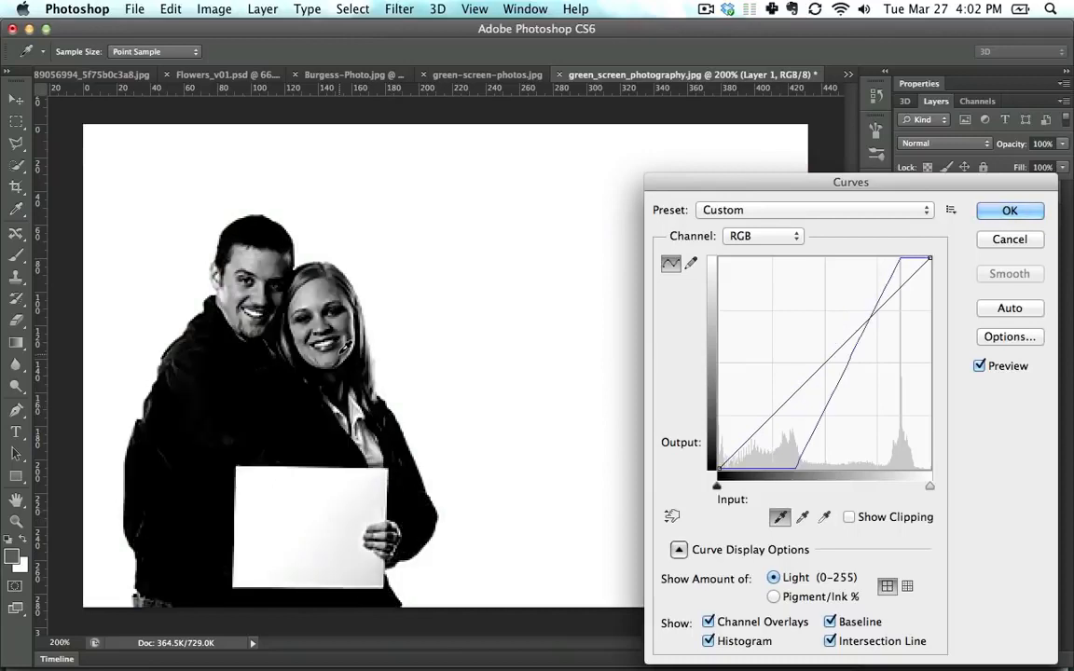
pyautogui.click(337, 356)
pyautogui.click(346, 351)
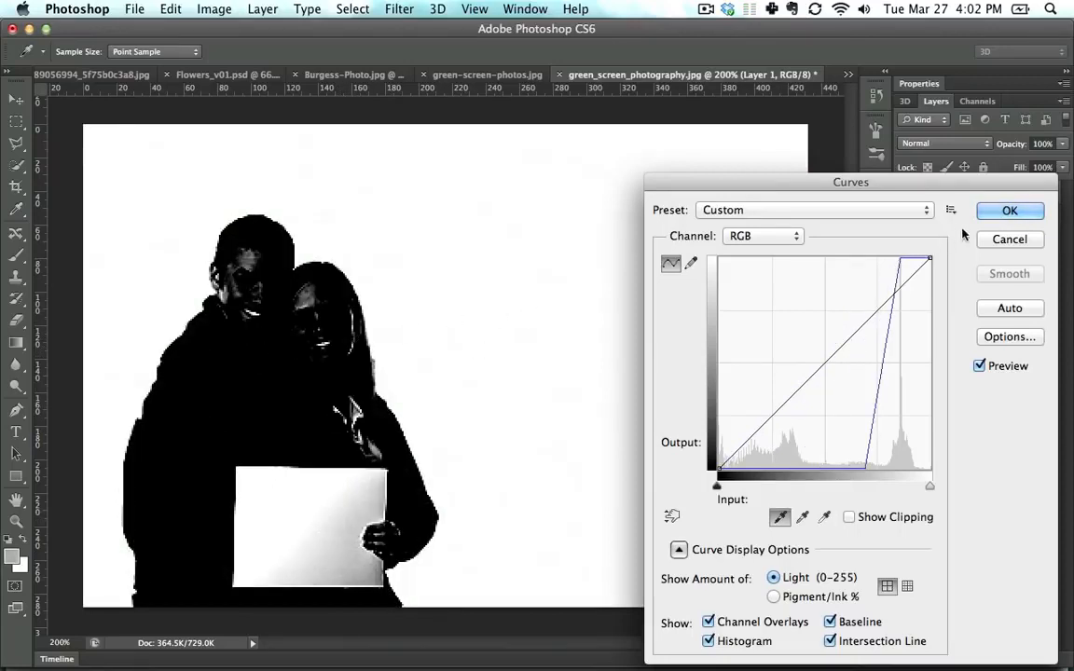
pyautogui.press('Return')
# Step: Copy the high-contrast layer, hide it, and add a layer mask to the green-screen photo layer
pyautogui.press('super+a')
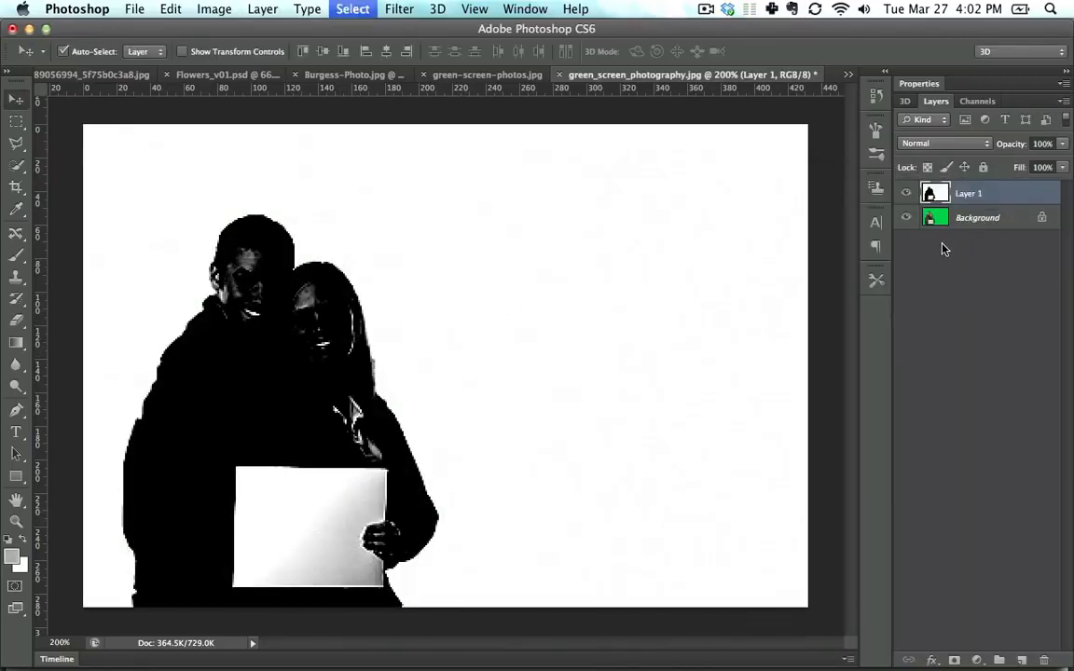
pyautogui.click(906, 193)
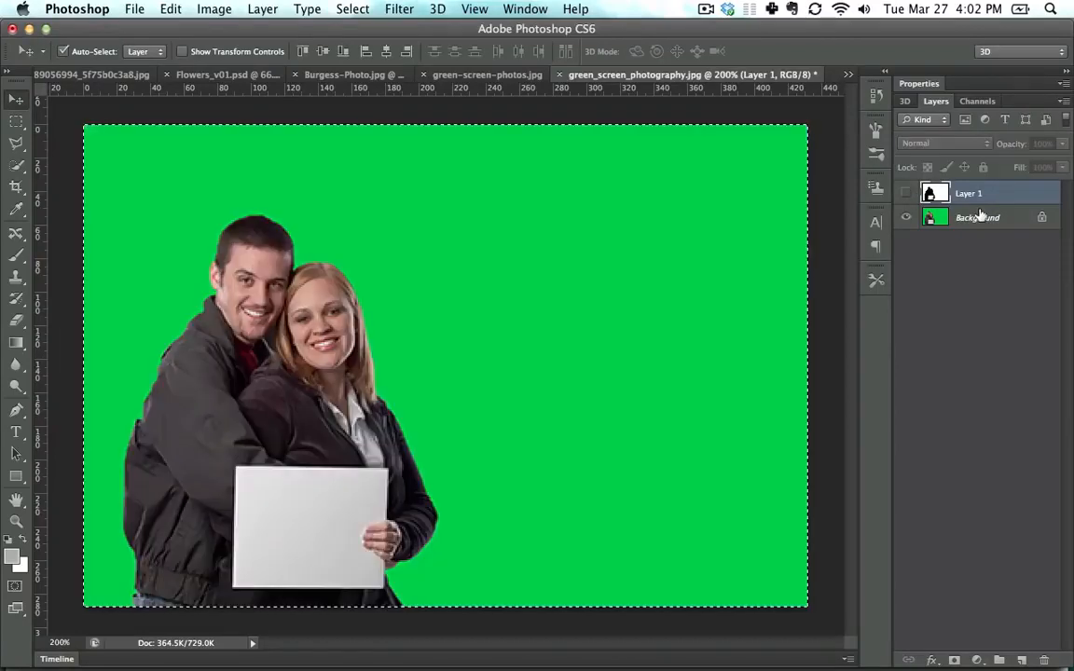
pyautogui.click(988, 218)
pyautogui.click(955, 661)
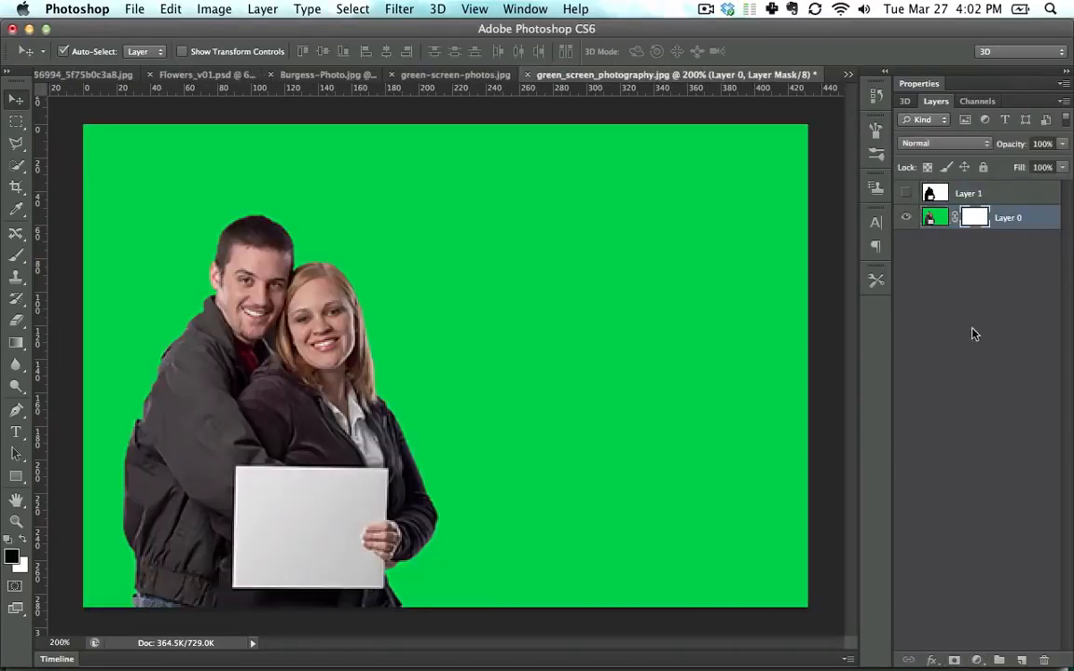
# Step: Try to paste the copied image into the photo's new layer mask
pyautogui.keyDown('alt'); pyautogui.click(975, 218); pyautogui.keyUp('alt')
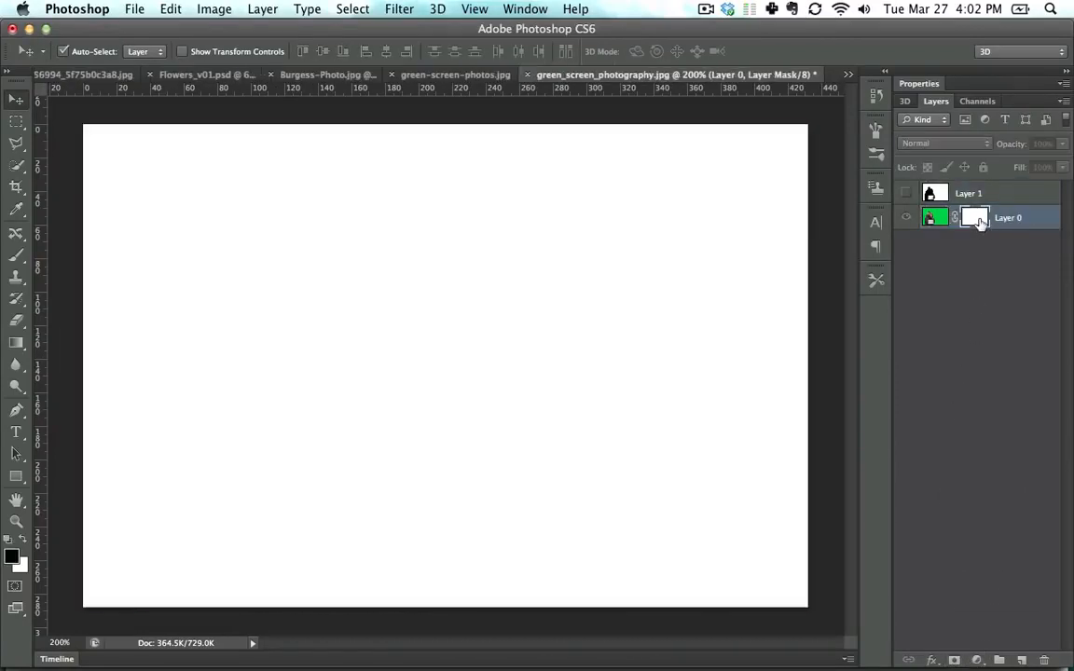
pyautogui.press('super+v')
pyautogui.press('super+z')
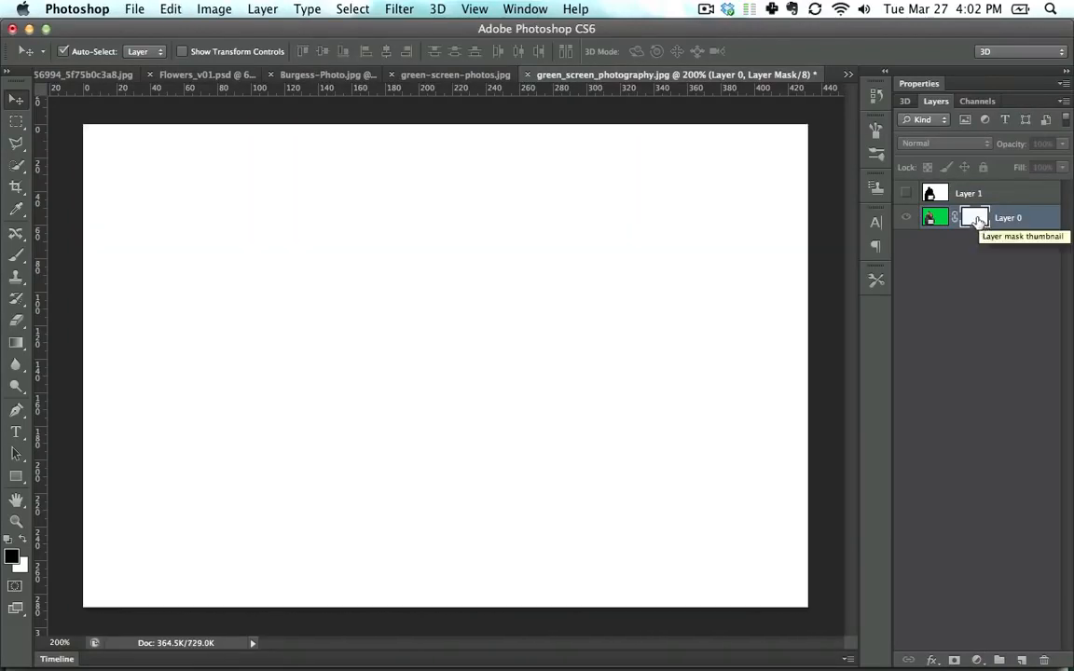
# Step: Copy the full high-contrast layer, hide it again, and paste the copy into the photo layer's mask
pyautogui.click(952, 194)
pyautogui.click(907, 194)
pyautogui.press('super+a')
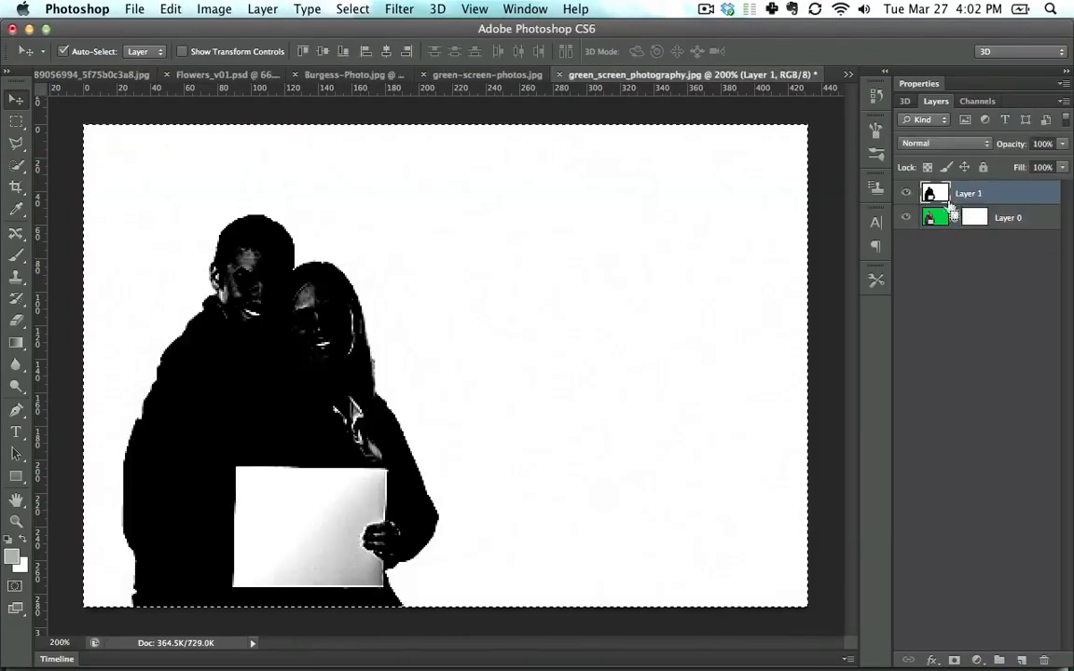
pyautogui.click(975, 219)
pyautogui.click(906, 193)
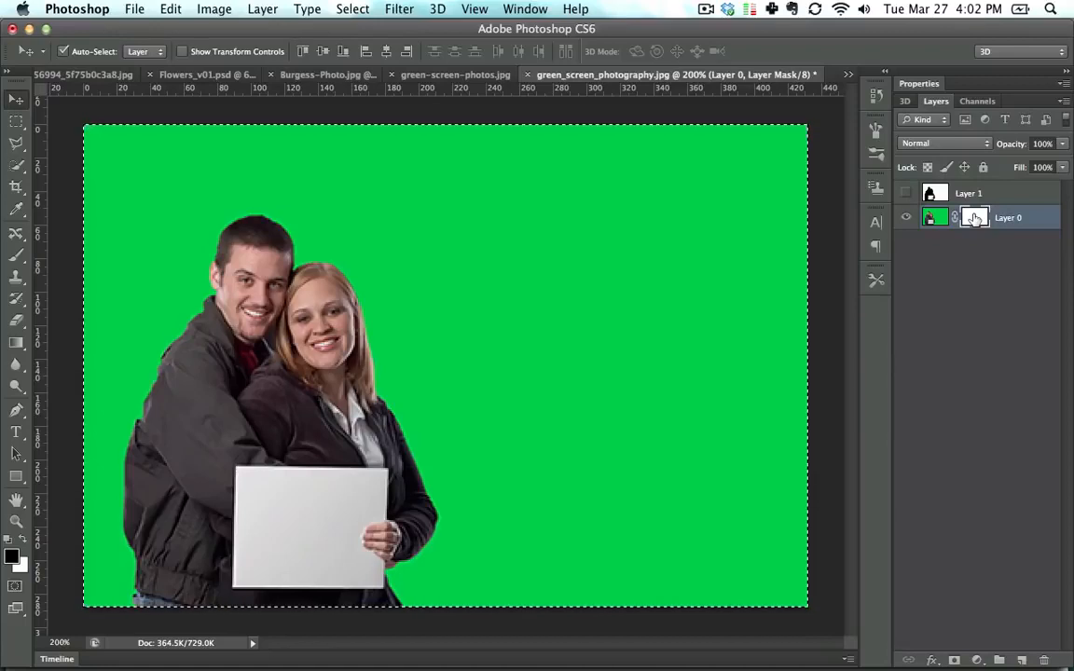
pyautogui.keyDown('alt'); pyautogui.click(974, 218); pyautogui.keyUp('alt')
pyautogui.press('super+v')
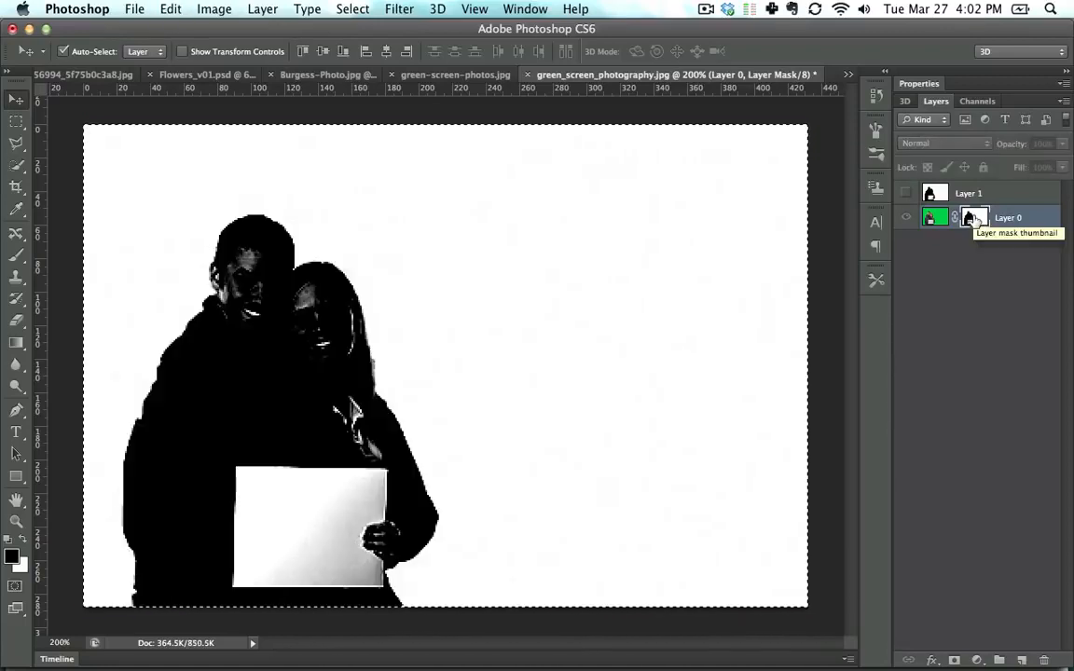
# Step: Invert the layer mask to cut out the green backdrop, return to the image and clear the selection
pyautogui.press('super+i')
pyautogui.click(933, 220)
pyautogui.press('super+d')
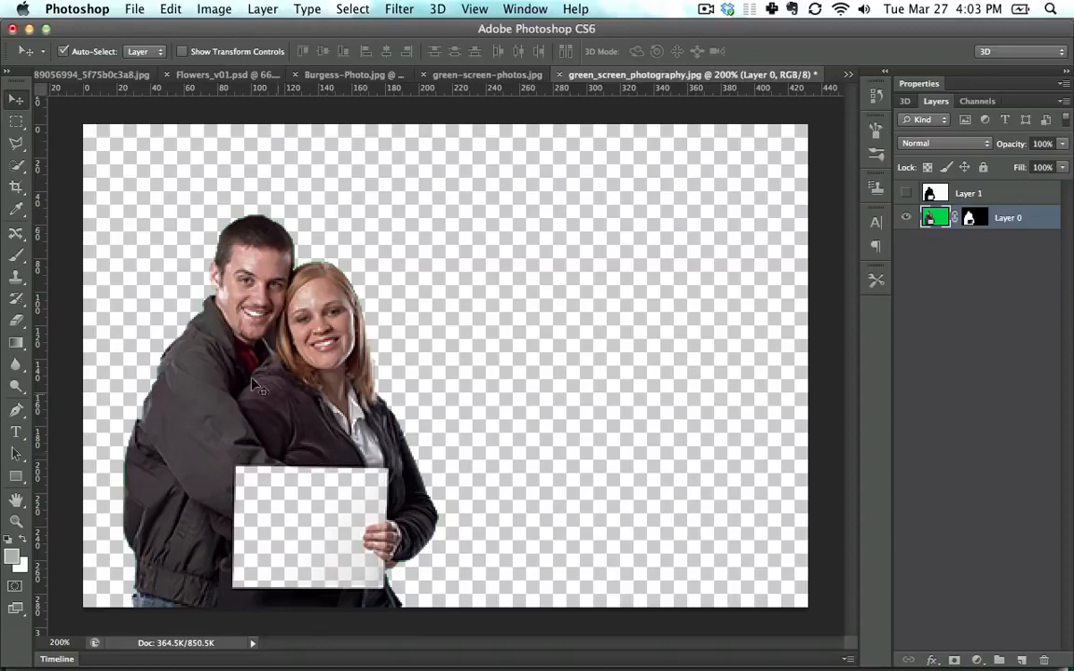
# Step: Select a rectangle in the empty area beside the couple and fill it with a gray-to-white linear gradient on a new layer
pyautogui.click(16, 121)
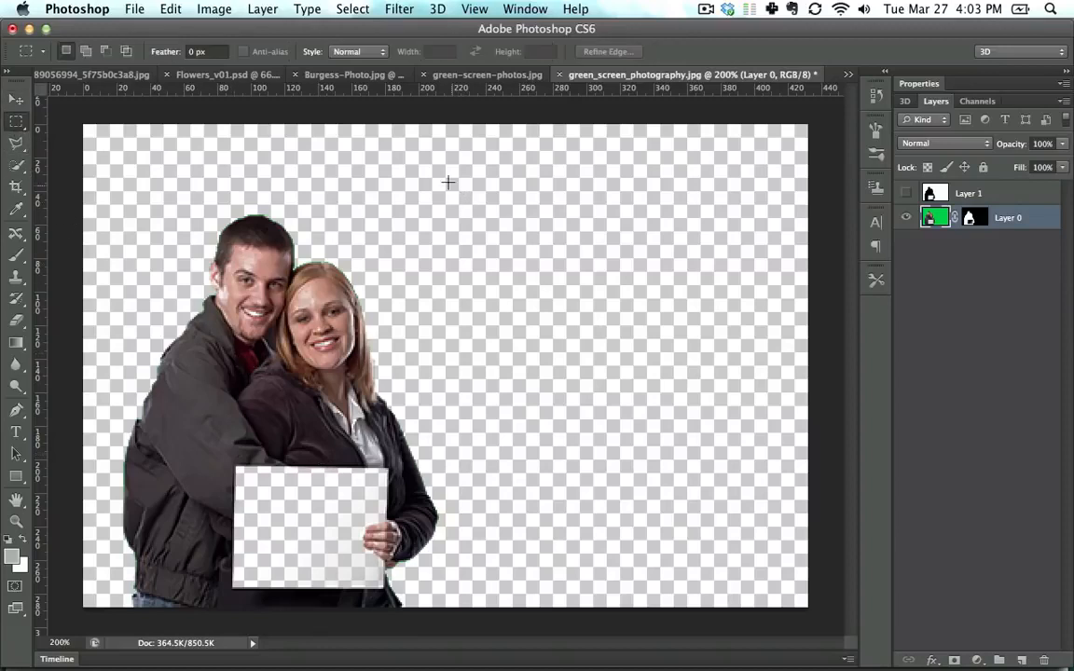
pyautogui.moveTo(435, 161); pyautogui.dragTo(726, 371)
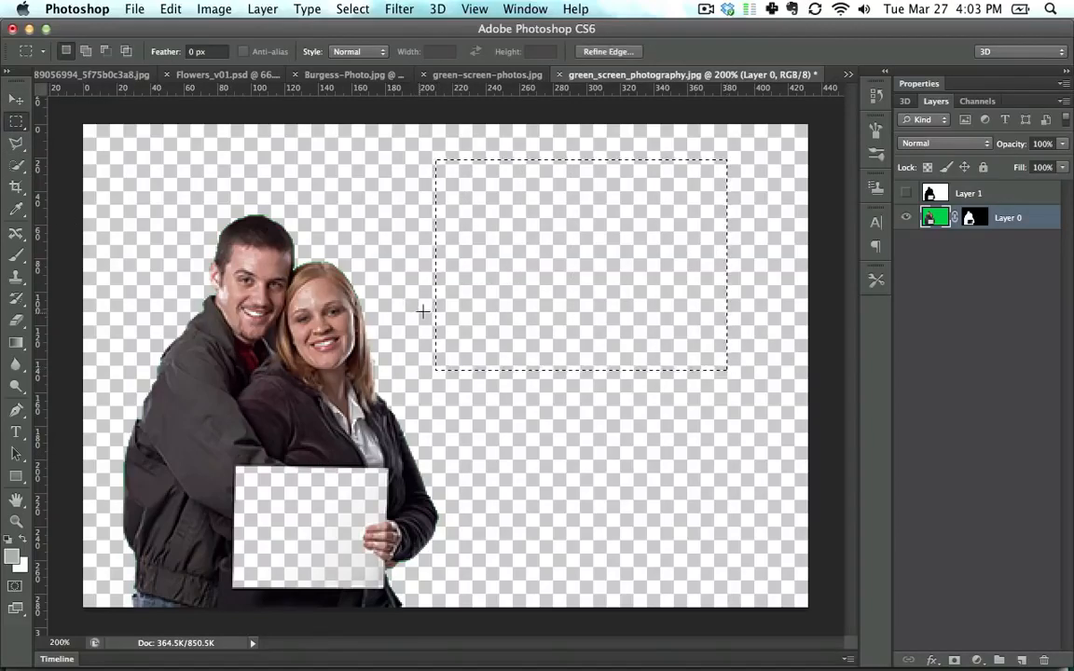
pyautogui.press('g')
pyautogui.press('super+alt+shift+n')
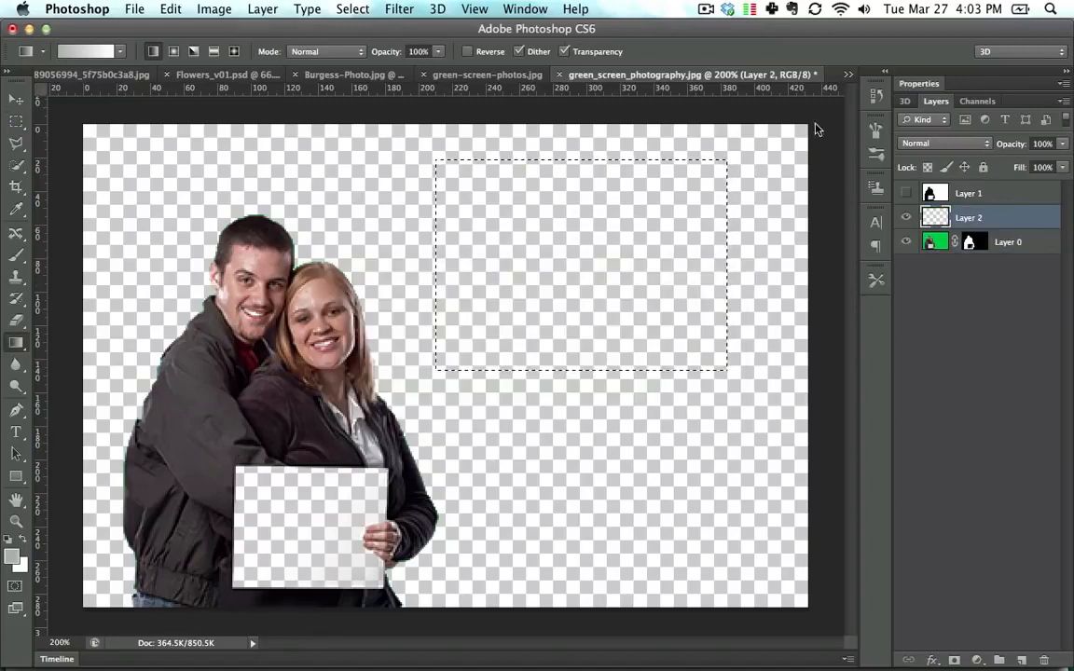
pyautogui.moveTo(547, 267); pyautogui.dragTo(716, 267)
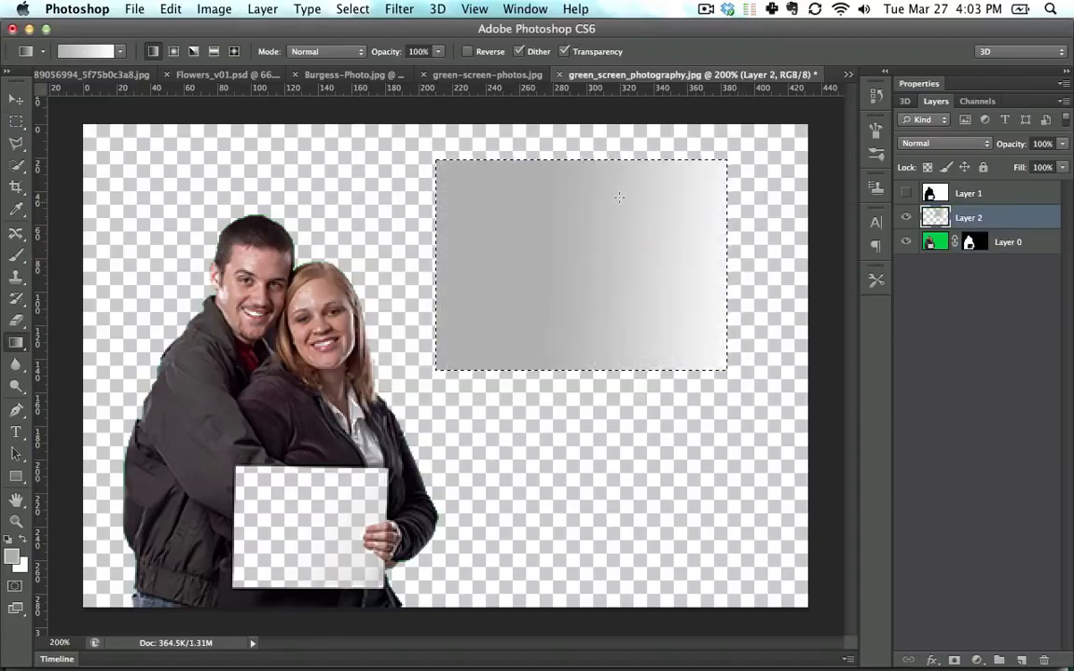
# Step: Add the red text "Fancy Channel Mask Stuff" over the gradient rectangle, and delete both the text and gradient layers
pyautogui.press('t')
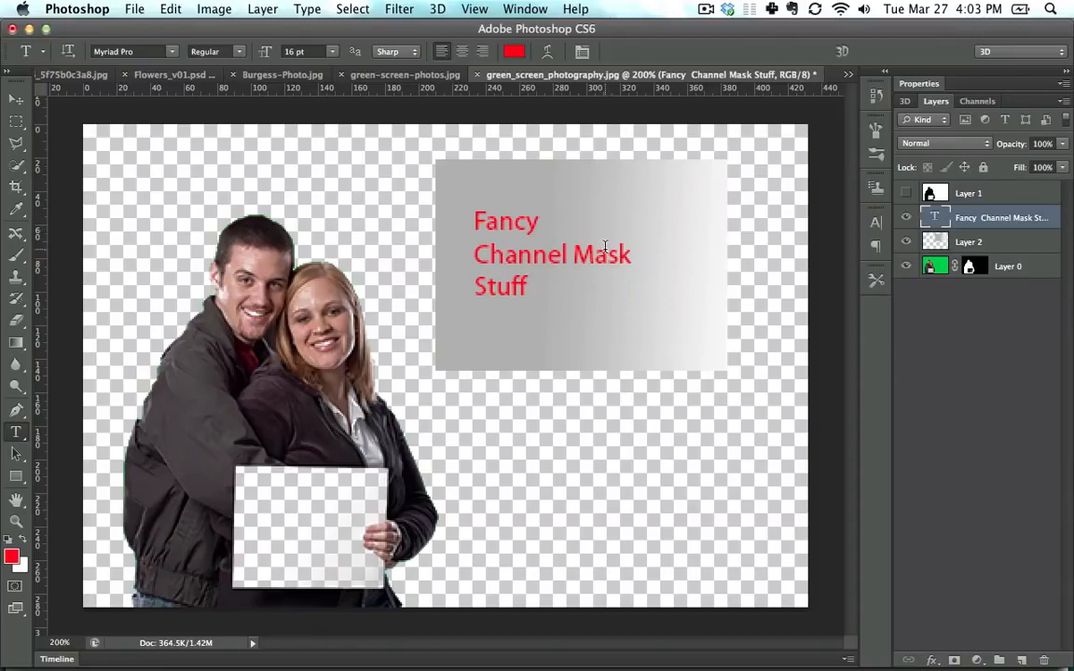
pyautogui.press('v')
pyautogui.press('Delete')
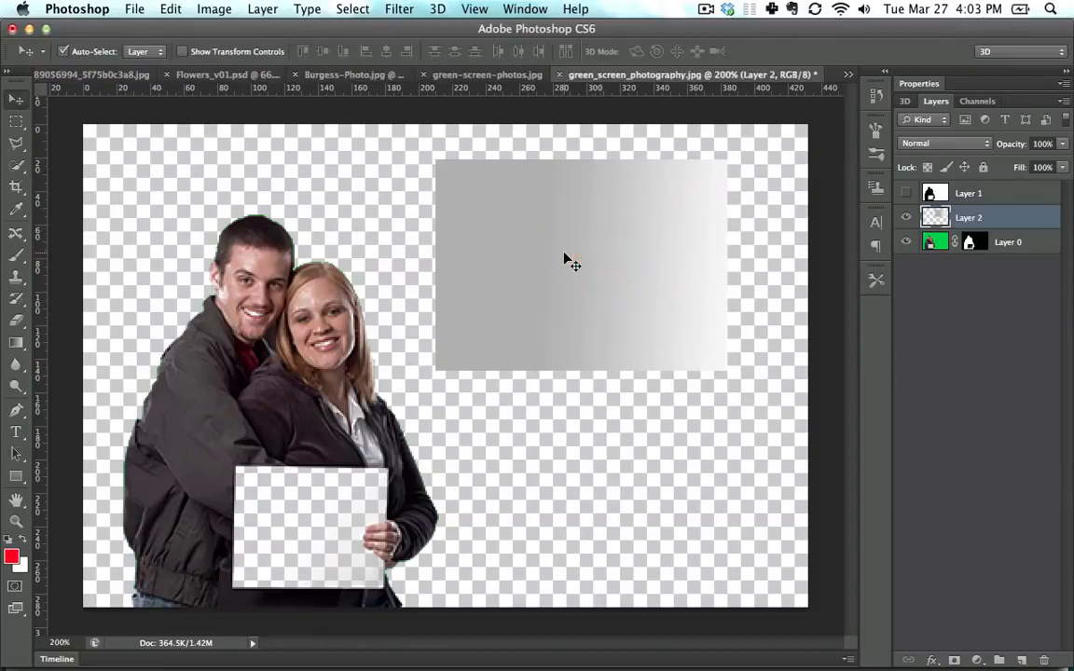
pyautogui.press('Delete')
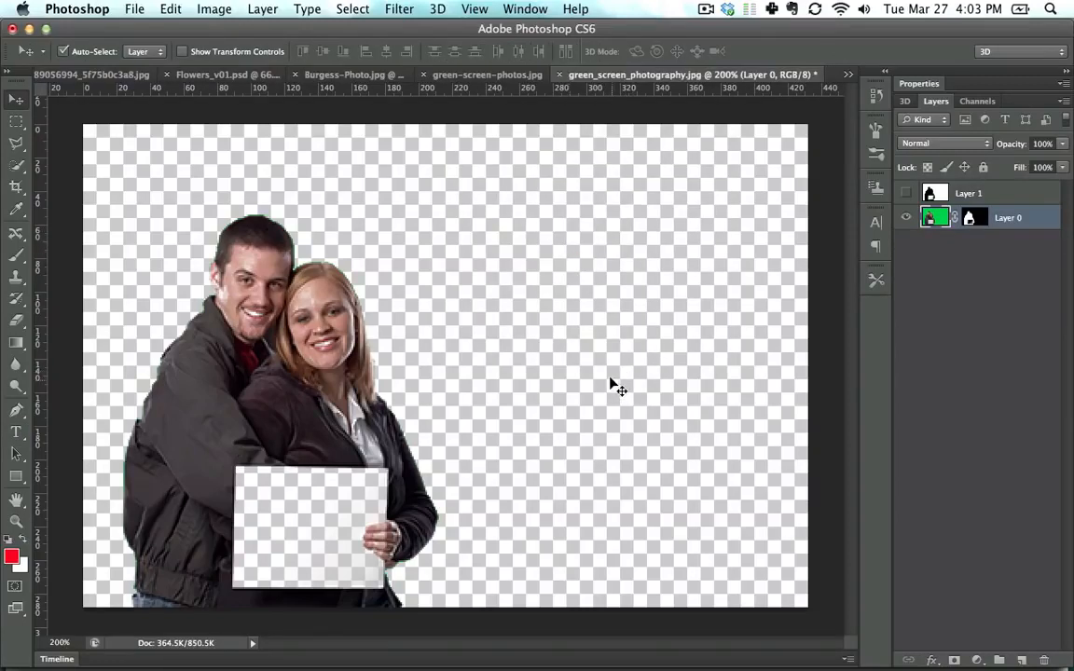
# Step: Close green_screen_photography.jpg without saving the changes
pyautogui.press('super+w')
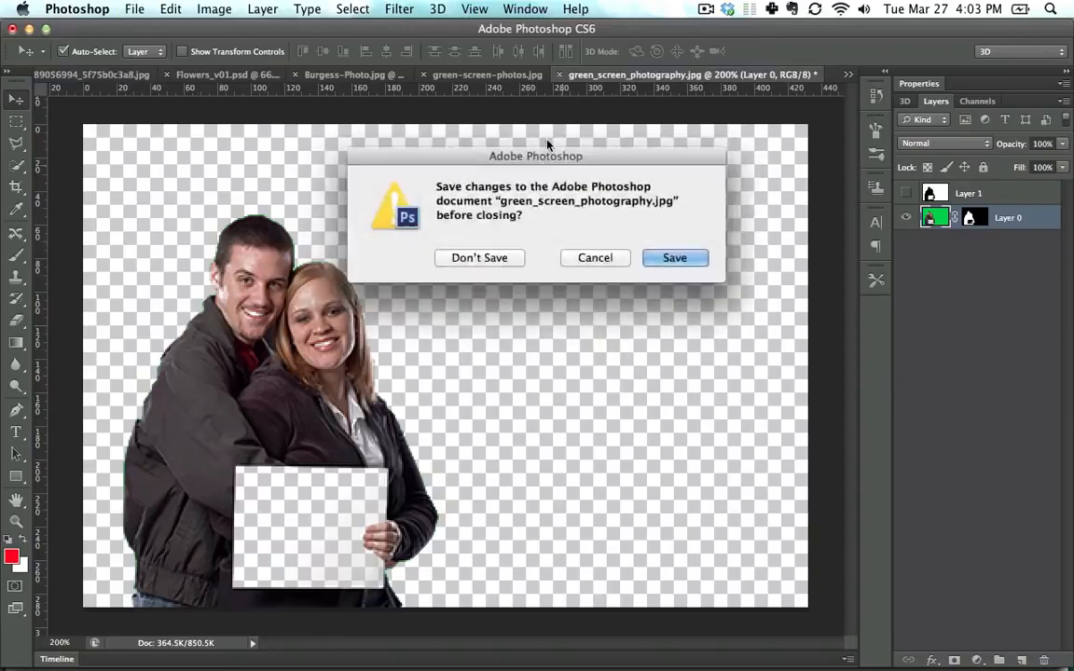
pyautogui.press('super+d')
# Step: In Flowers_v01.psd, move the green and red flower images over the blue one, and return to the crayon image's channel list
pyautogui.moveTo(239, 232); pyautogui.dragTo(463, 255)
pyautogui.moveTo(690, 286); pyautogui.dragTo(430, 212)
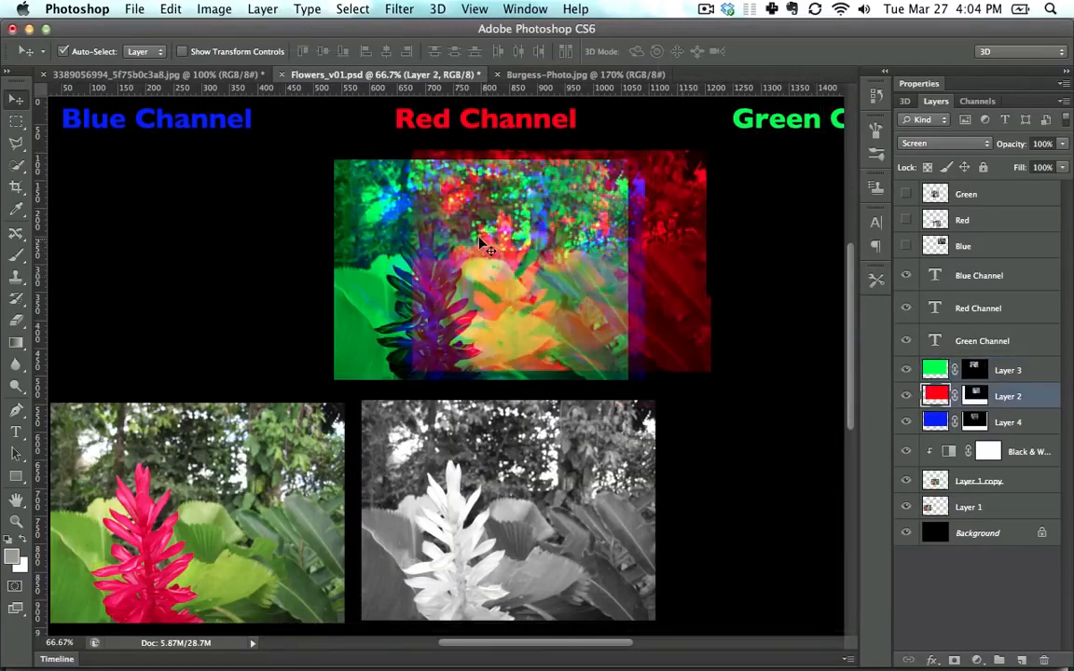
pyautogui.click(177, 75)
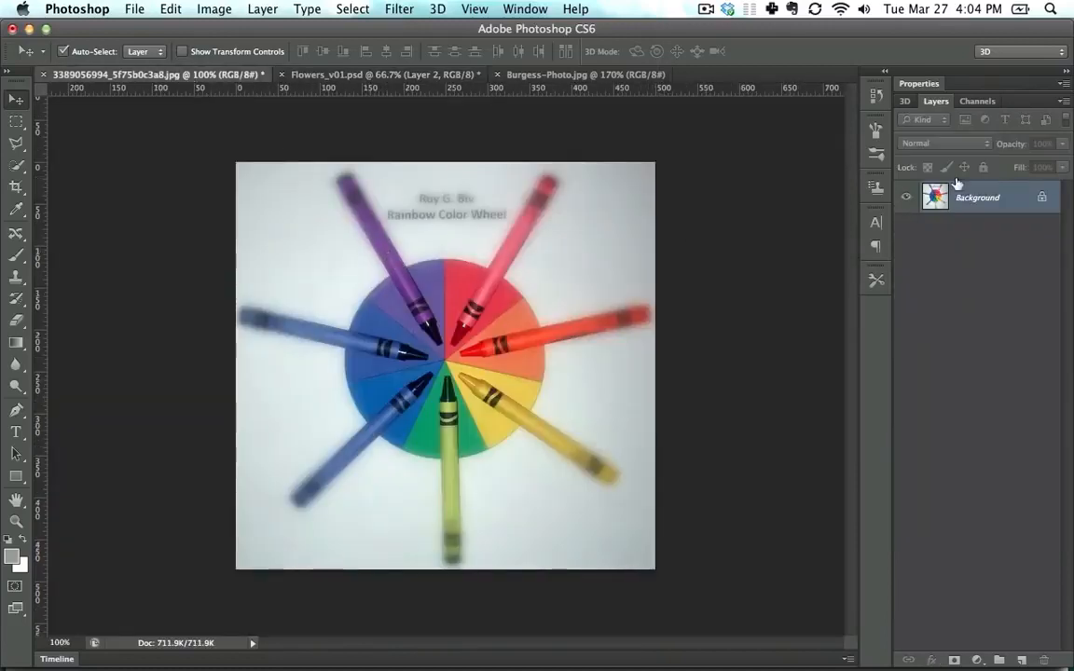
pyautogui.click(978, 102)
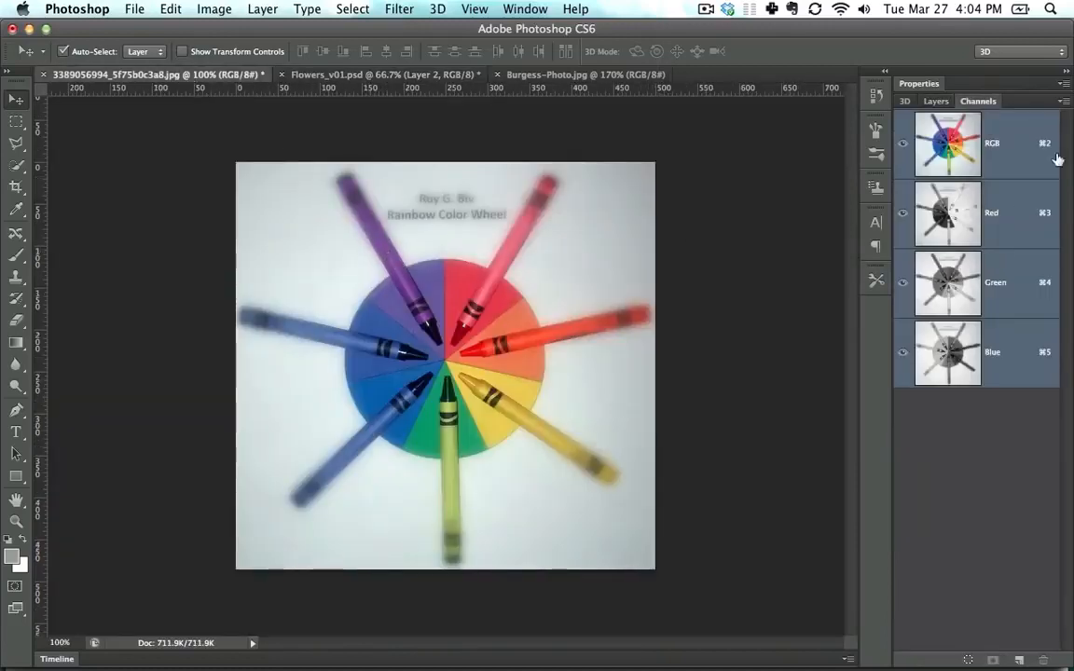
# Step: Convert the crayon image from RGB to Lab Color mode
pyautogui.click(213, 9)
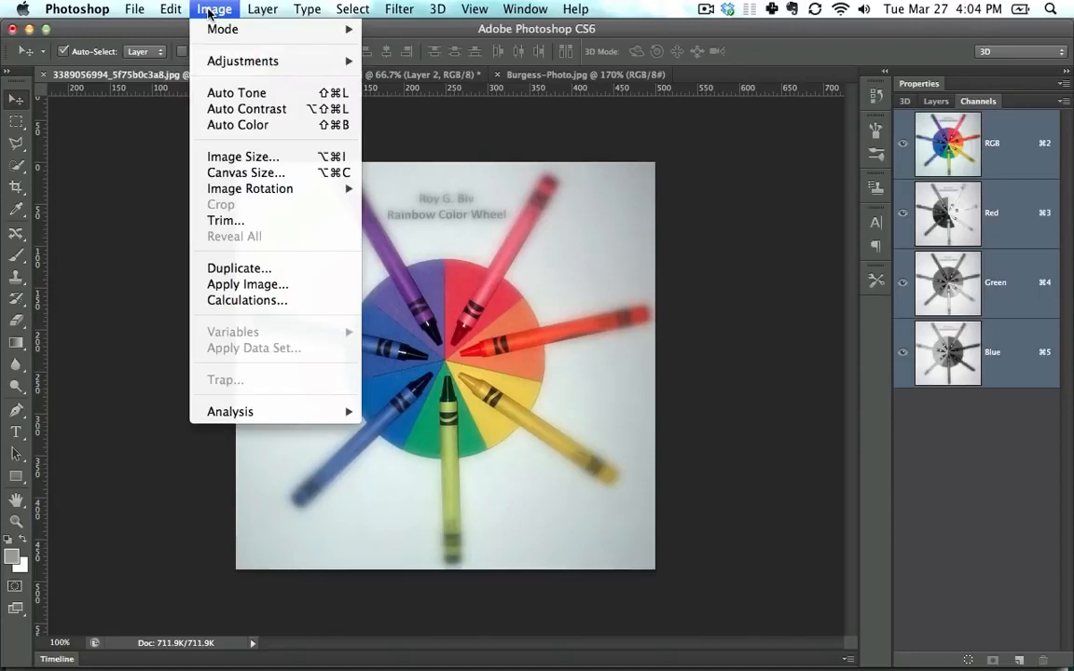
pyautogui.moveTo(220, 29)
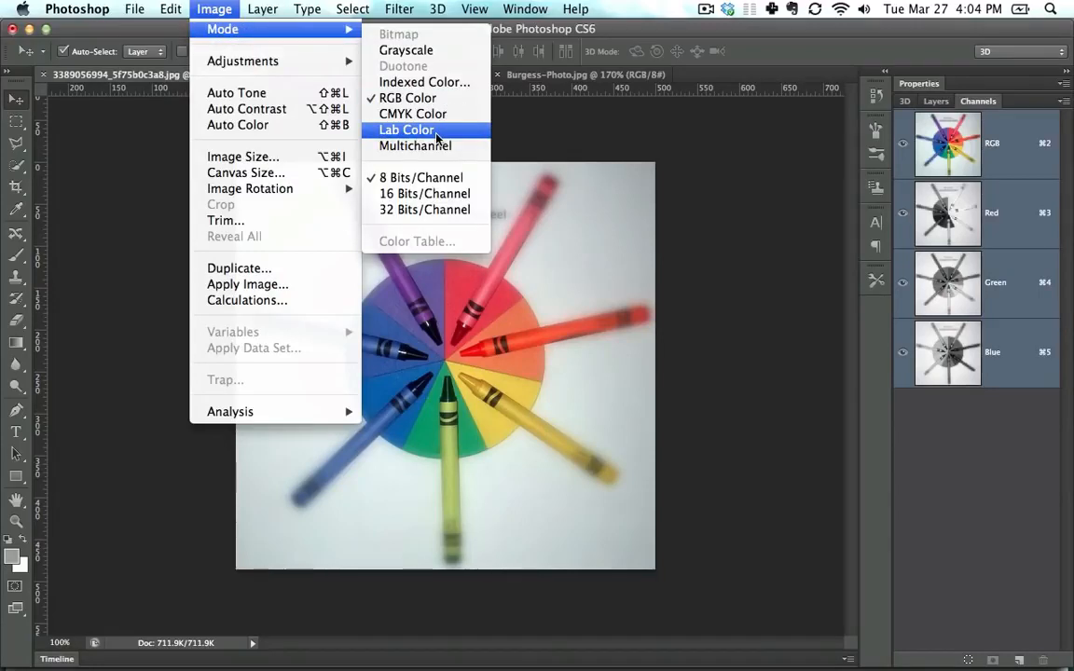
pyautogui.click(437, 137)
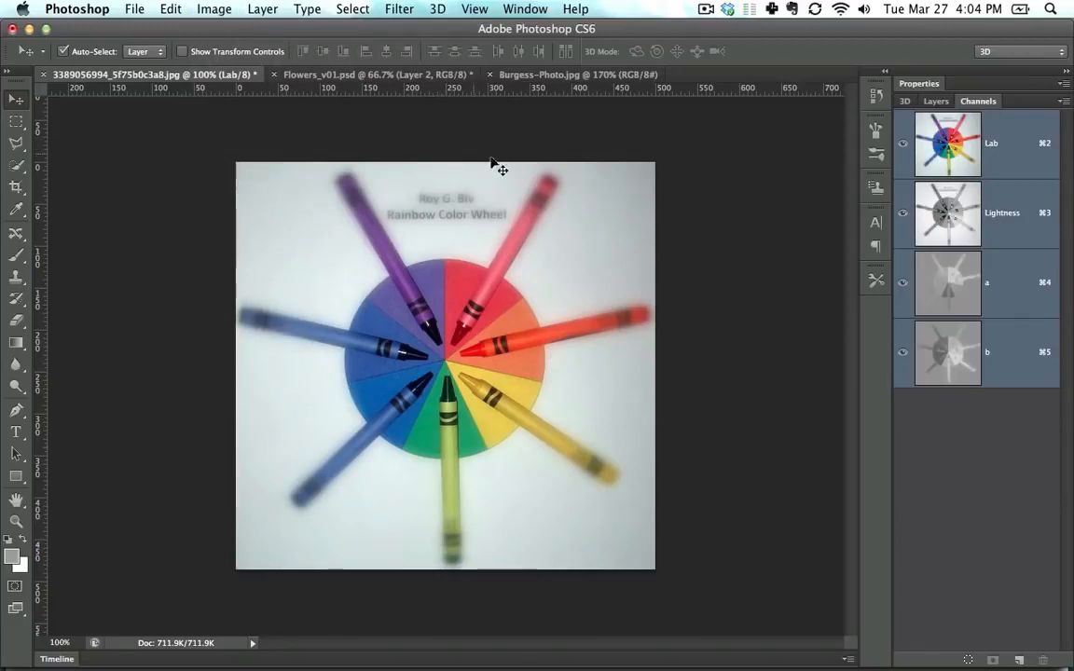
# Step: Examine the Lightness, a and b channels of the crayon image one at a time, and return to the composite Lab view
pyautogui.click(966, 215)
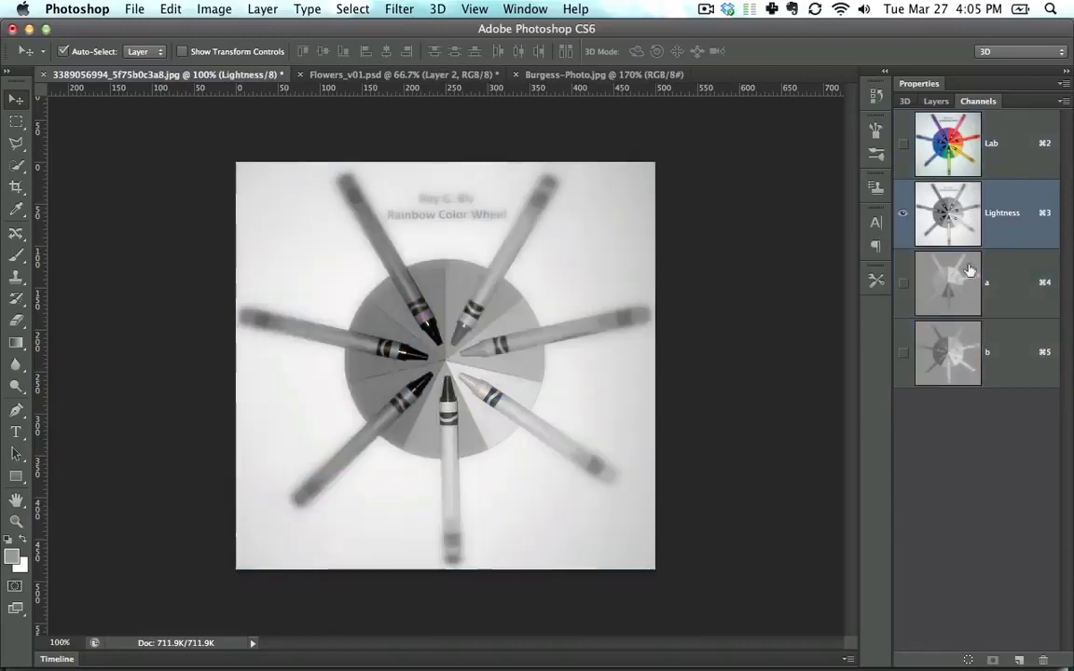
pyautogui.click(967, 306)
pyautogui.click(963, 355)
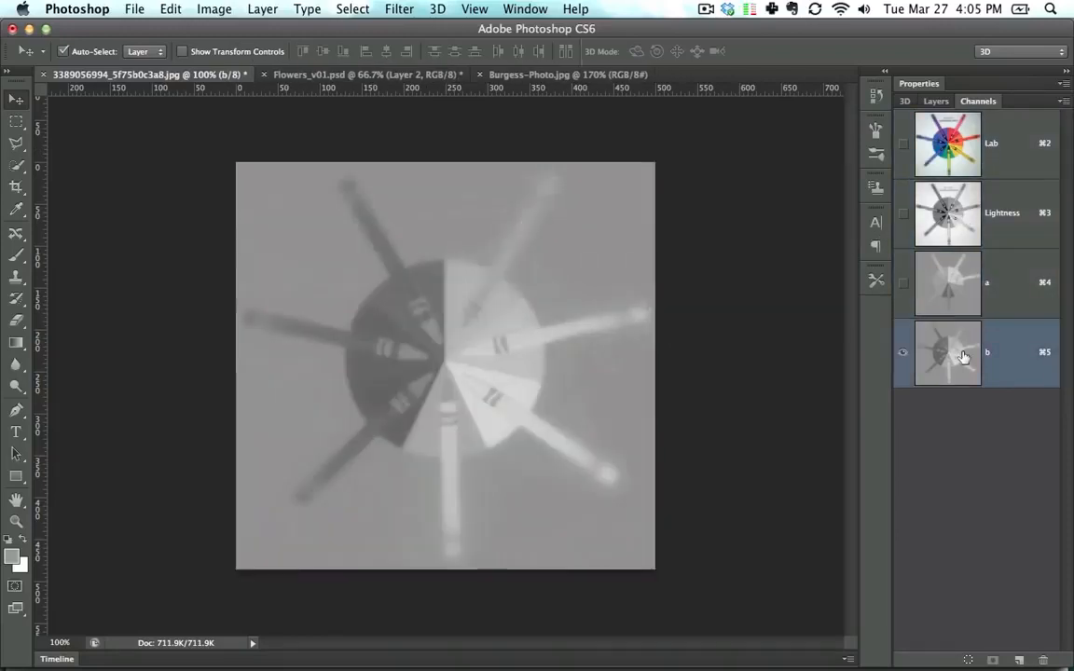
pyautogui.click(958, 271)
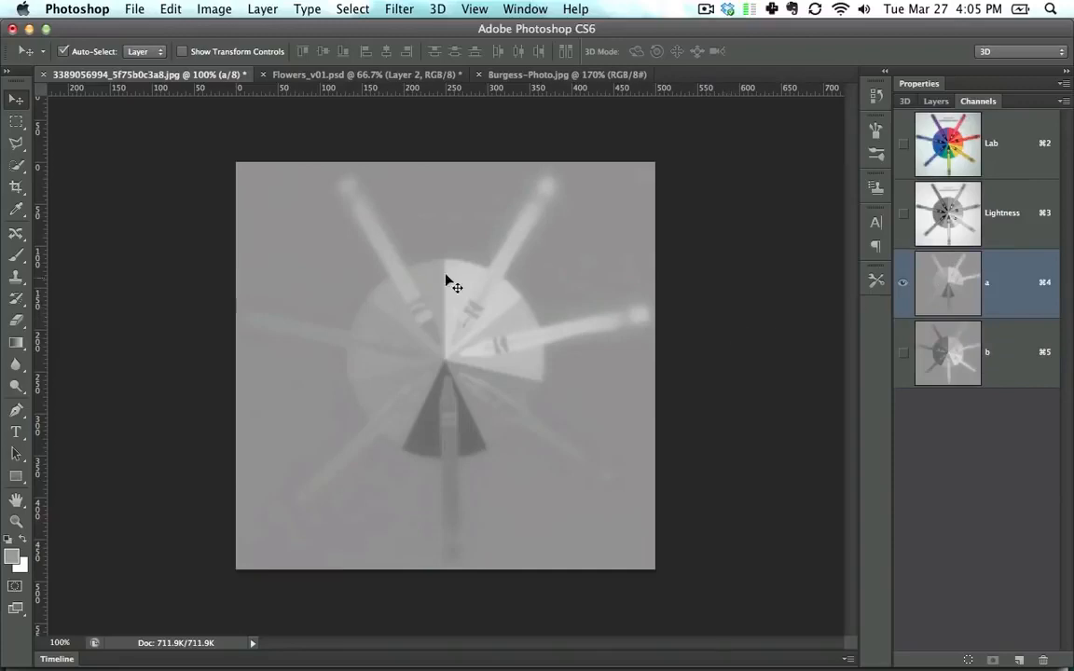
pyautogui.click(908, 372)
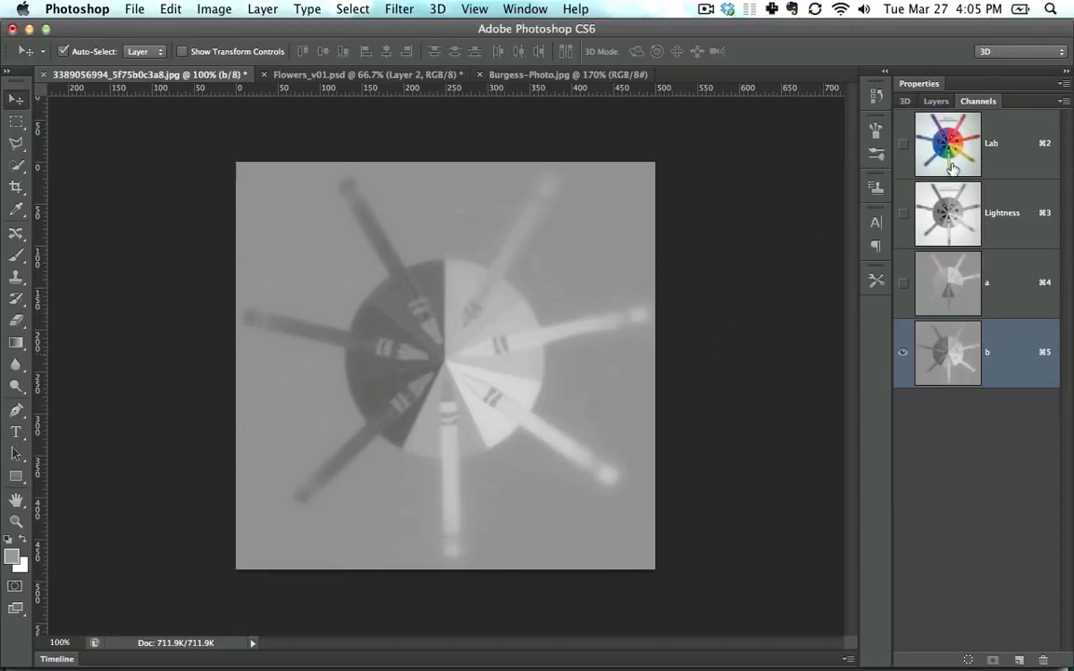
pyautogui.press('super+2')
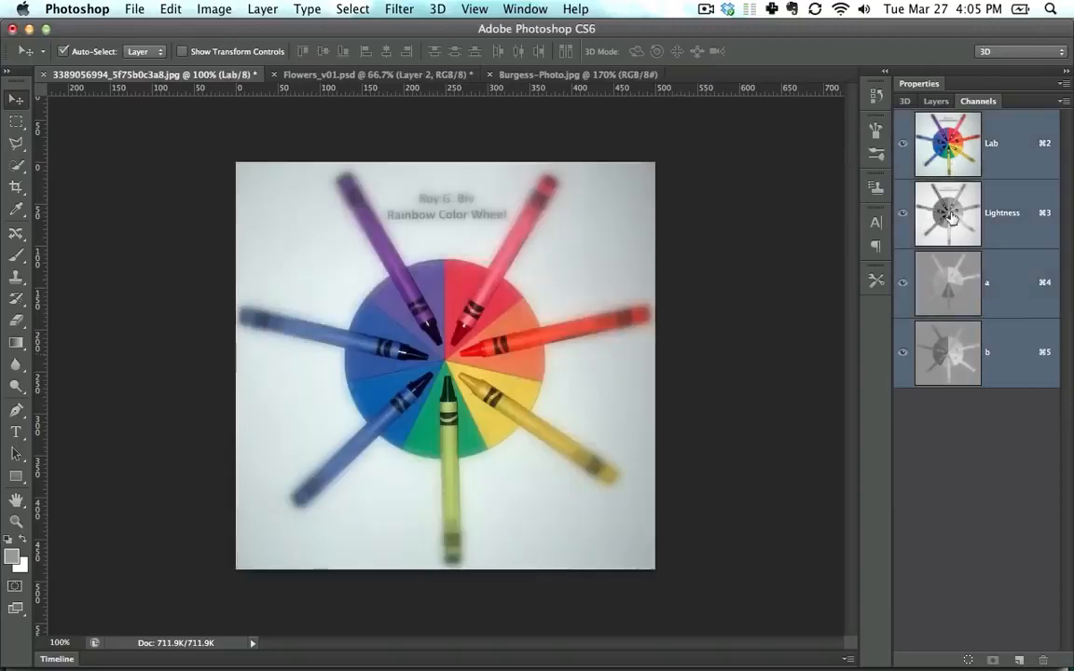
pyautogui.click(950, 216)
pyautogui.press('super+m')
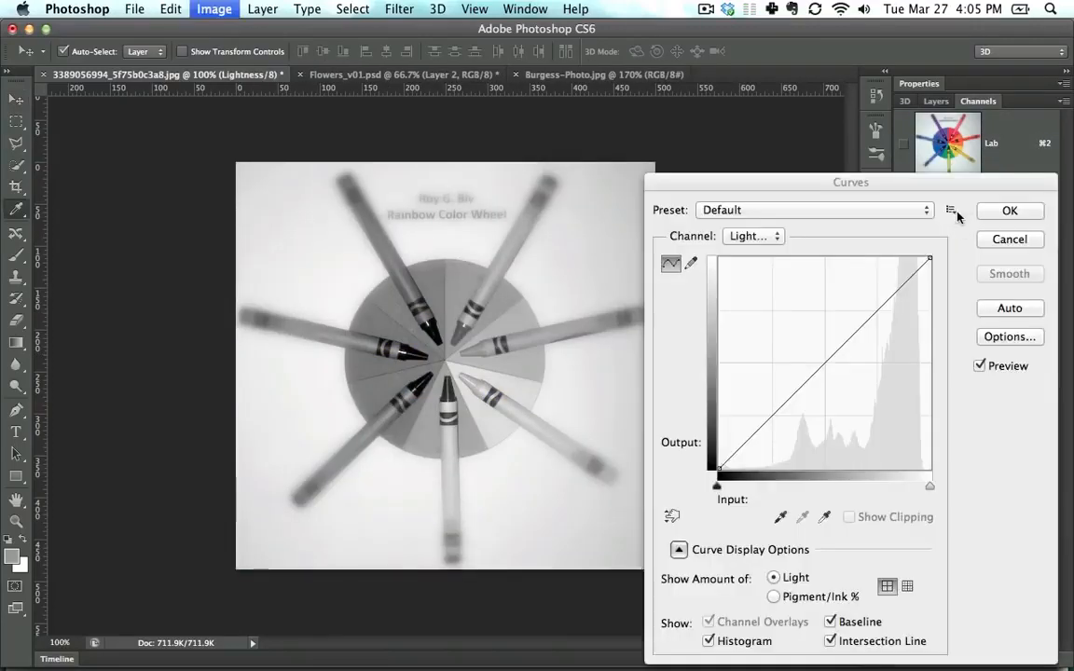
pyautogui.click(1009, 238)
pyautogui.click(954, 163)
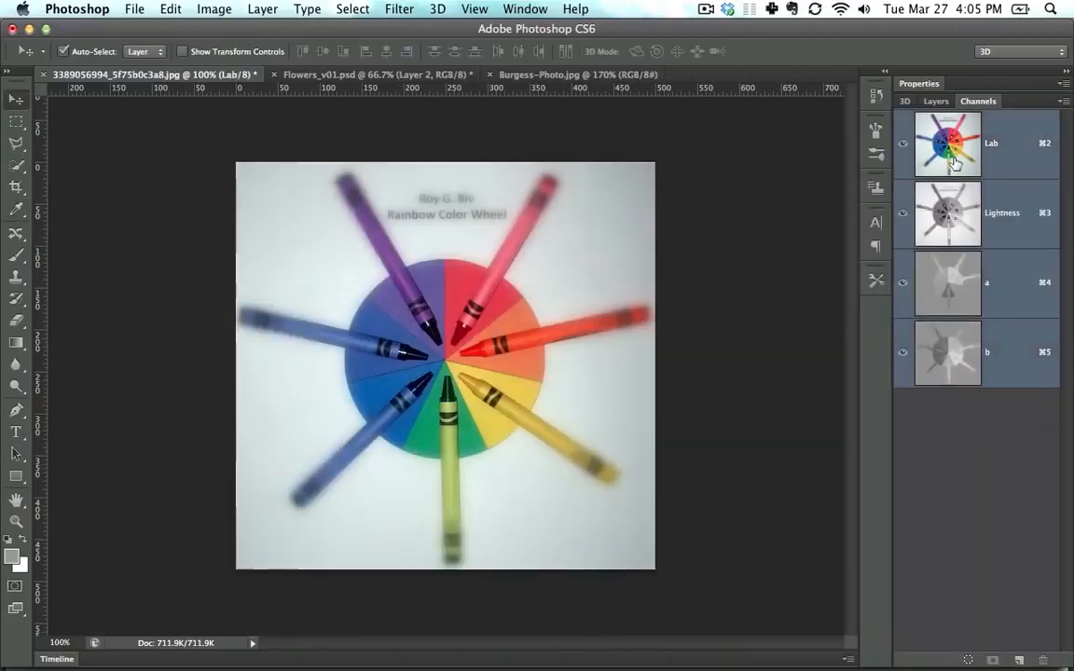
# Step: Try a gentle S-curve on the composite's Lightness channel, with points at input 74, output 79 and input 26, output 22, and cancel Curves
pyautogui.press('super+m')
pyautogui.click(760, 236)
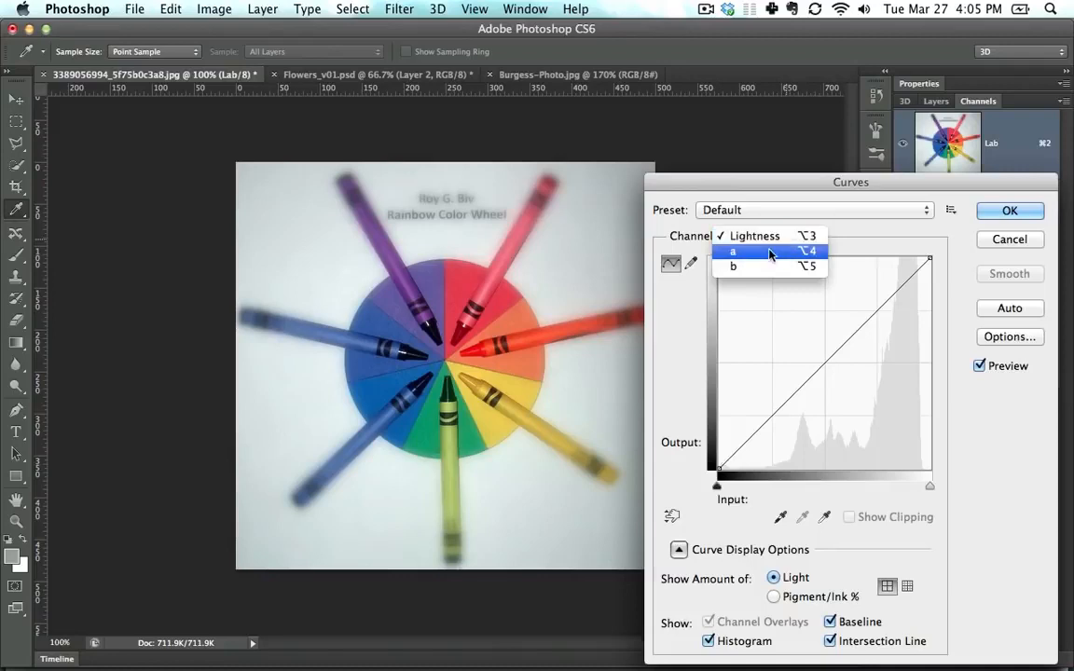
pyautogui.click(781, 242)
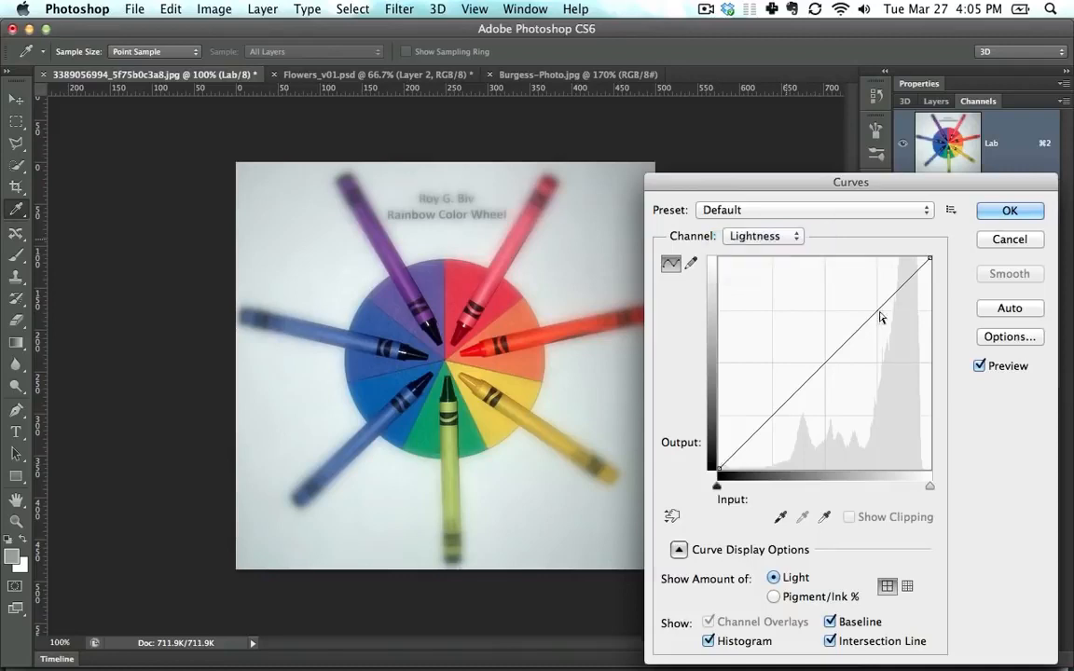
pyautogui.moveTo(877, 313); pyautogui.dragTo(872, 295)
pyautogui.moveTo(776, 395); pyautogui.dragTo(778, 434)
pyautogui.moveTo(871, 296); pyautogui.dragTo(874, 300)
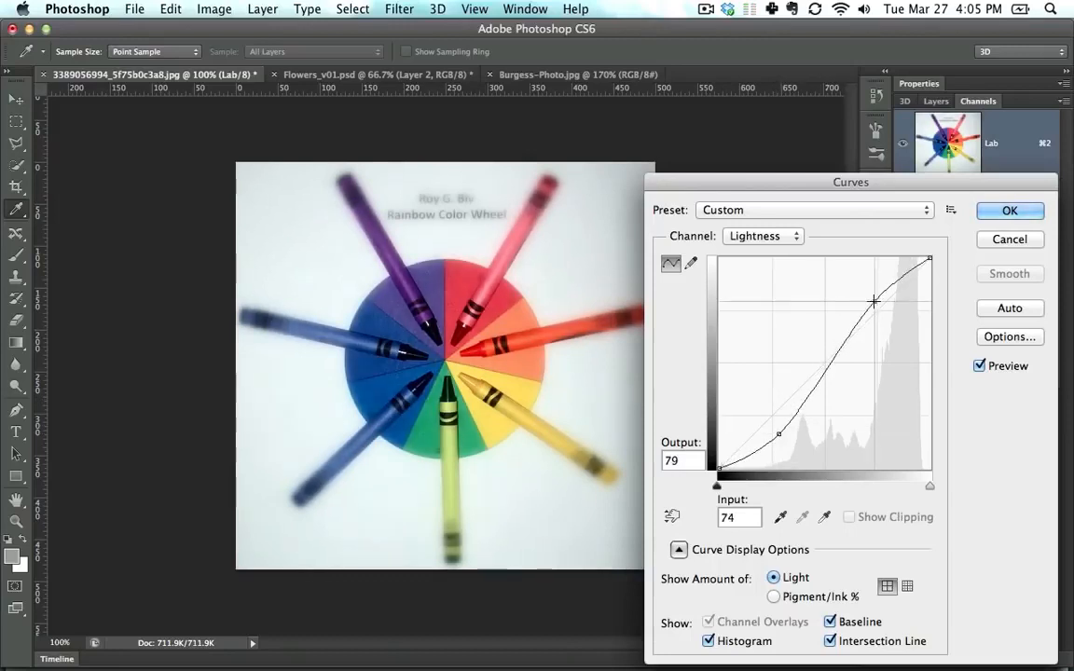
pyautogui.moveTo(779, 434); pyautogui.dragTo(775, 423)
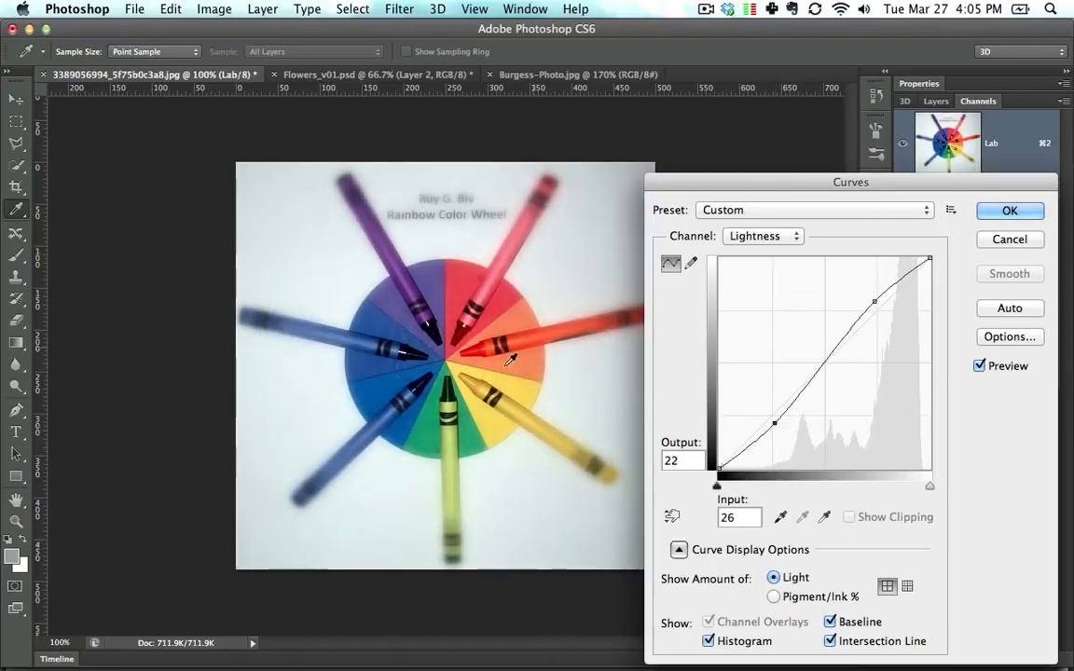
pyautogui.click(1010, 240)
pyautogui.press('v')
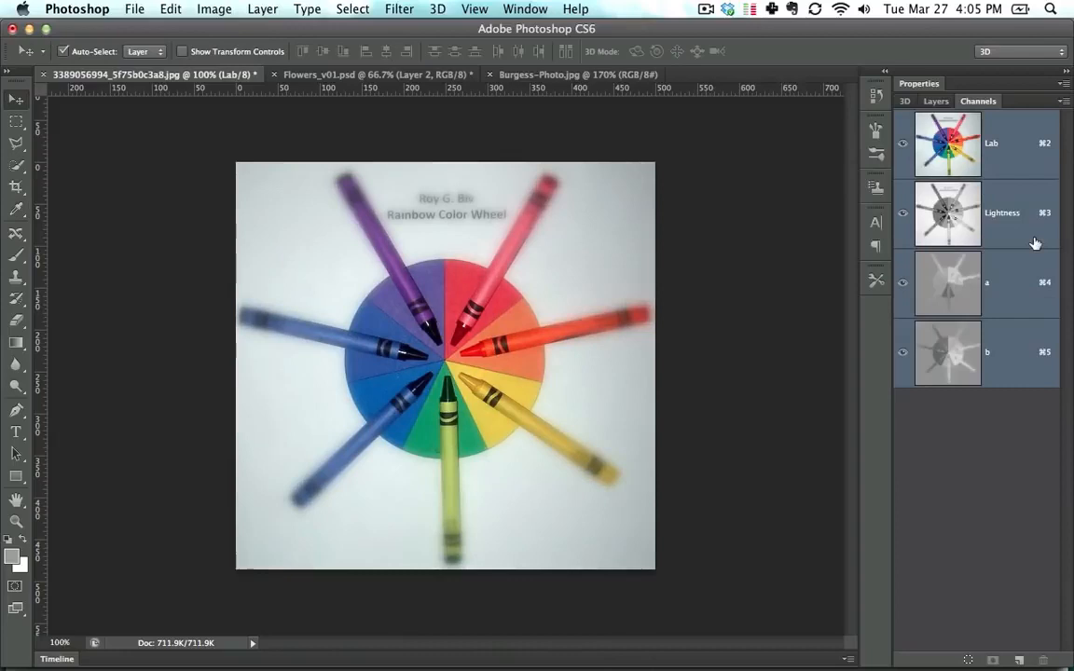
# Step: Undo the crayon image's conversion to Lab Color
pyautogui.press('super+z')
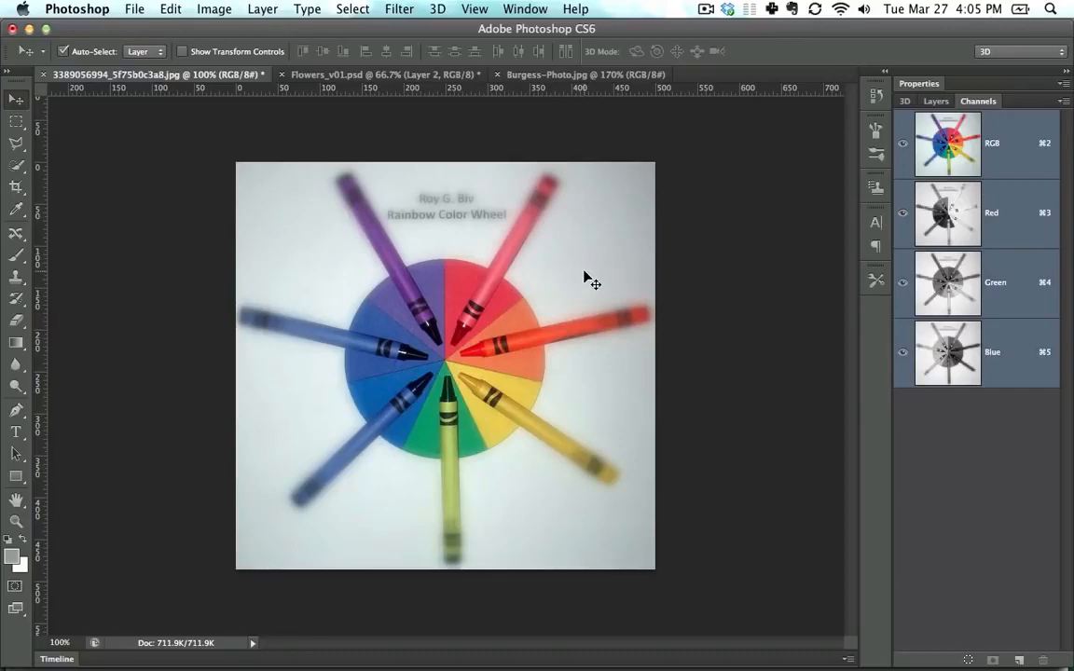
pyautogui.click(214, 9)
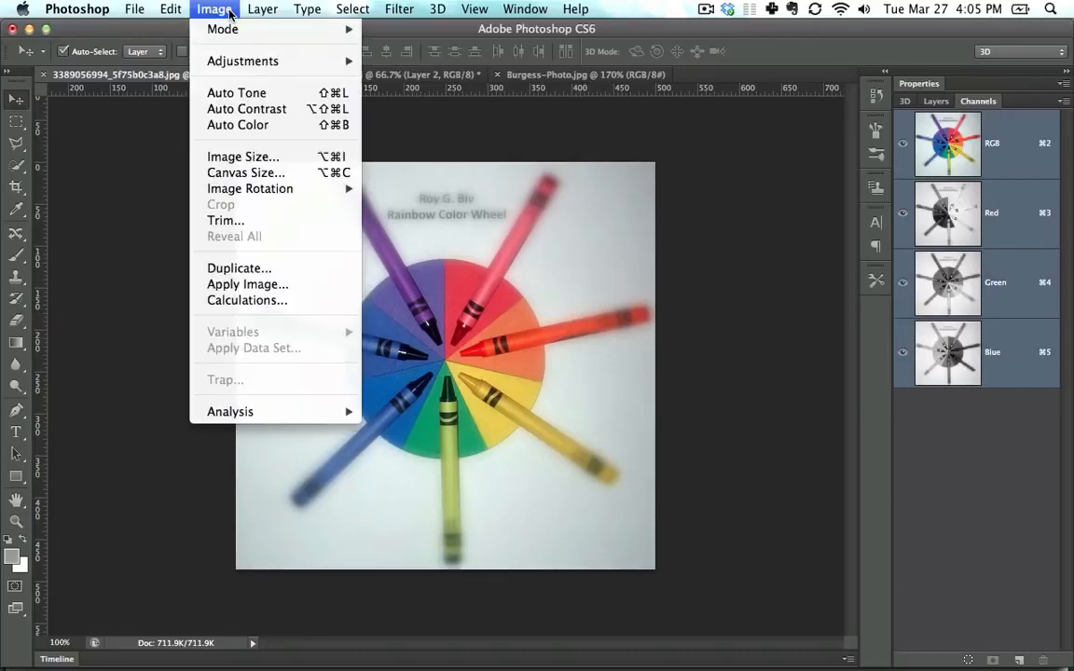
pyautogui.click(229, 13)
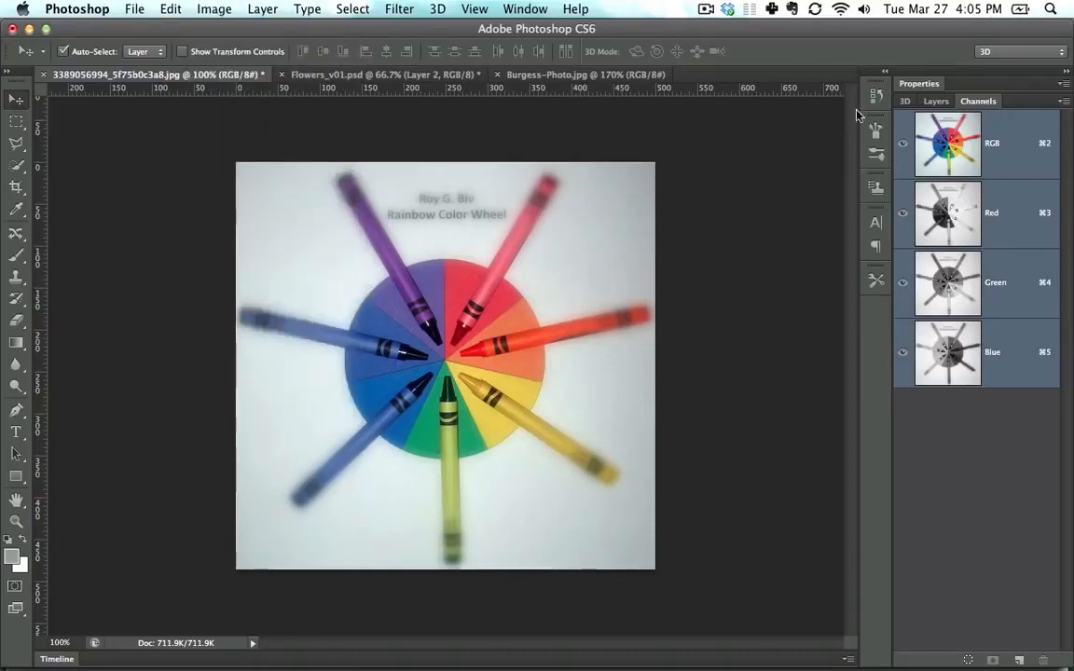
# Step: Add a Black & White adjustment layer above the crayon background and enlarge its settings area to reveal all the colour sliders
pyautogui.click(935, 101)
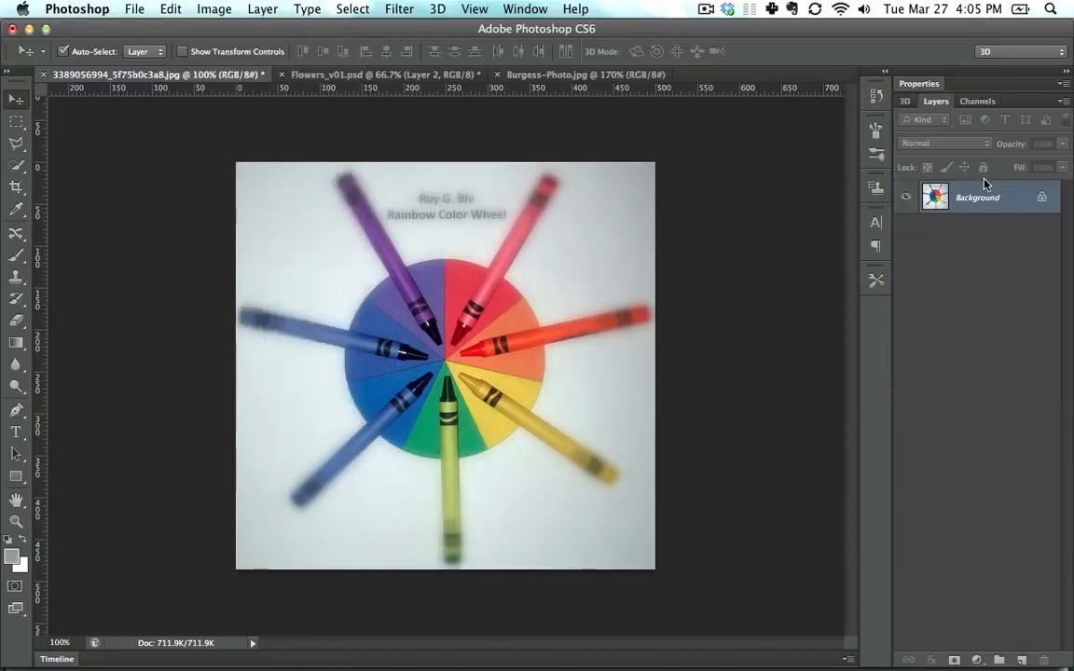
pyautogui.click(977, 660)
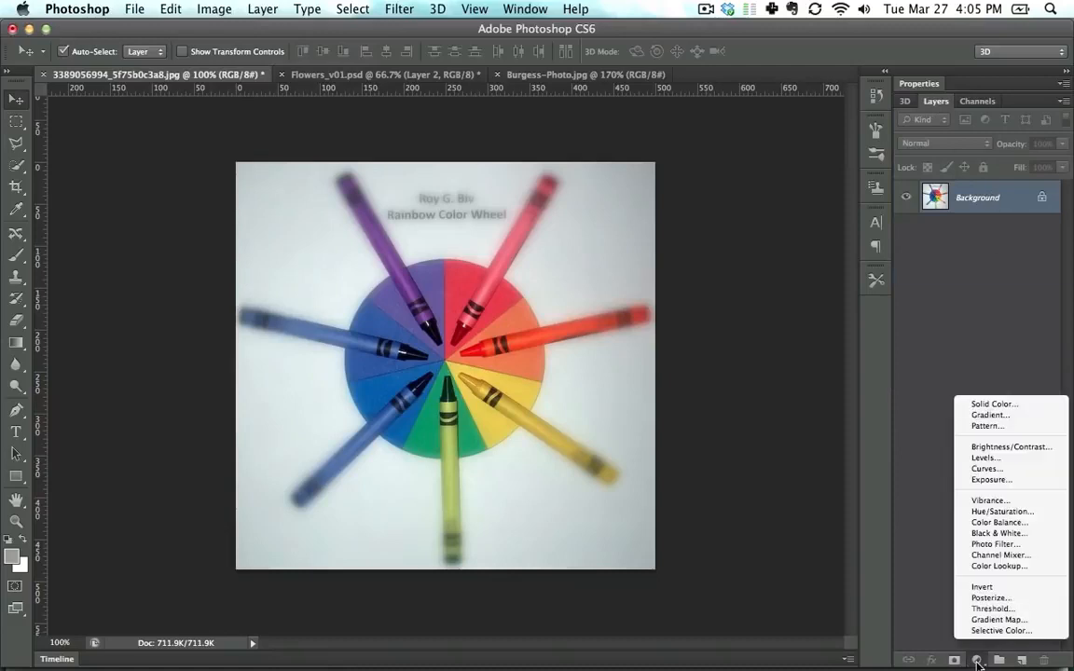
pyautogui.click(1004, 534)
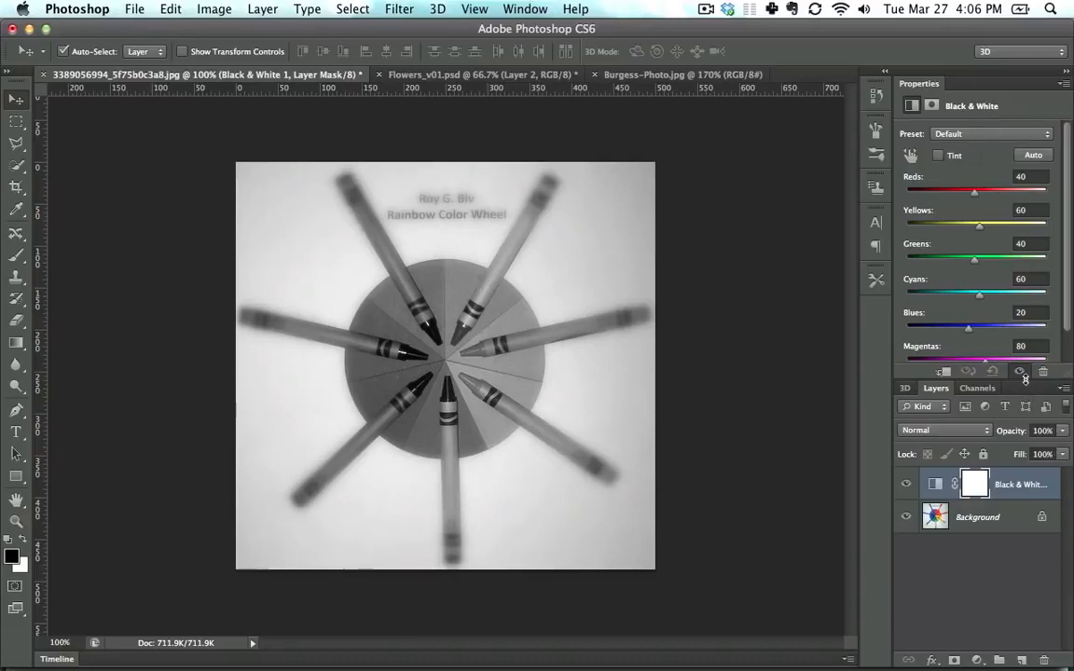
pyautogui.moveTo(1024, 378); pyautogui.dragTo(1023, 398)
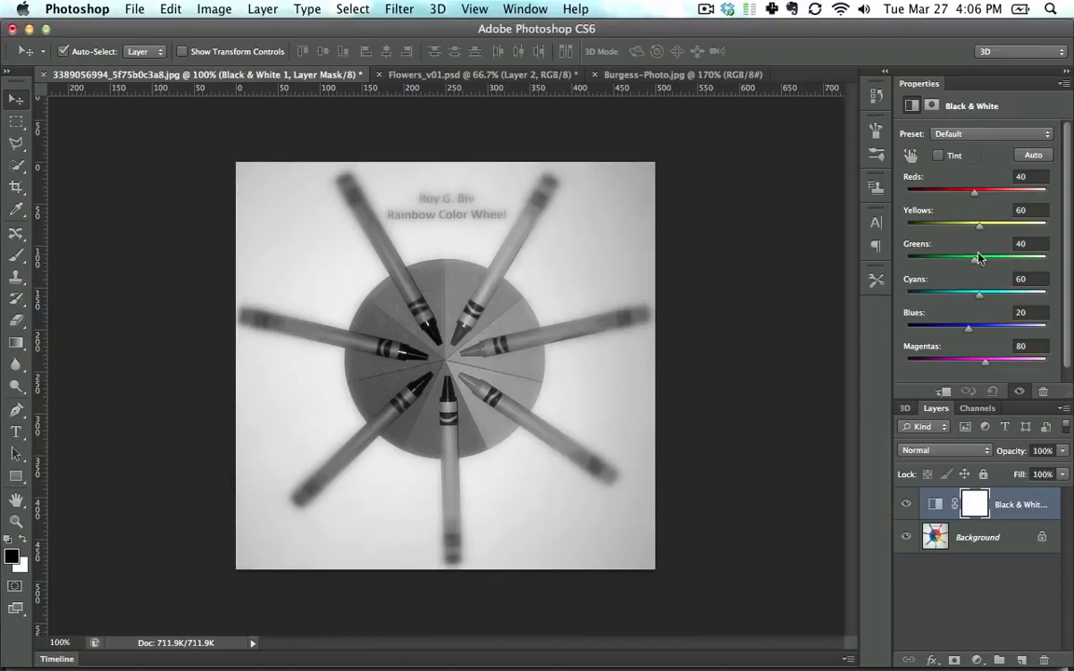
# Step: Set the Black & White layer's Reds to 104, Yellows 44, Greens 172, Cyans 172 and Blues 2, and delete the layer
pyautogui.moveTo(975, 192); pyautogui.dragTo(1011, 295)
pyautogui.moveTo(975, 329); pyautogui.dragTo(969, 299)
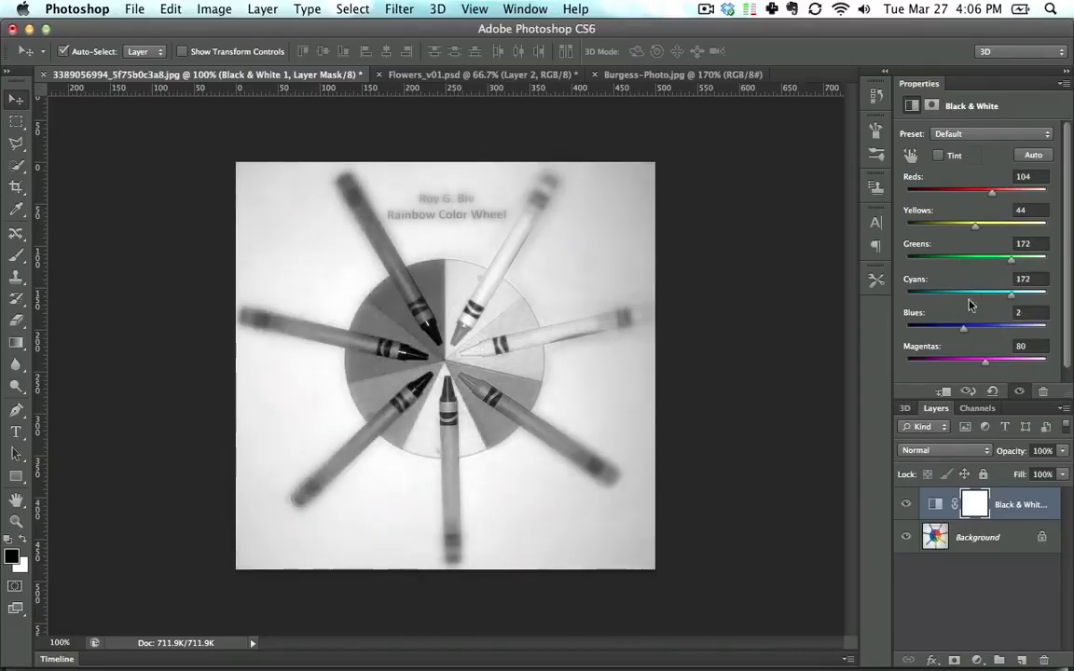
pyautogui.click(1004, 505)
pyautogui.press('BackSpace')
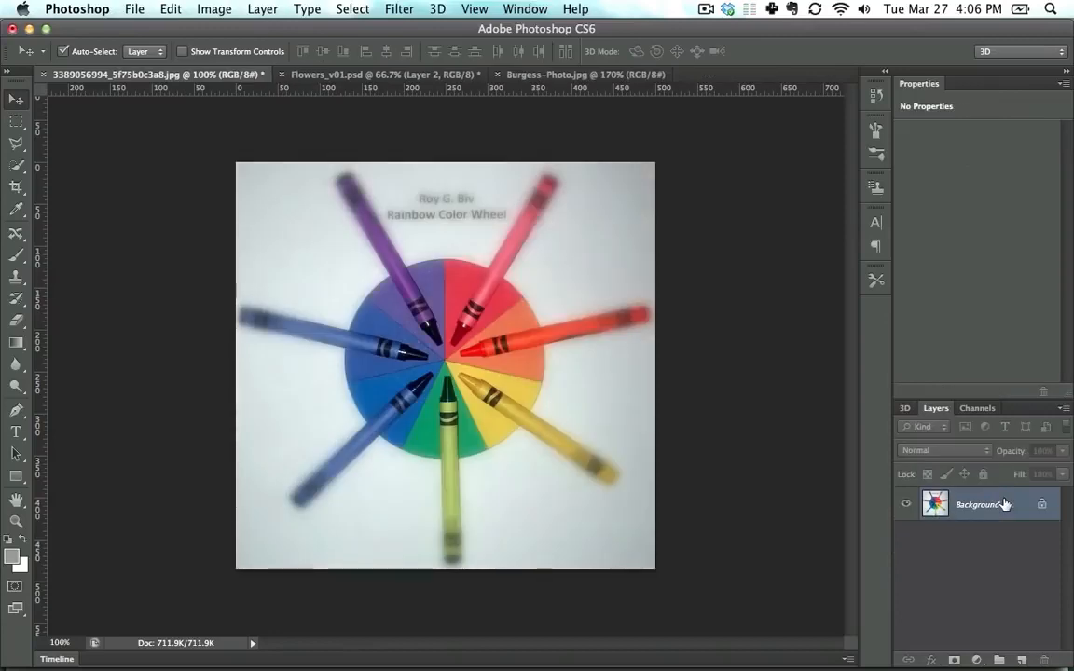
# Step: Select the whole canvas in the crayon image's Red channel and copy it
pyautogui.press('super+a')
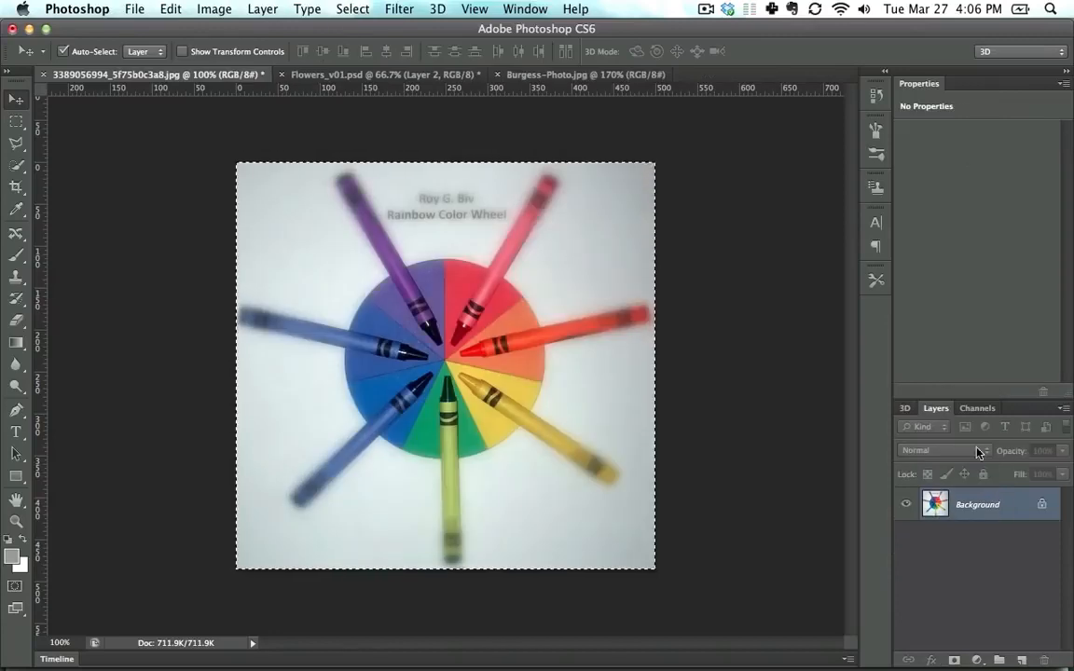
pyautogui.click(977, 409)
pyautogui.click(1021, 511)
pyautogui.press('super+a')
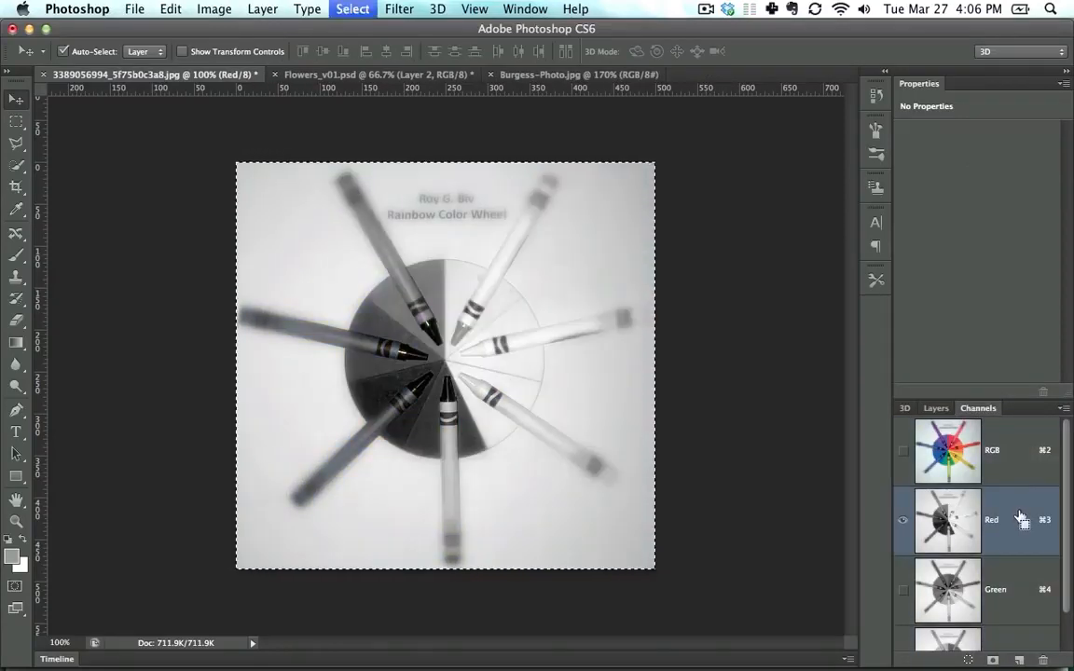
pyautogui.press('super+c')
pyautogui.scroll(-1, 1020, 520)
pyautogui.scroll(1, 1016, 494)
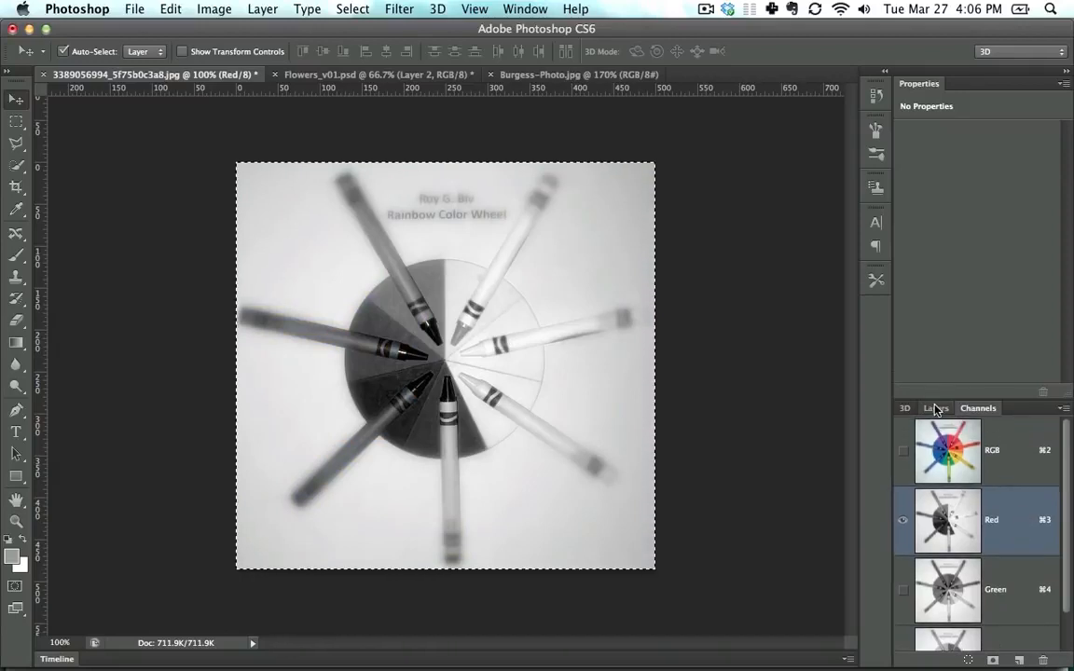
# Step: Float the layer list separately beside the channel list, and paste the copied Red channel into the composite as a new layer
pyautogui.moveTo(935, 408); pyautogui.dragTo(101, 212)
pyautogui.press('super+v')
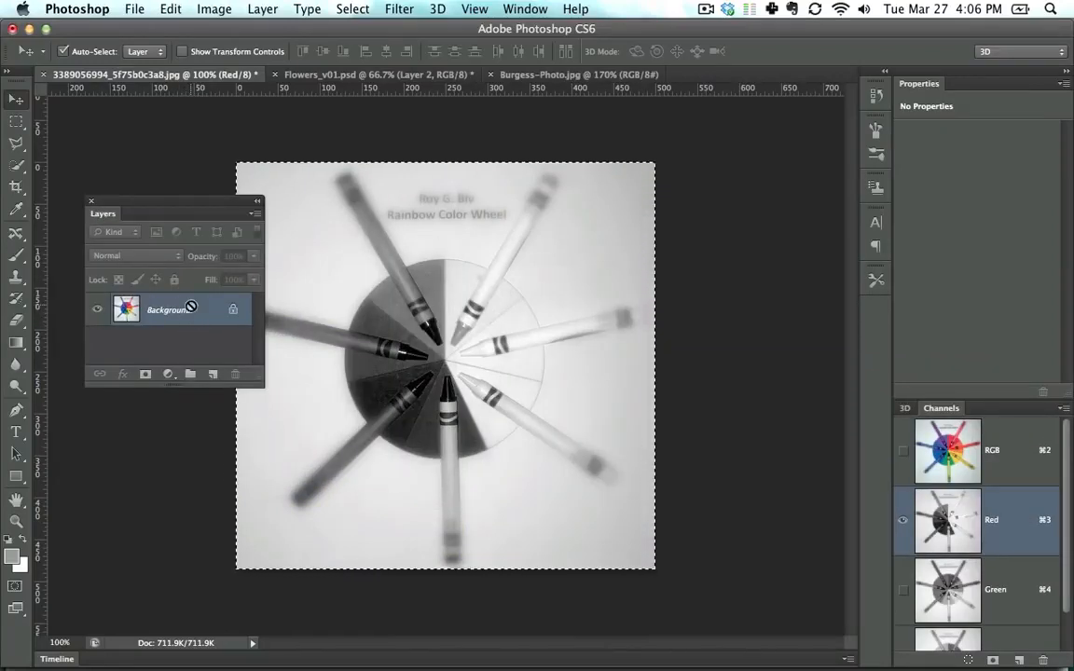
pyautogui.click(977, 462)
pyautogui.press('super+v')
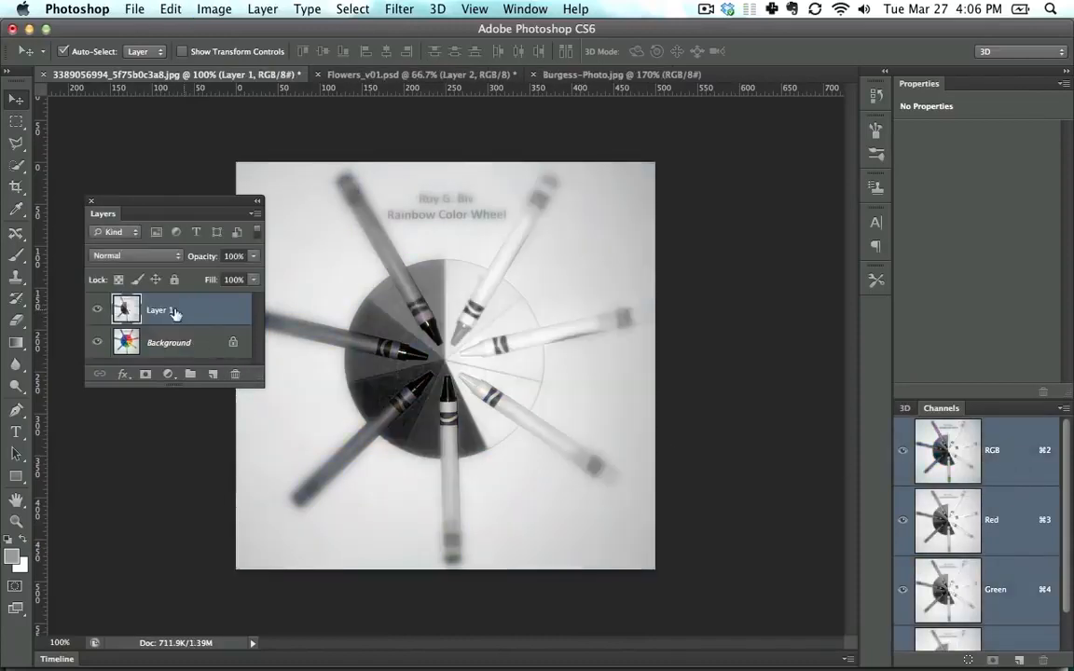
# Step: Check the pasted layer's red channel, return to the composite, and rename the layer "Red"
pyautogui.click(1004, 524)
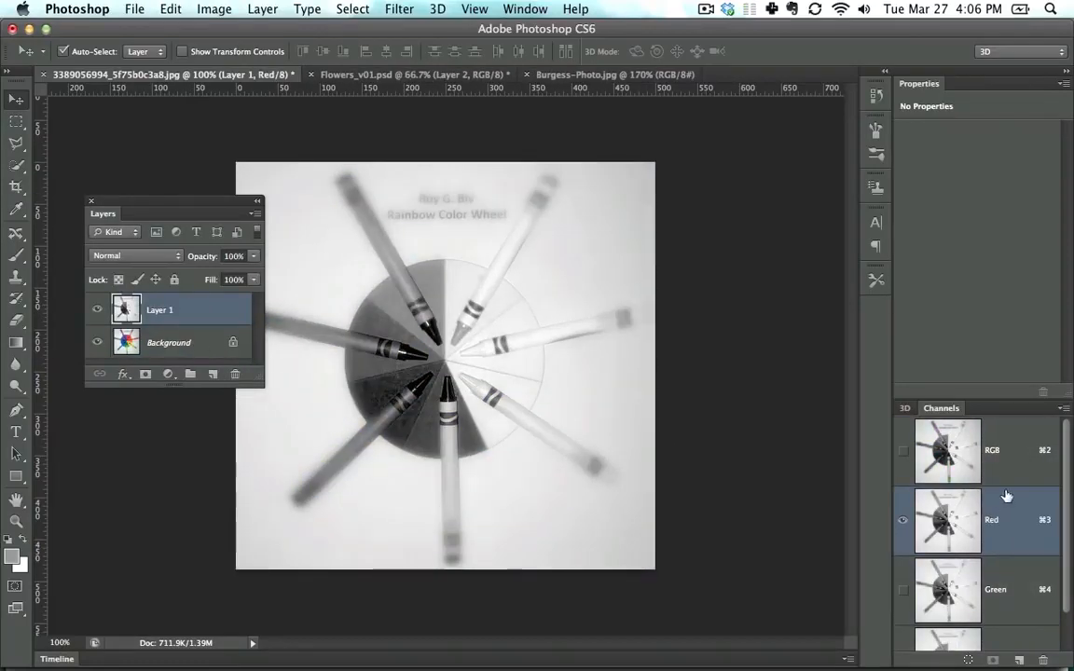
pyautogui.click(1008, 455)
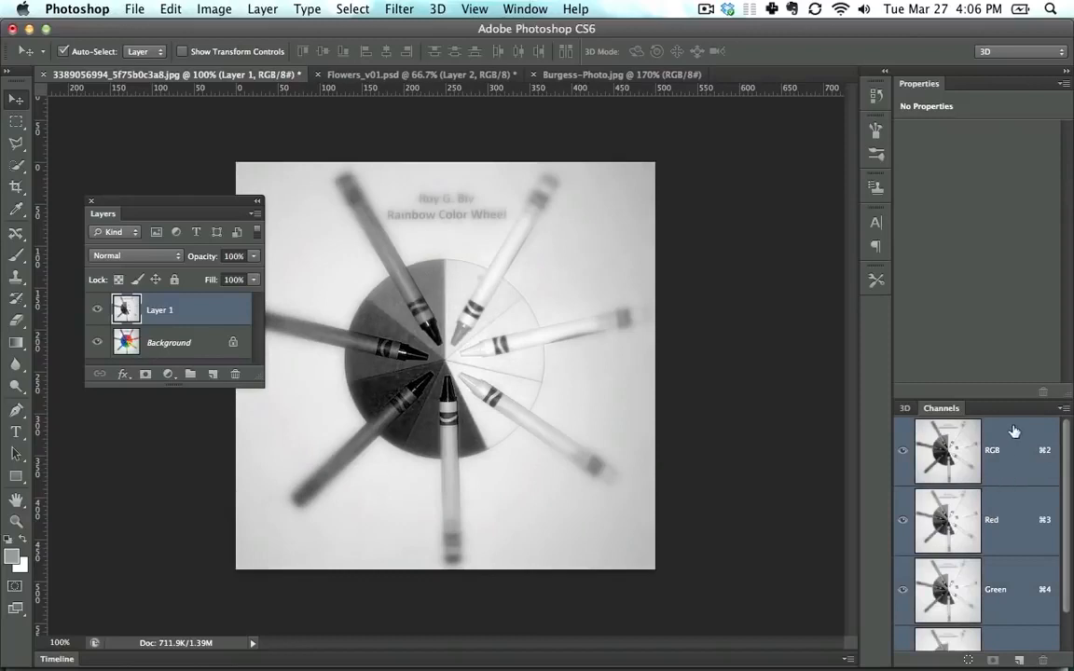
pyautogui.doubleClick(161, 309)
pyautogui.write('Red')
pyautogui.press('Return')
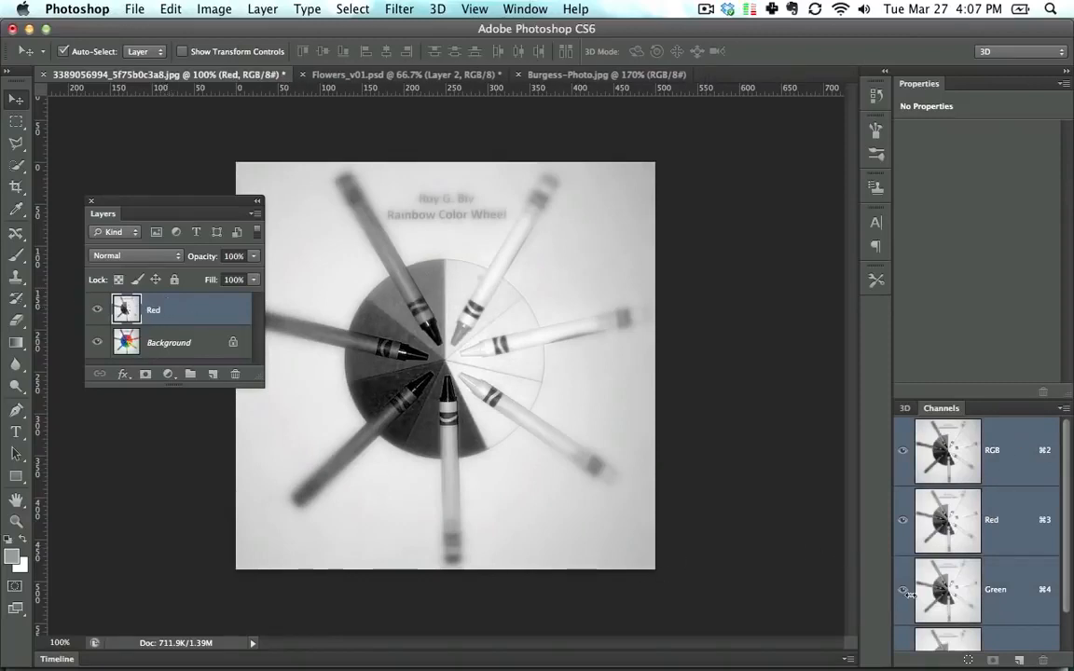
# Step: Copy the whole Green channel, paste it into the composite as a new layer above Red, and name that layer "Green"
pyautogui.click(984, 587)
pyautogui.press('super+a')
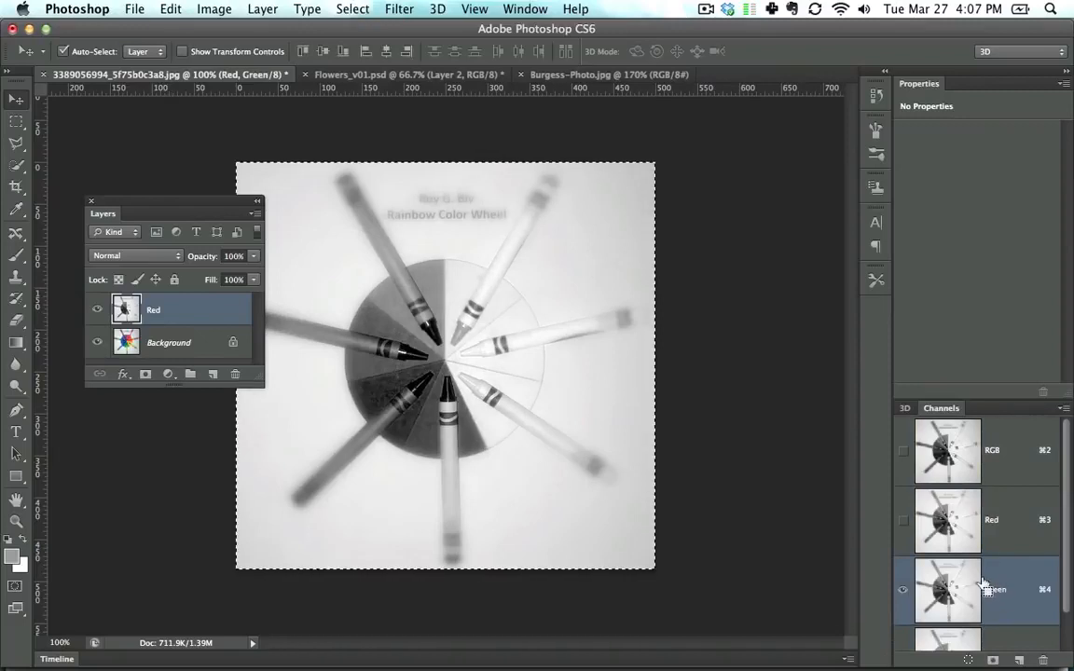
pyautogui.click(1005, 453)
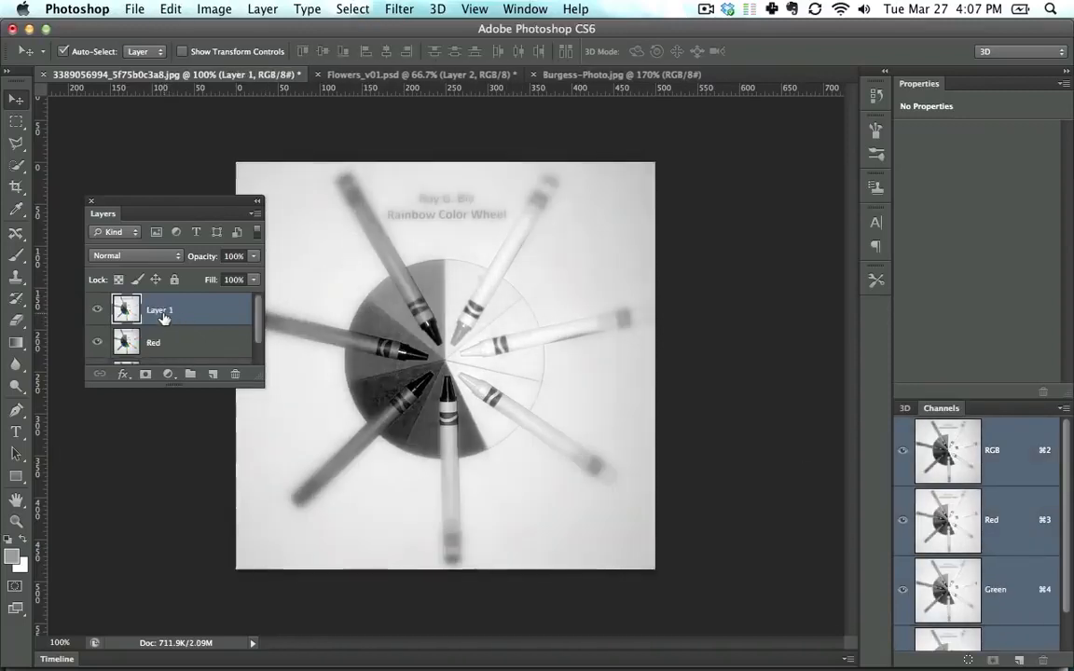
pyautogui.doubleClick(160, 310)
pyautogui.write('C')
pyautogui.press('Return')
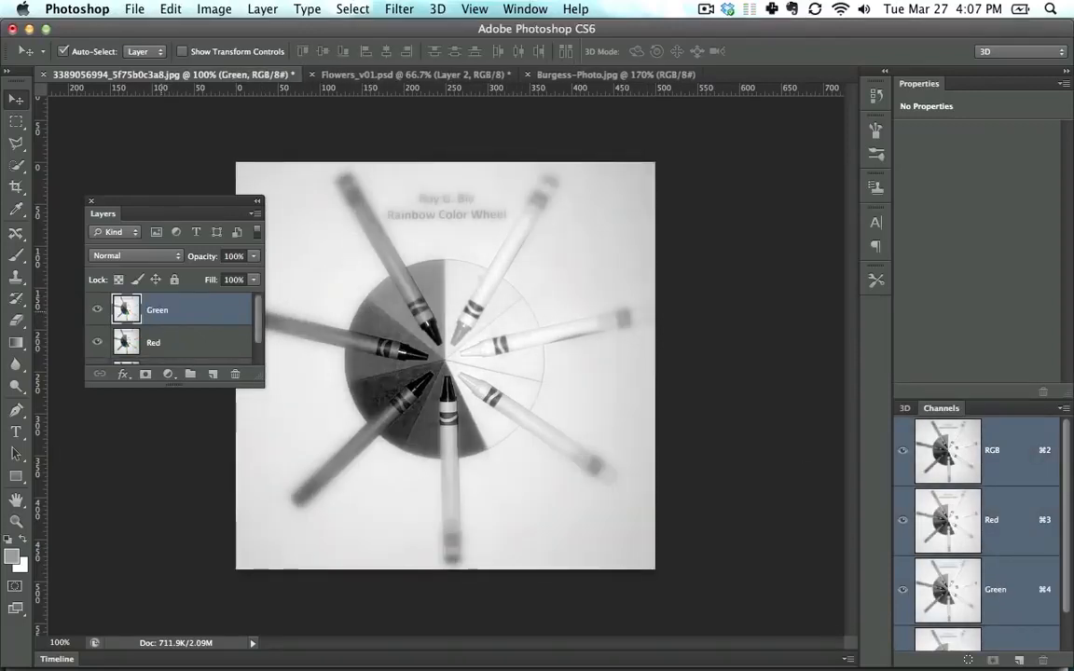
# Step: Copy the whole Blue channel, paste it into the composite as a new layer above Green, and name that layer "Blue"
pyautogui.scroll(-3, 988, 560)
pyautogui.click(1037, 617)
pyautogui.press('super+a')
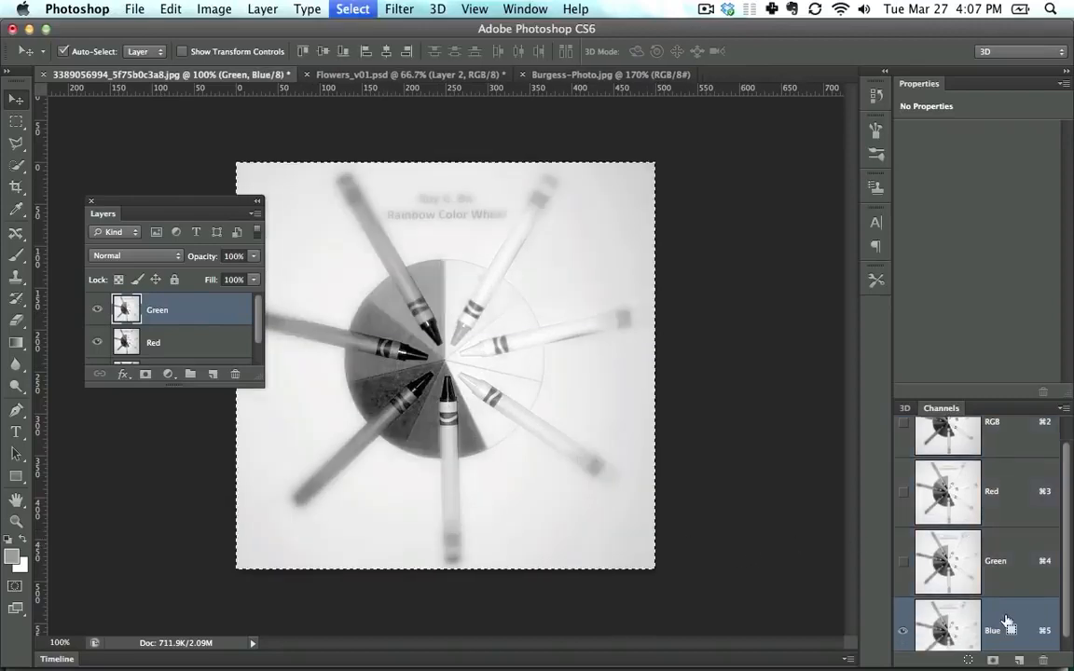
pyautogui.click(1013, 451)
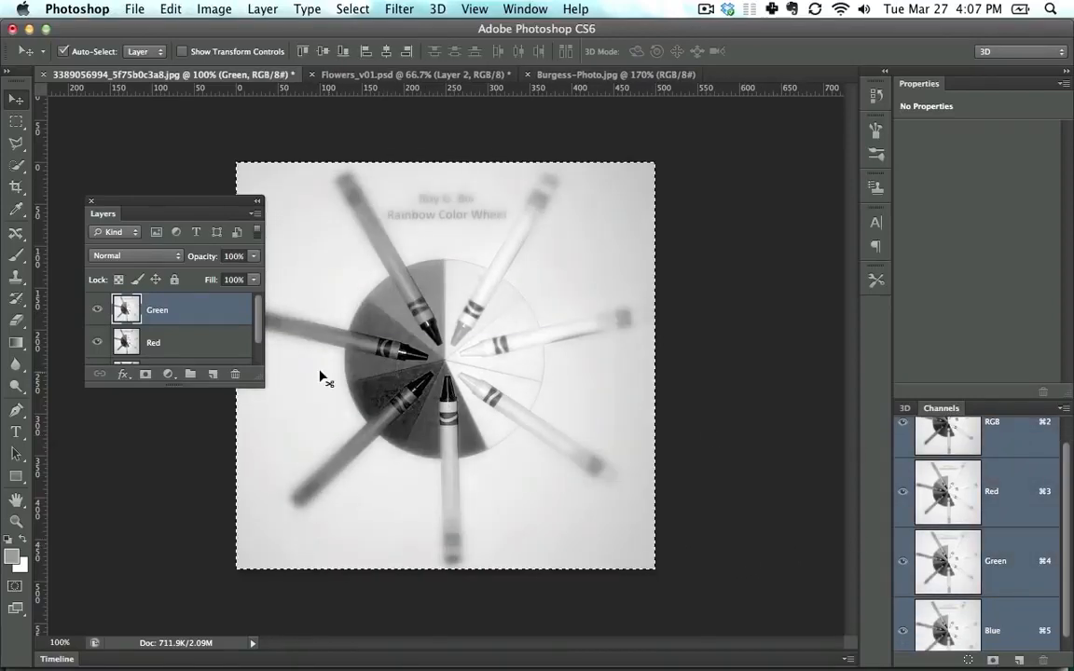
pyautogui.press('super+v')
pyautogui.doubleClick(157, 311)
pyautogui.write('B')
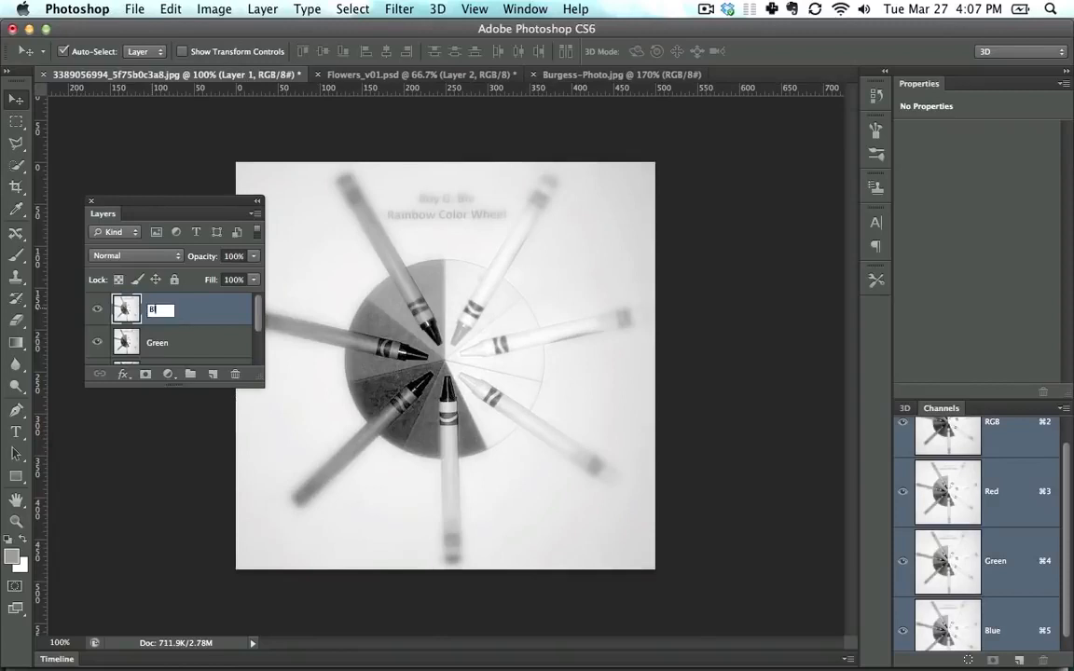
pyautogui.write('lue')
pyautogui.press('Return')
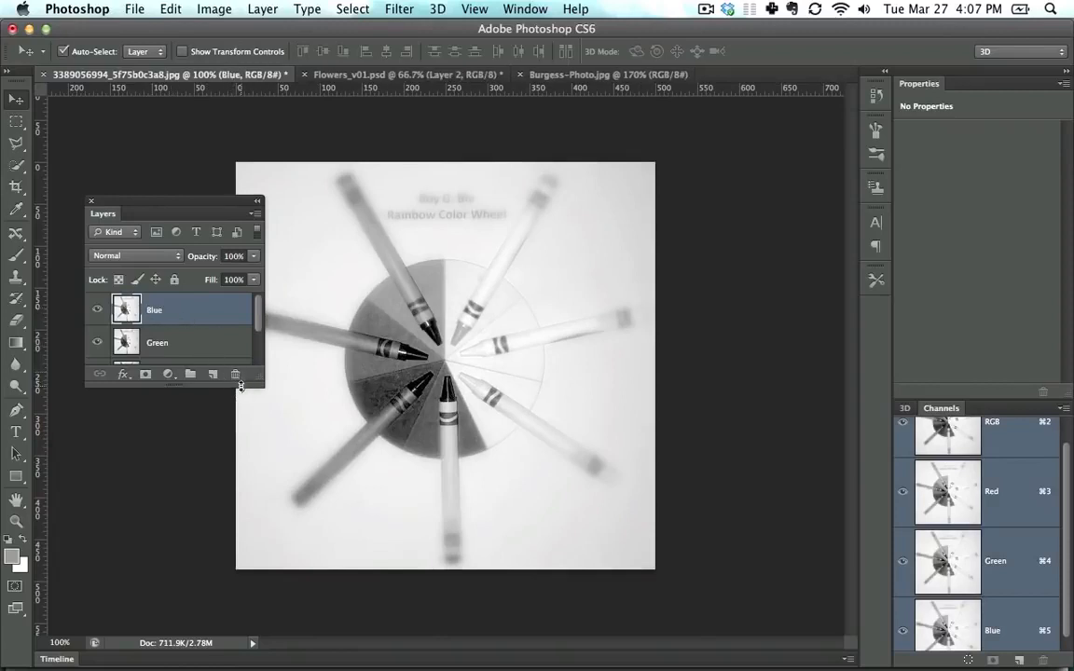
# Step: Enlarge the layer list, and lower the opacity of the Blue layer, the Green layer to 29% and the Red layer to 32%
pyautogui.moveTo(238, 383); pyautogui.dragTo(228, 520)
pyautogui.moveTo(198, 201); pyautogui.dragTo(148, 175)
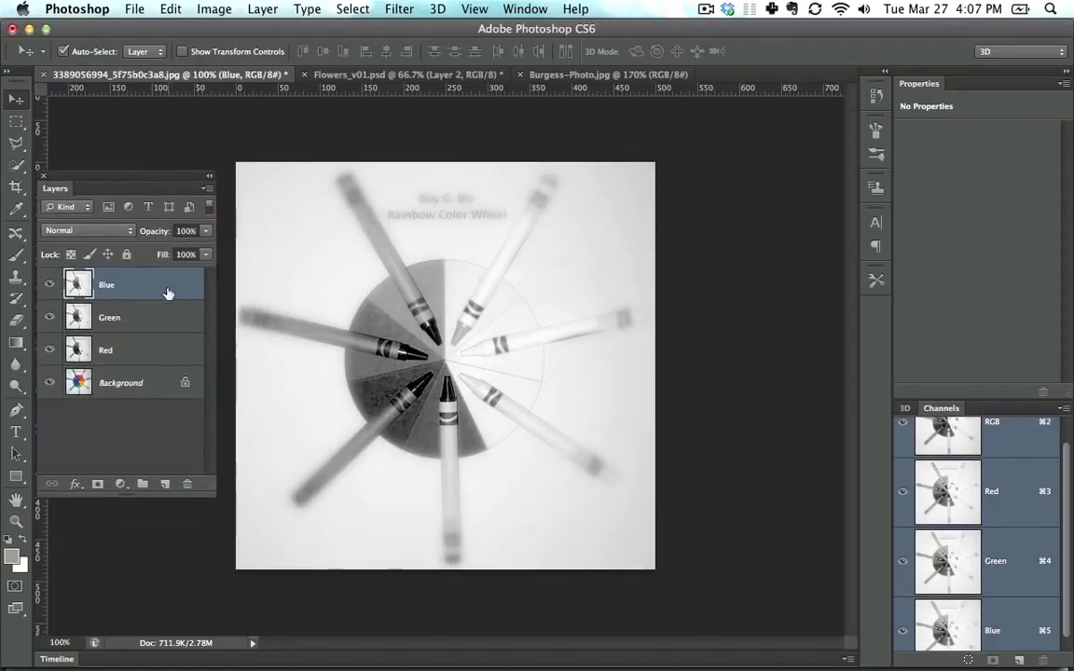
pyautogui.moveTo(205, 234); pyautogui.dragTo(151, 247)
pyautogui.click(152, 317)
pyautogui.click(142, 350)
pyautogui.click(206, 232)
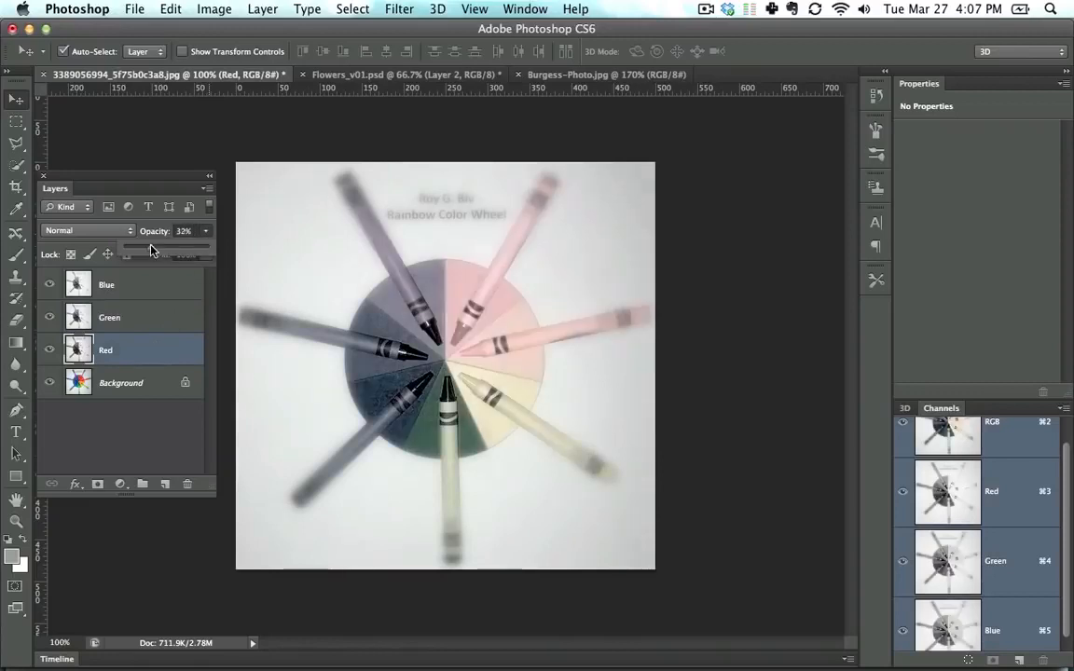
# Step: Hide the Background and add a new layer beneath Red, filled with the gray foreground colour
pyautogui.click(50, 383)
pyautogui.press('super+shift+n')
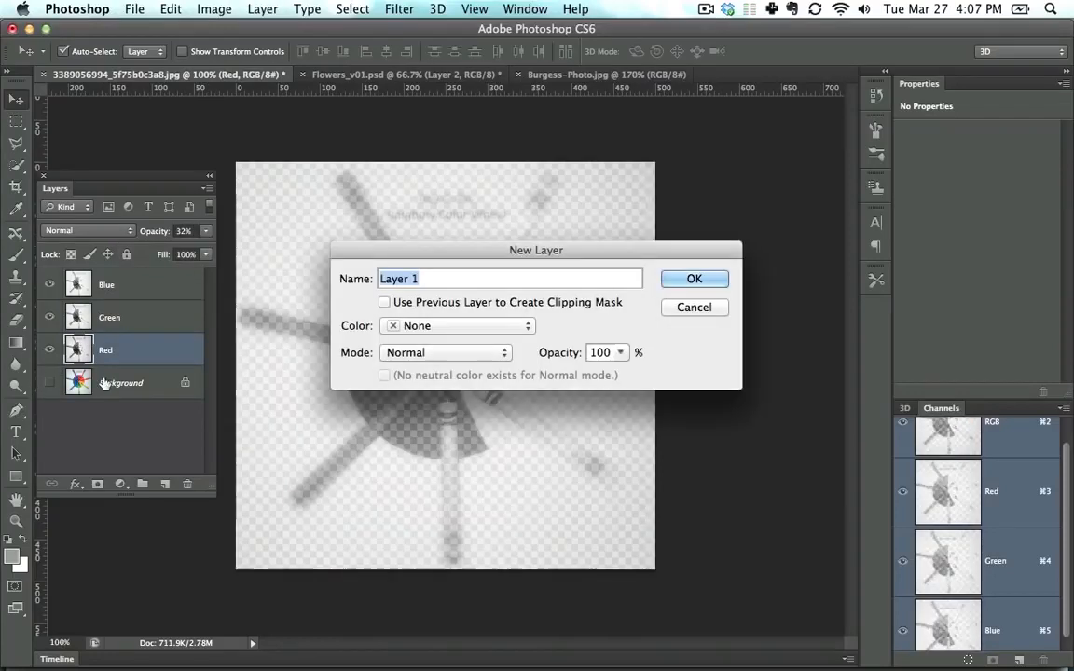
pyautogui.press('Return')
pyautogui.moveTo(163, 350); pyautogui.dragTo(175, 398)
pyautogui.hotkey('alt', 'BackSpace')
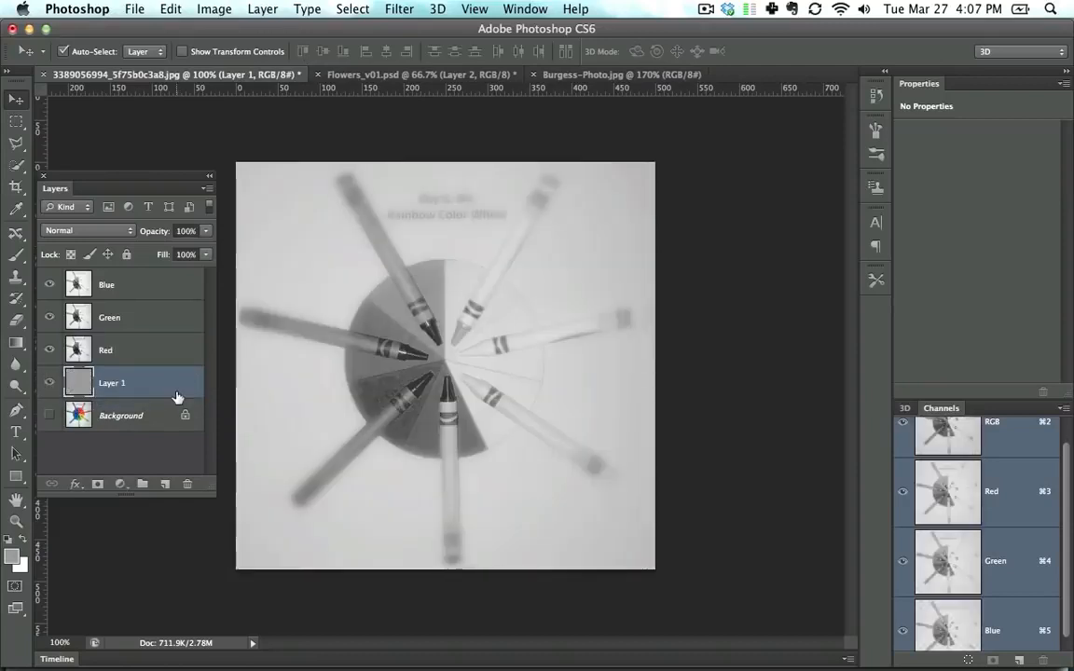
# Step: Set the foreground colour's Lab lightness to 50 and refill the gray layer with it
pyautogui.click(20, 562)
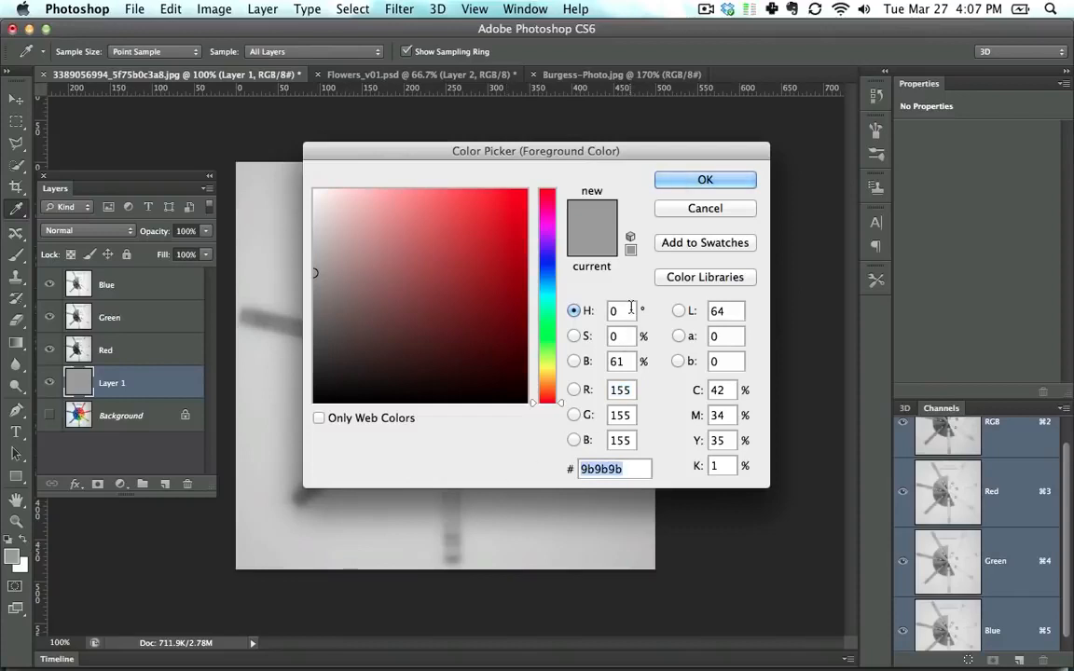
pyautogui.click(733, 317)
pyautogui.write('50')
pyautogui.press('Tab')
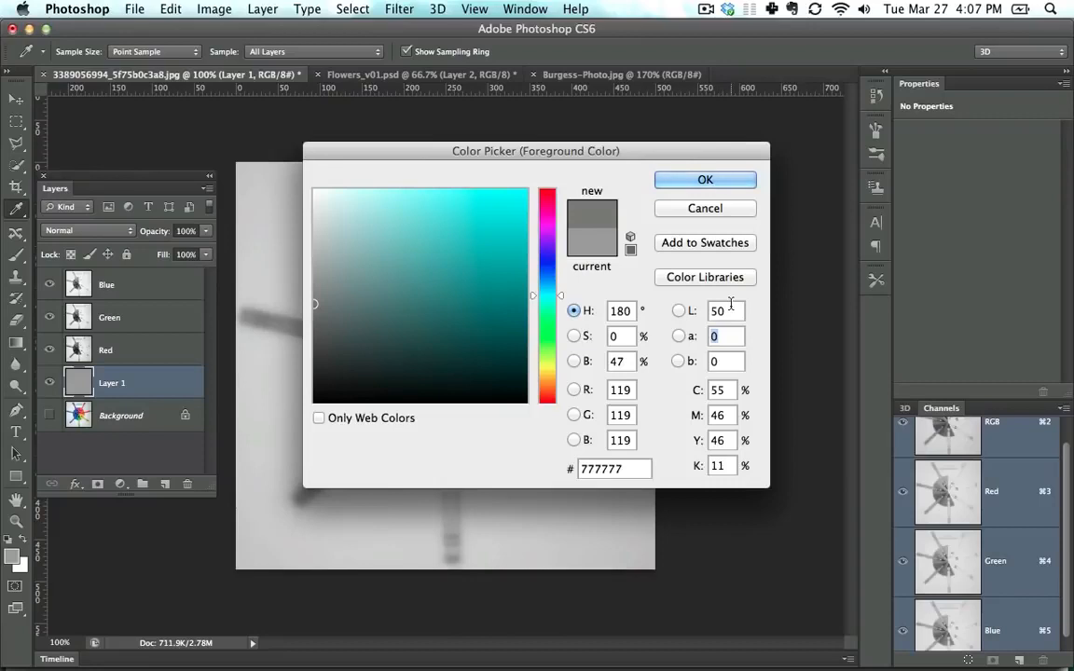
pyautogui.click(718, 182)
pyautogui.press('v')
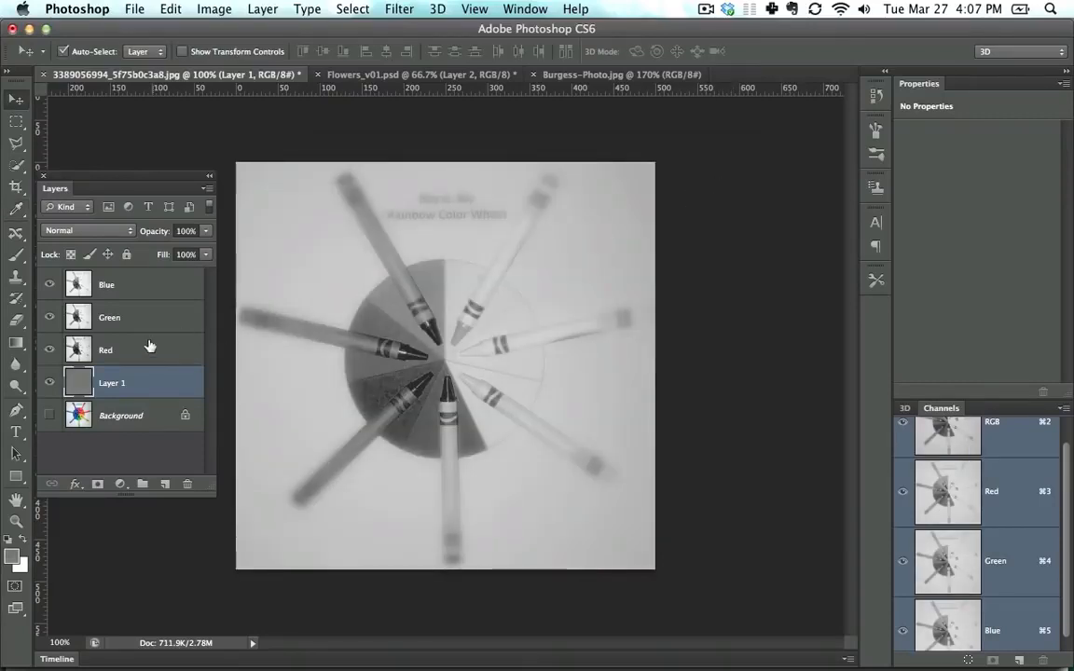
# Step: Raise the Red layer's opacity to about 66% and the Green layer's opacity to about 76%
pyautogui.click(140, 355)
pyautogui.click(205, 230)
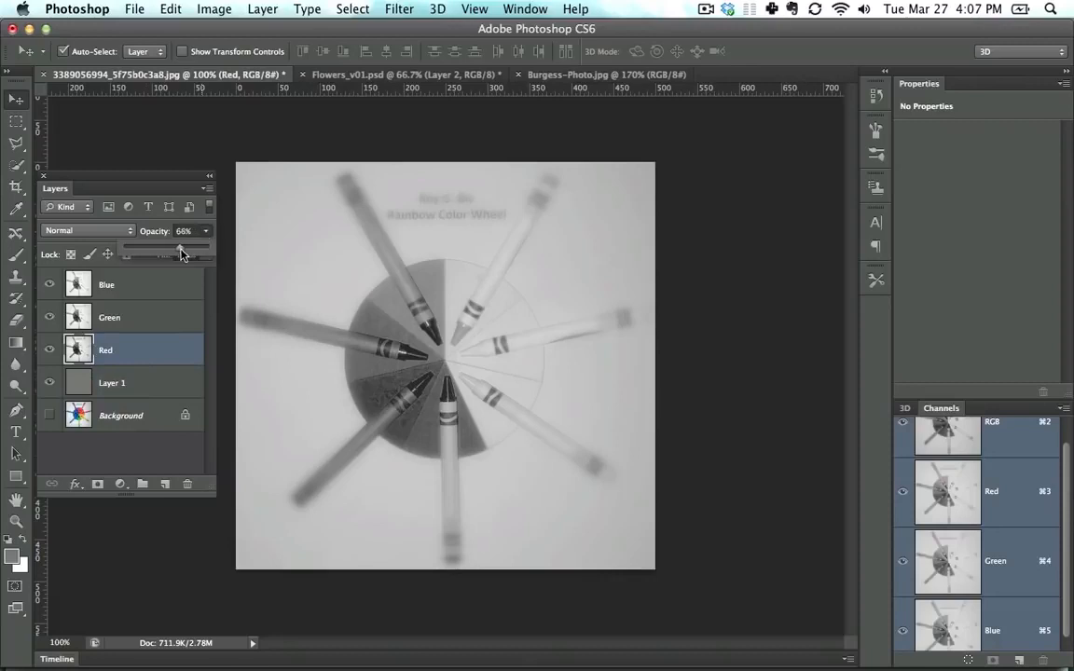
pyautogui.moveTo(182, 254); pyautogui.dragTo(185, 254)
pyautogui.click(140, 317)
pyautogui.click(205, 230)
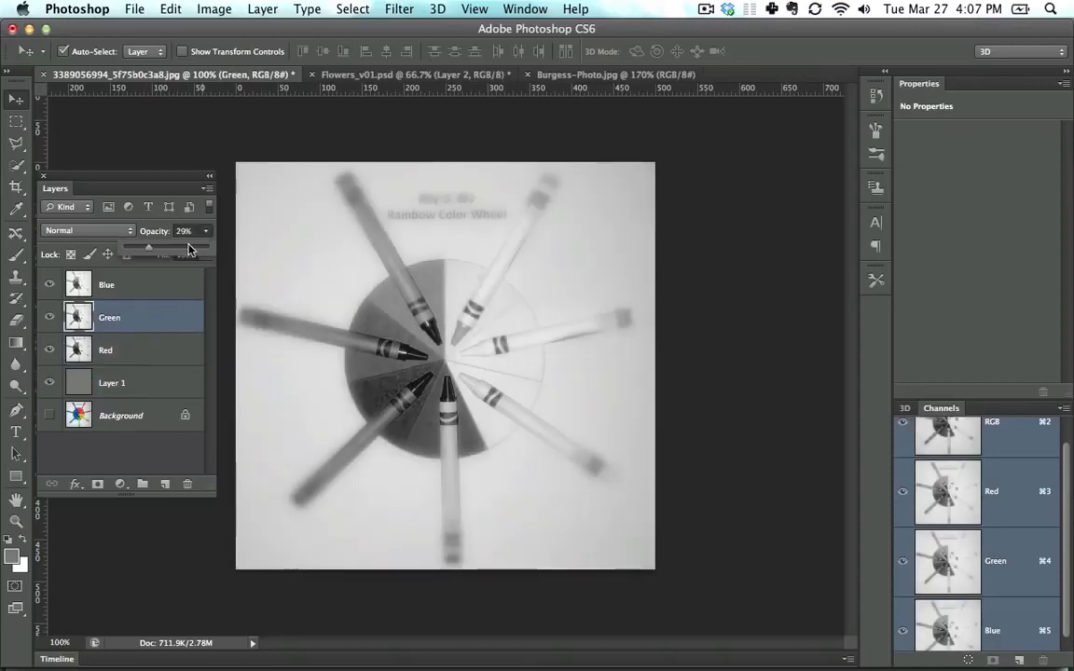
pyautogui.click(185, 251)
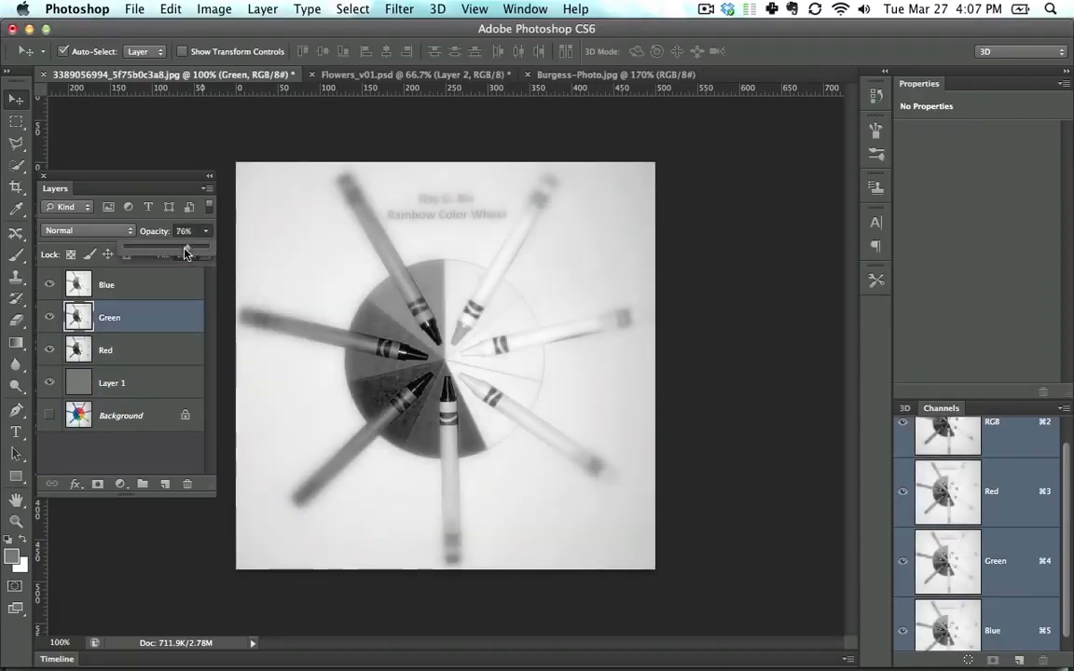
pyautogui.moveTo(184, 250); pyautogui.dragTo(180, 250)
# Step: Set the Blue layer's opacity to about 79% and fine-tune its blend with the layers below
pyautogui.click(179, 291)
pyautogui.click(208, 232)
pyautogui.click(183, 248)
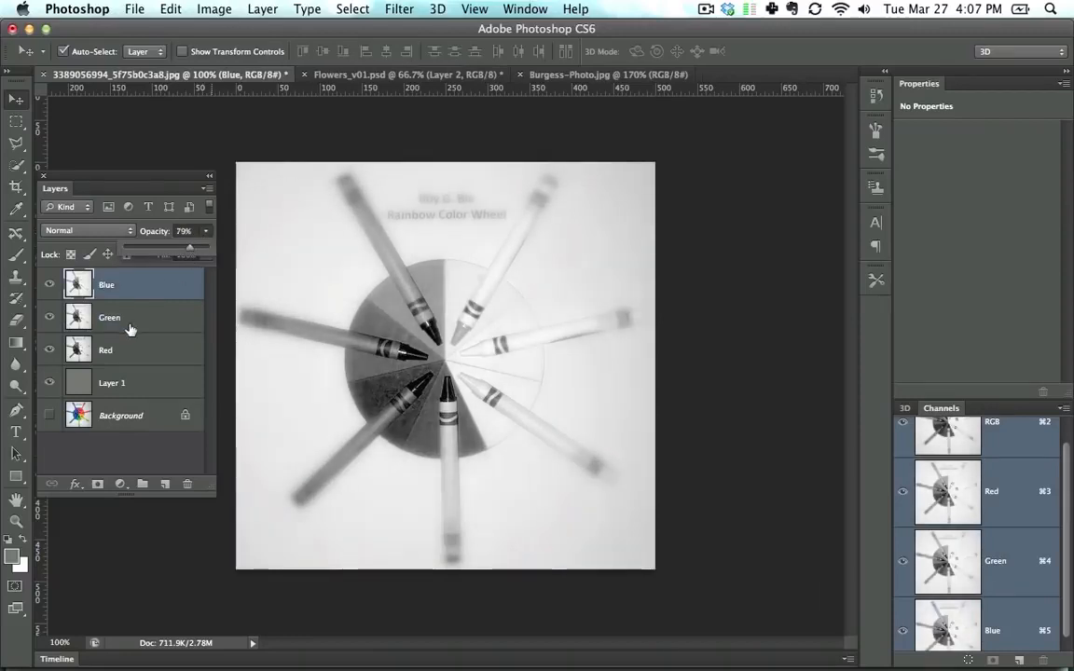
pyautogui.click(132, 322)
pyautogui.click(186, 285)
pyautogui.click(206, 232)
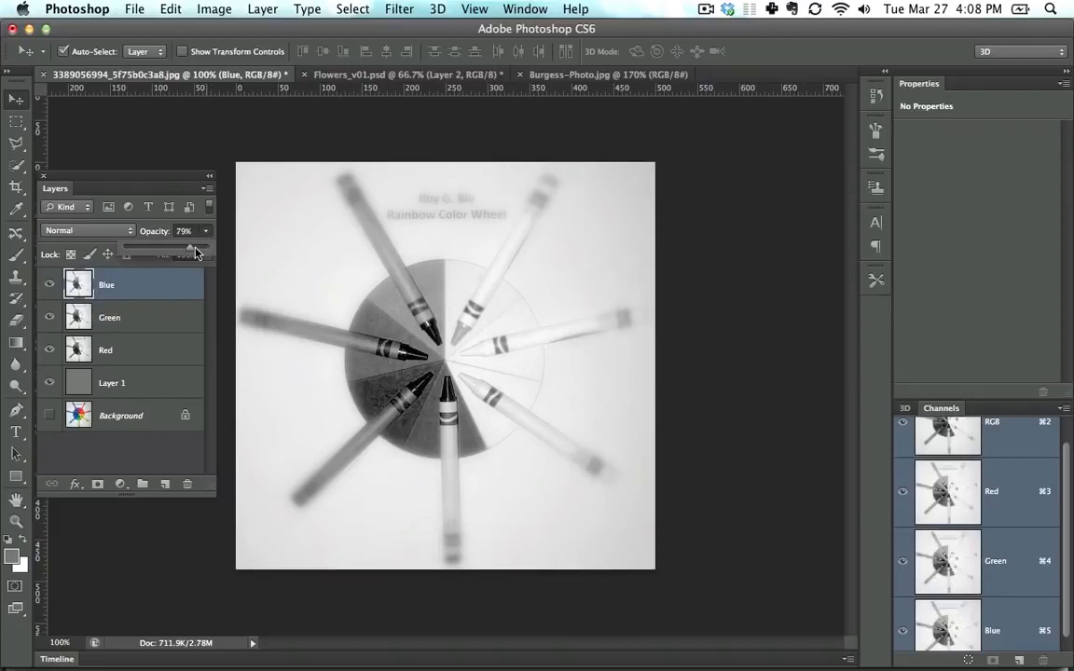
pyautogui.click(180, 247)
# Step: Delete the gray fill layer together with the Red, Green and Blue layers above the Background
pyautogui.click(145, 373)
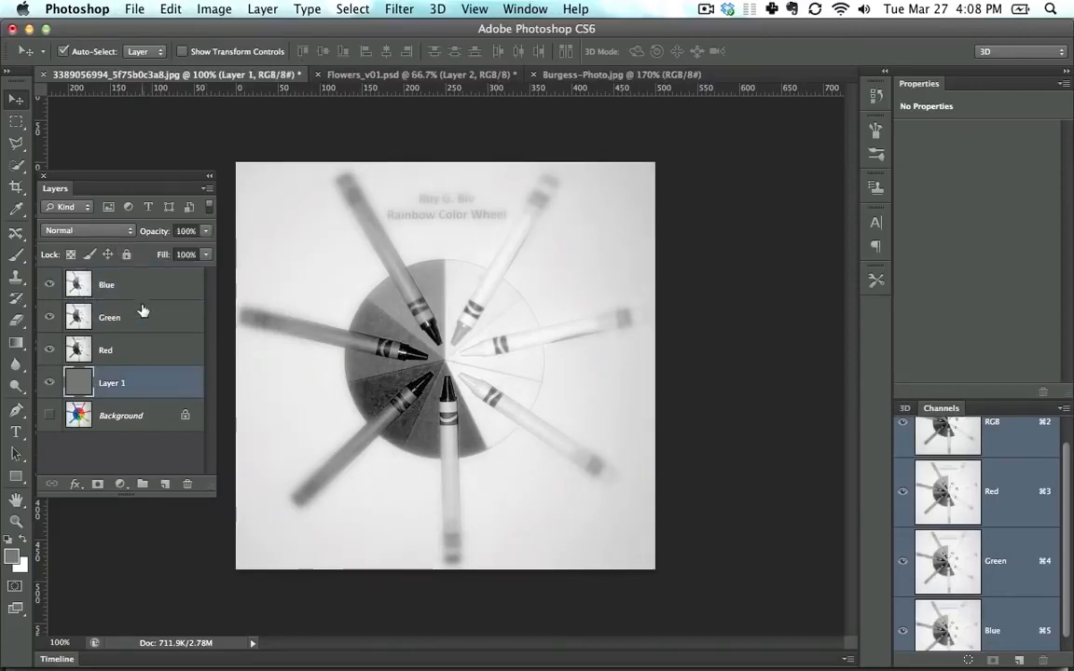
pyautogui.keyDown('shift'); pyautogui.click(144, 284); pyautogui.keyUp('shift')
pyautogui.press('BackSpace')
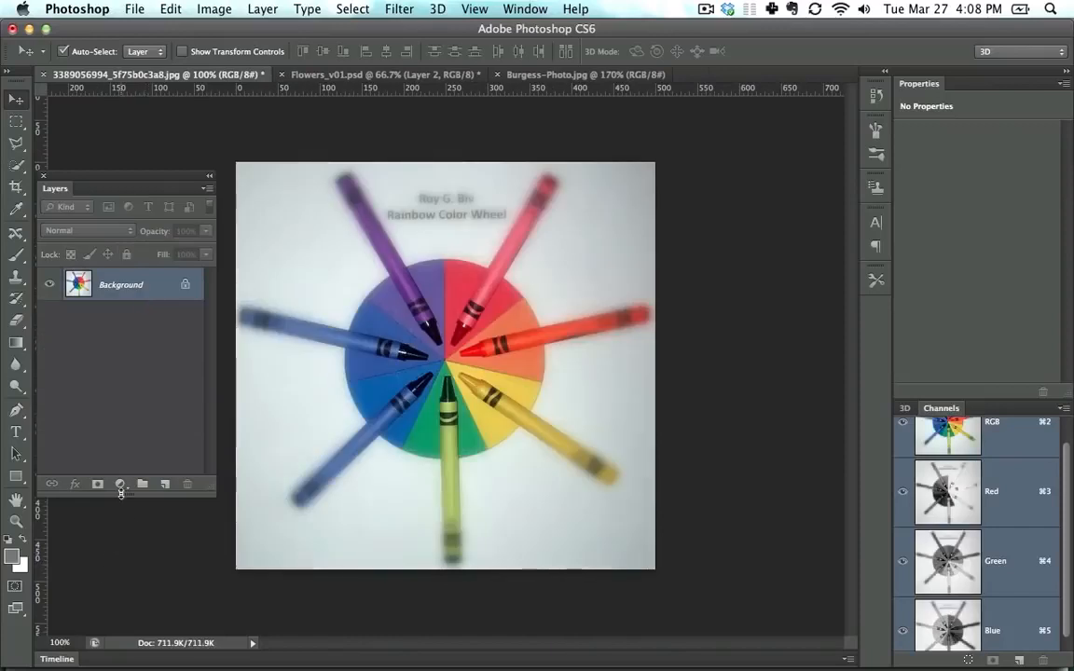
# Step: Try a Black & White adjustment layer with Yellows at 110 and Greens at 32, and delete it
pyautogui.click(120, 484)
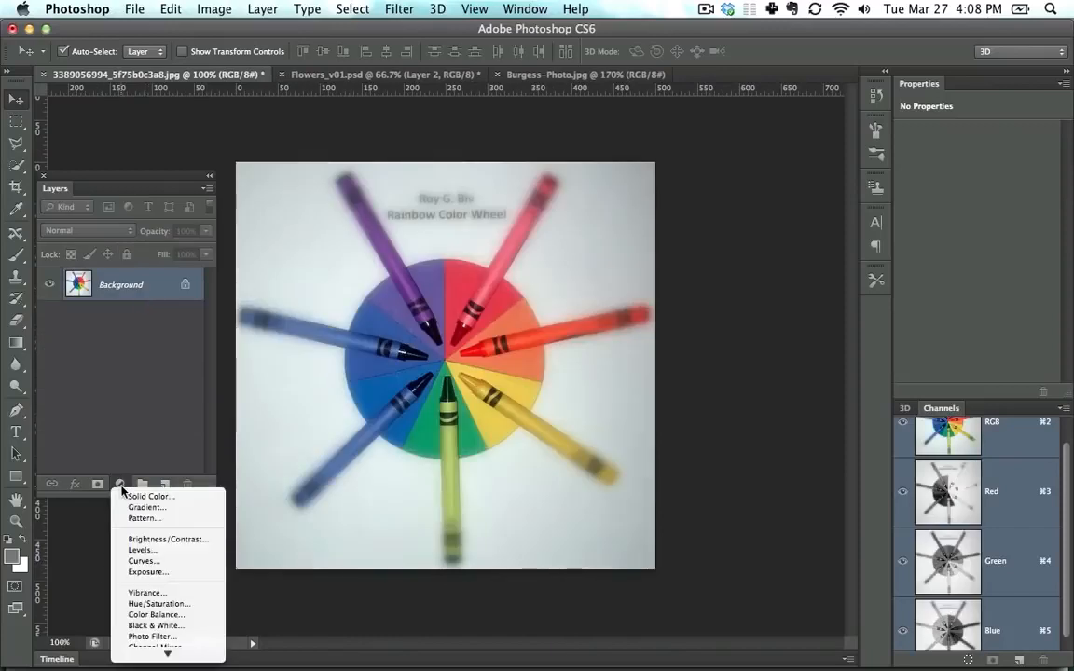
pyautogui.click(158, 626)
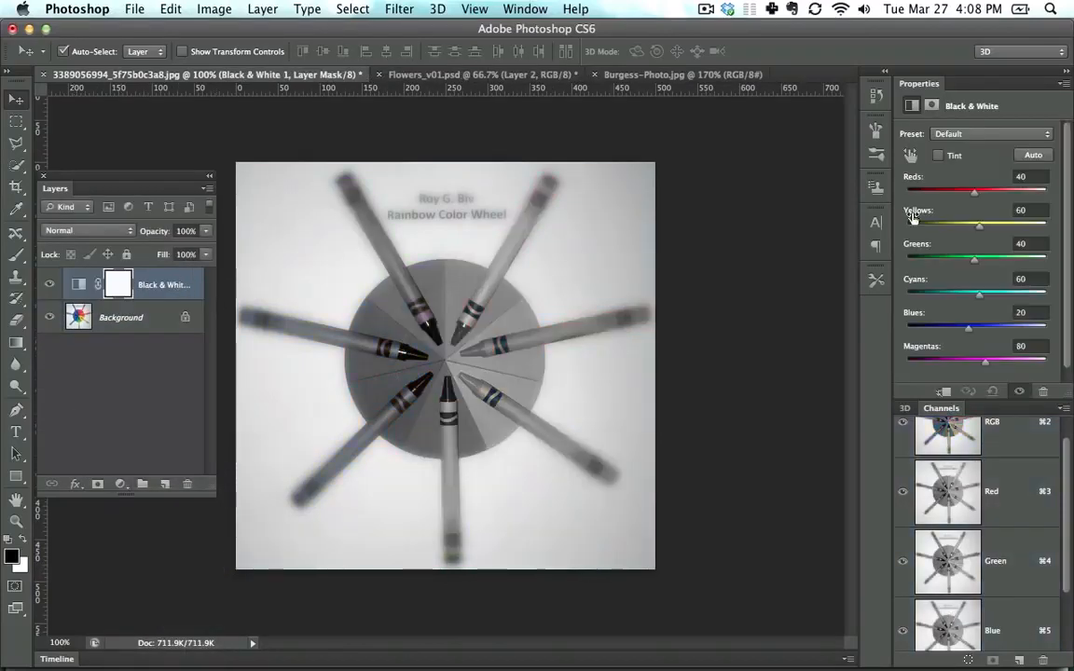
pyautogui.moveTo(979, 225); pyautogui.dragTo(971, 270)
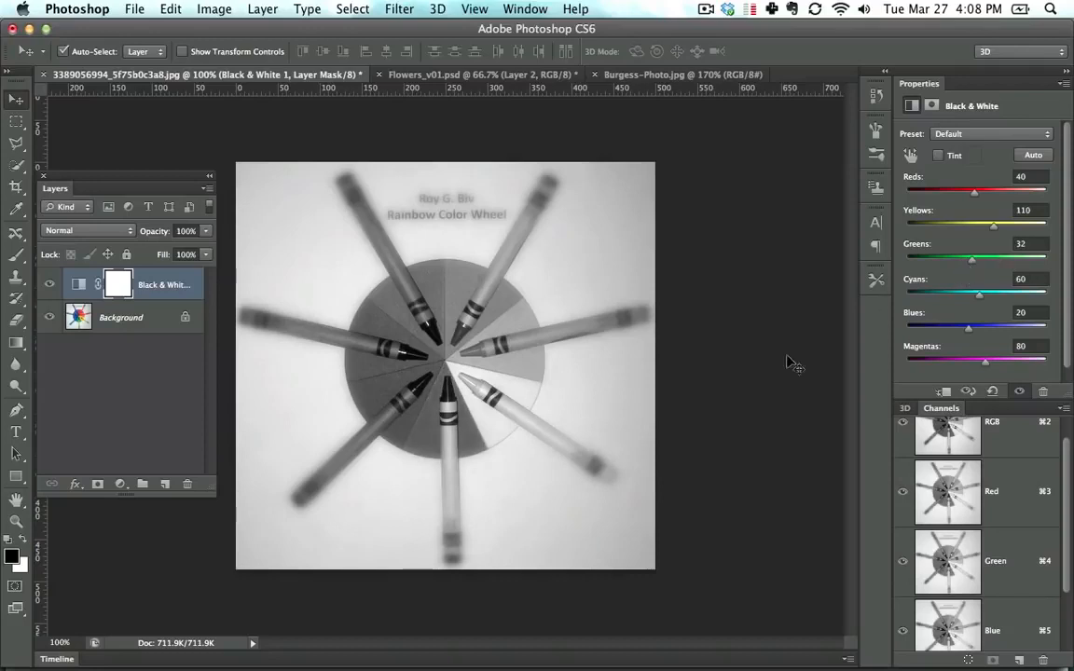
pyautogui.press('BackSpace')
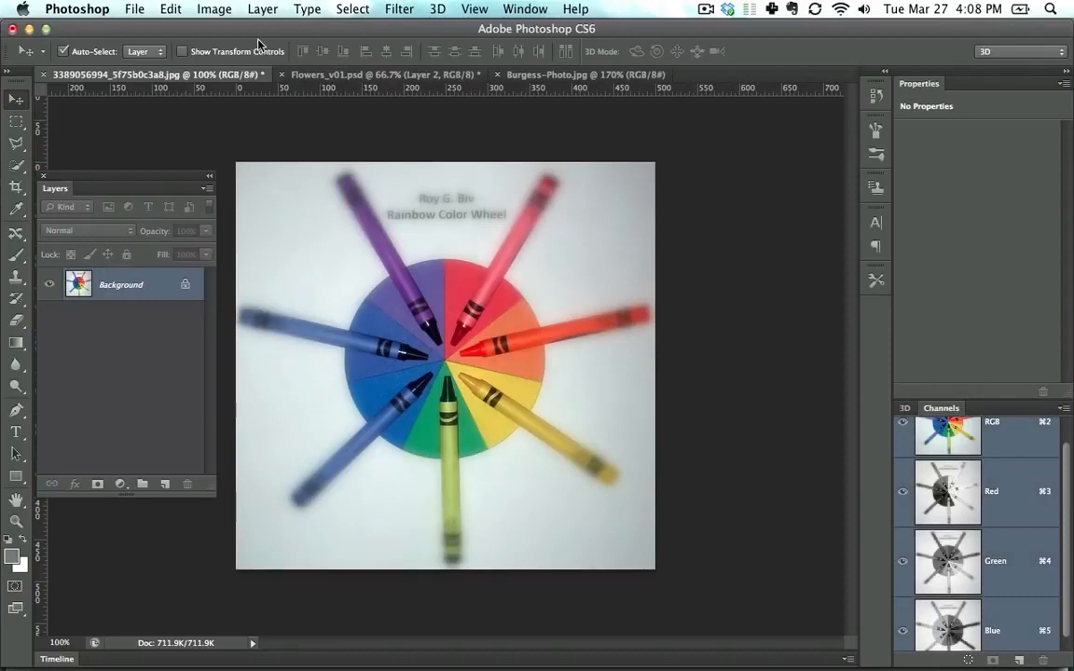
# Step: Add a Curves adjustment layer above the Background and try bending its composite RGB curve
pyautogui.click(207, 9)
pyautogui.press('Escape')
pyautogui.click(120, 485)
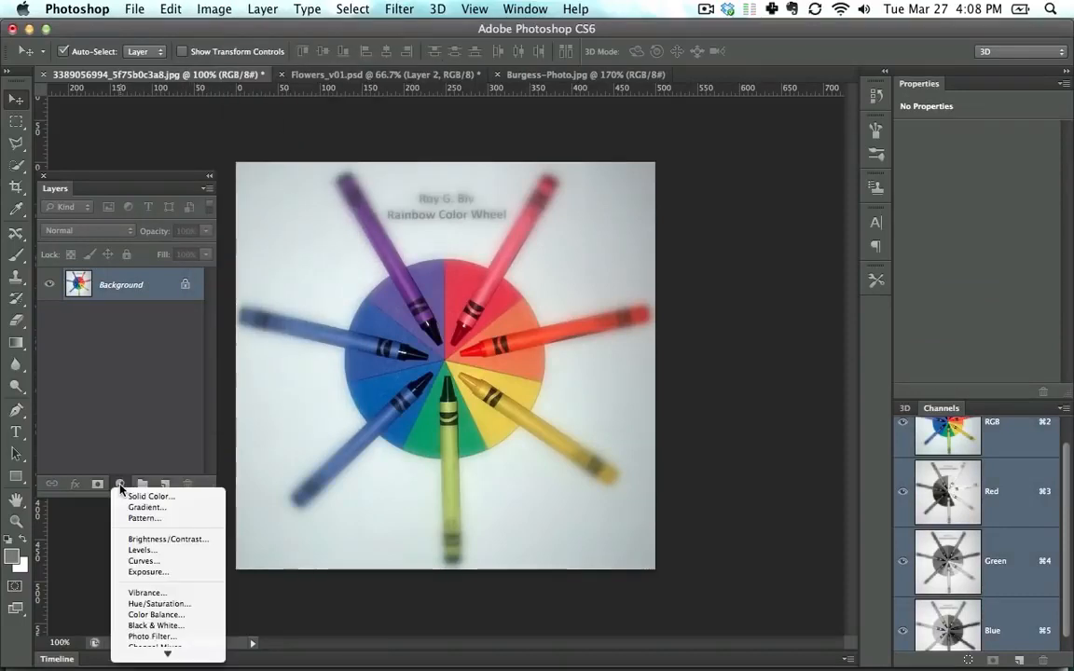
pyautogui.click(144, 560)
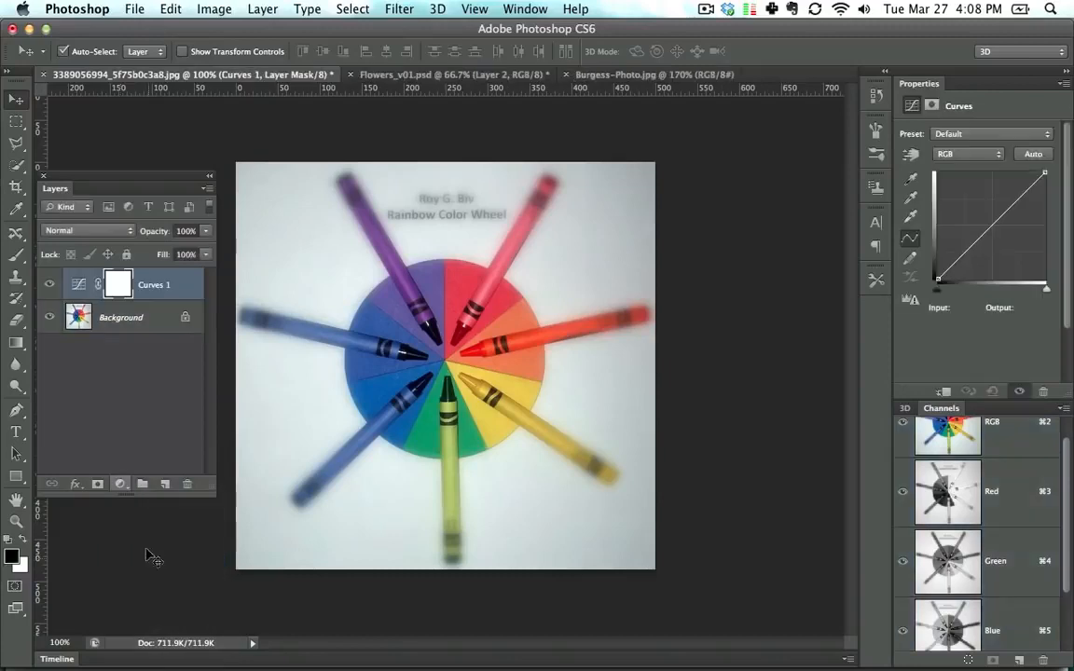
pyautogui.click(988, 156)
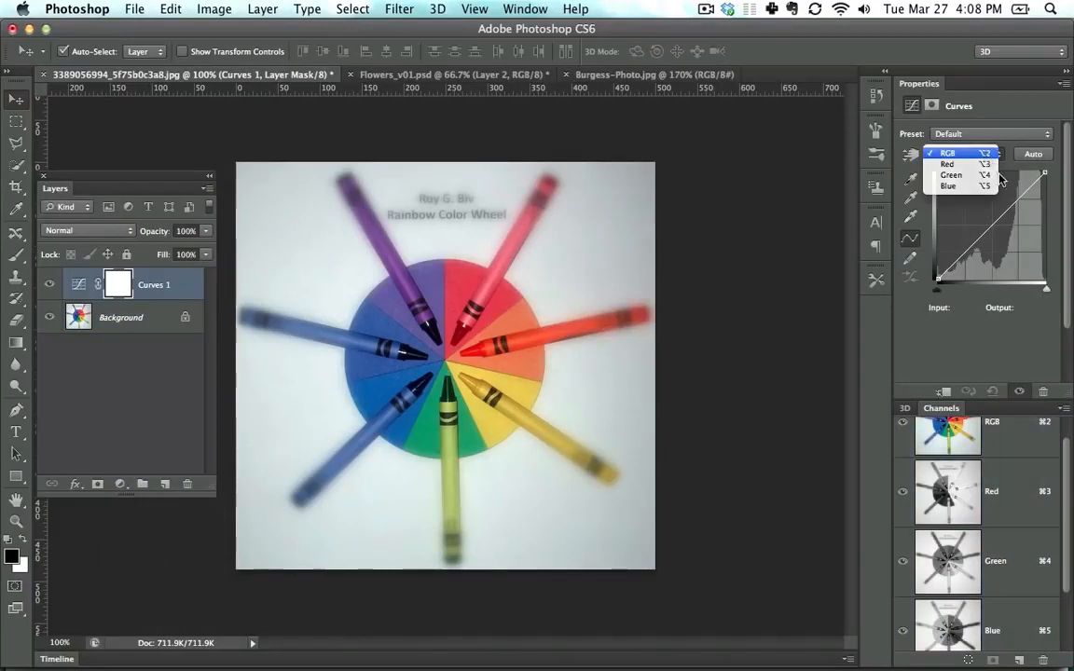
pyautogui.click(986, 156)
pyautogui.moveTo(1001, 215); pyautogui.dragTo(1016, 239)
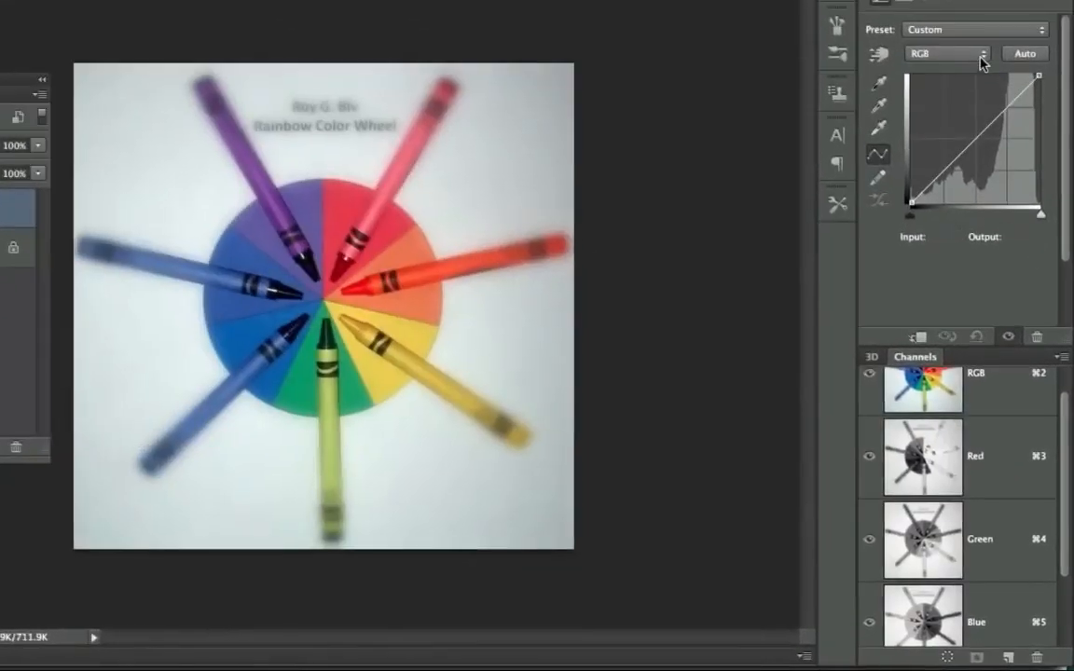
# Step: Try bending the Red channel's curve at its midpoint, around input 129 and output 148, and remove the point
pyautogui.click(994, 154)
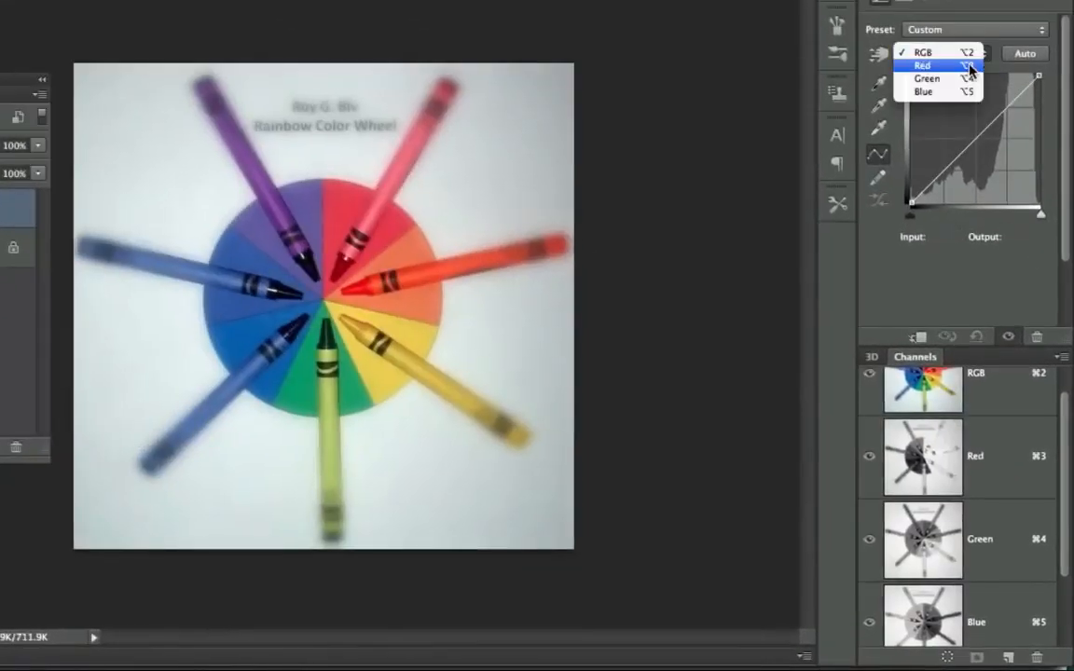
pyautogui.click(970, 67)
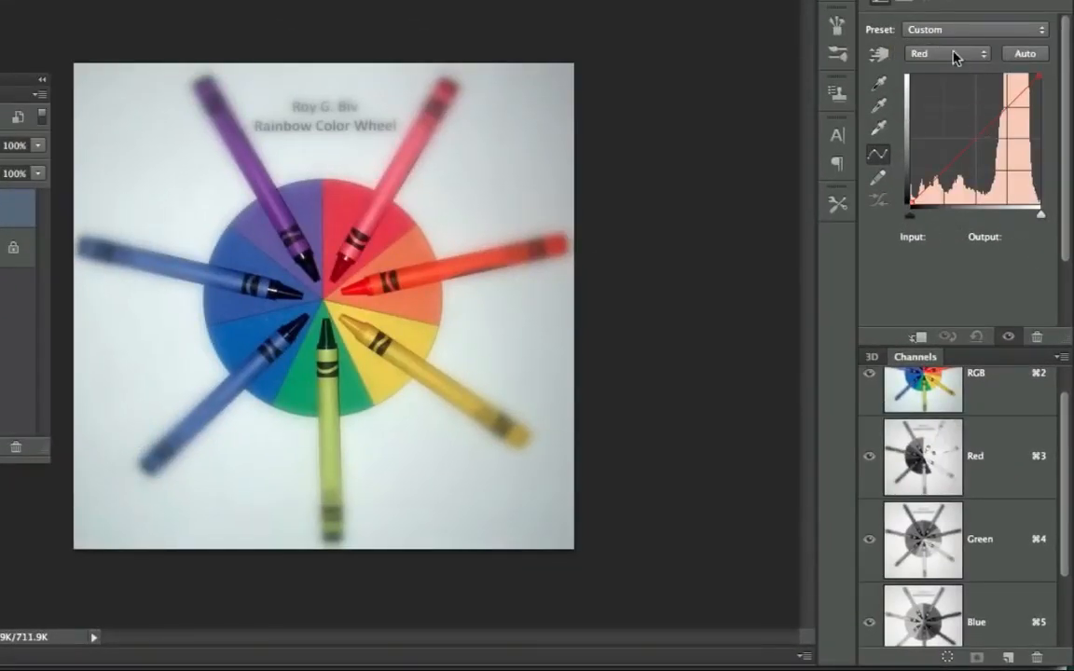
pyautogui.moveTo(986, 140); pyautogui.dragTo(852, 380)
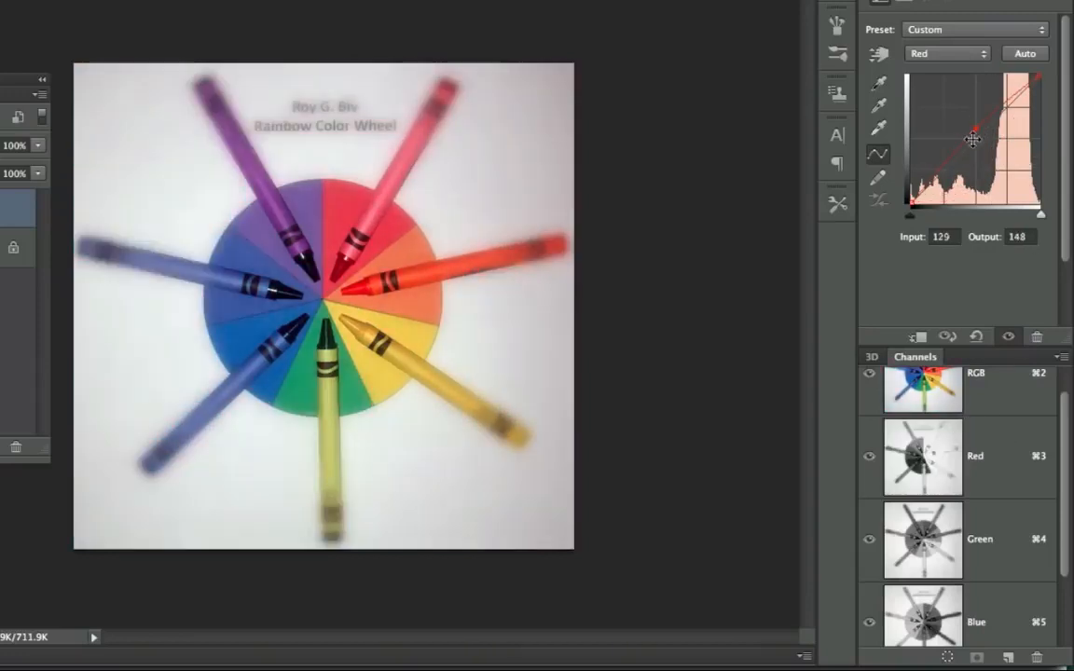
# Step: Try bending the Green and Blue channel curves at their midpoints, removing each added point
pyautogui.click(941, 53)
pyautogui.click(937, 67)
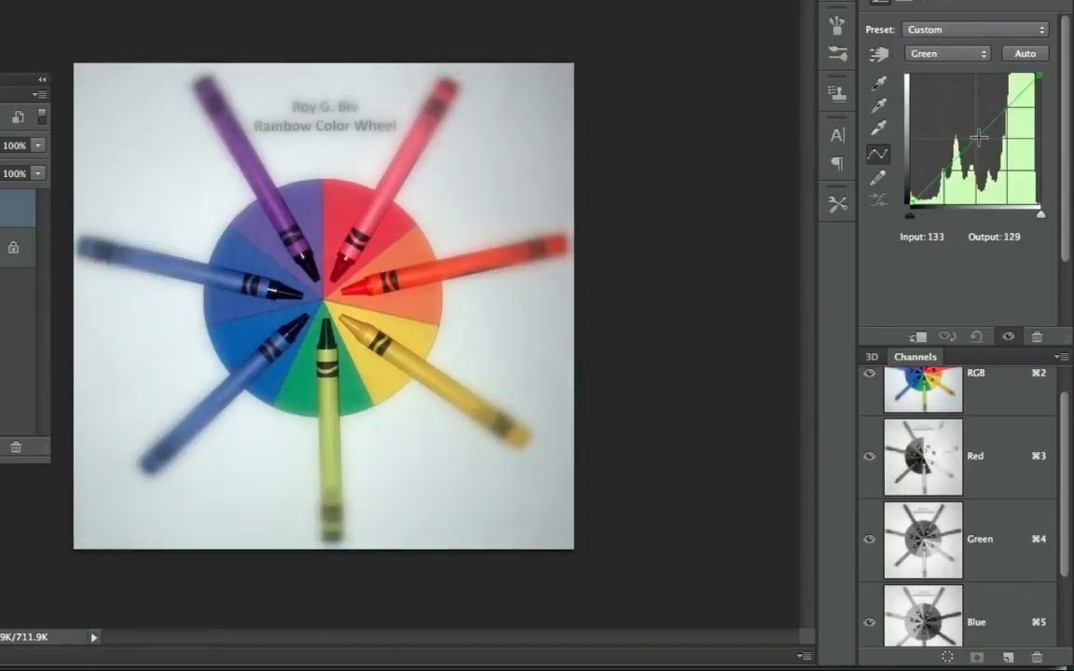
pyautogui.moveTo(995, 119); pyautogui.dragTo(716, 112)
pyautogui.click(983, 52)
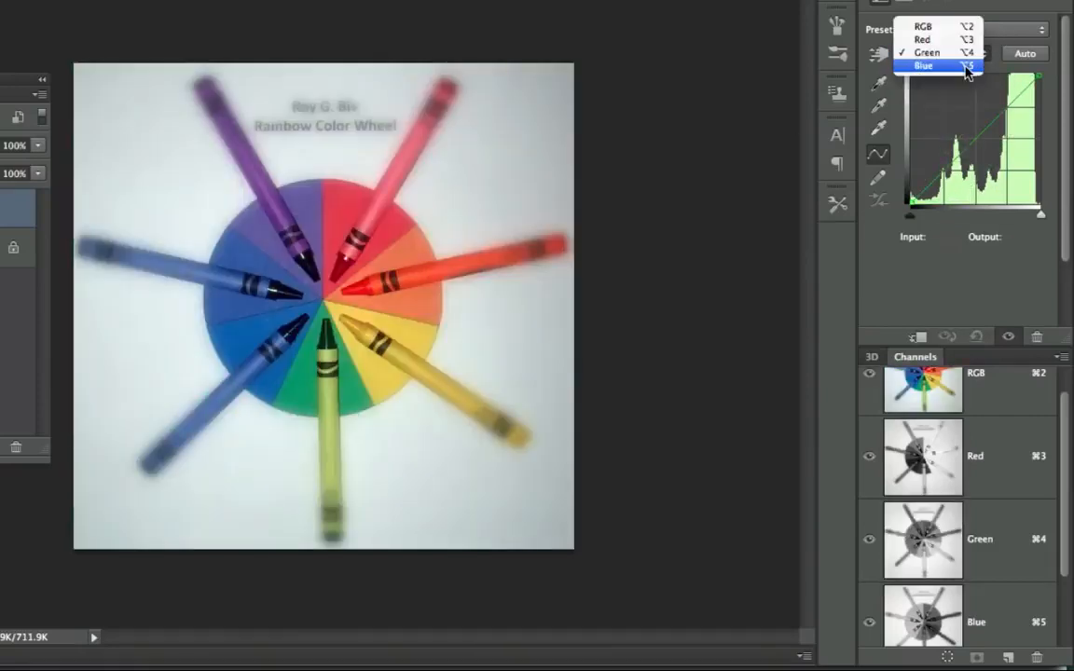
pyautogui.click(969, 64)
pyautogui.moveTo(976, 122); pyautogui.dragTo(807, 179)
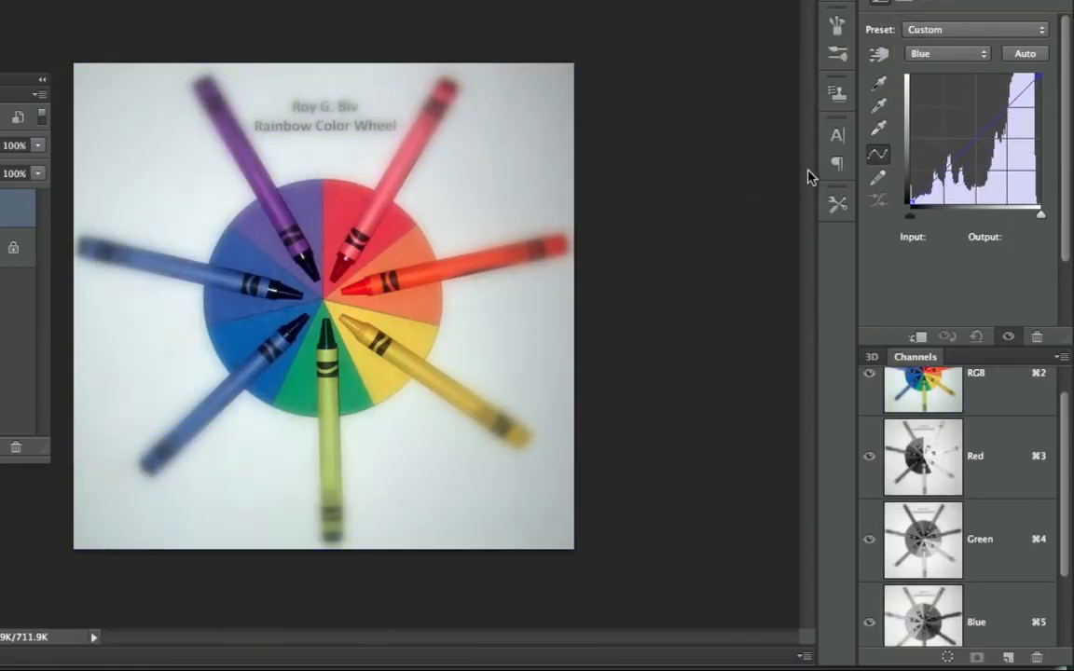
# Step: Switch the Curves adjustment back to the composite RGB channel and open its channel choices
pyautogui.click(931, 58)
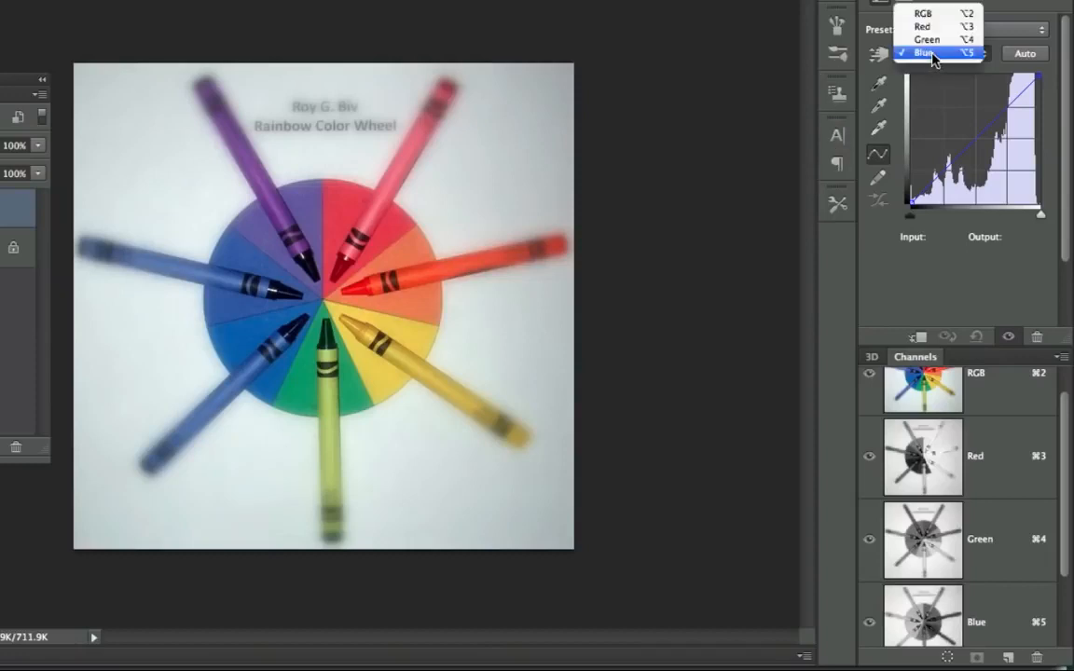
pyautogui.click(928, 14)
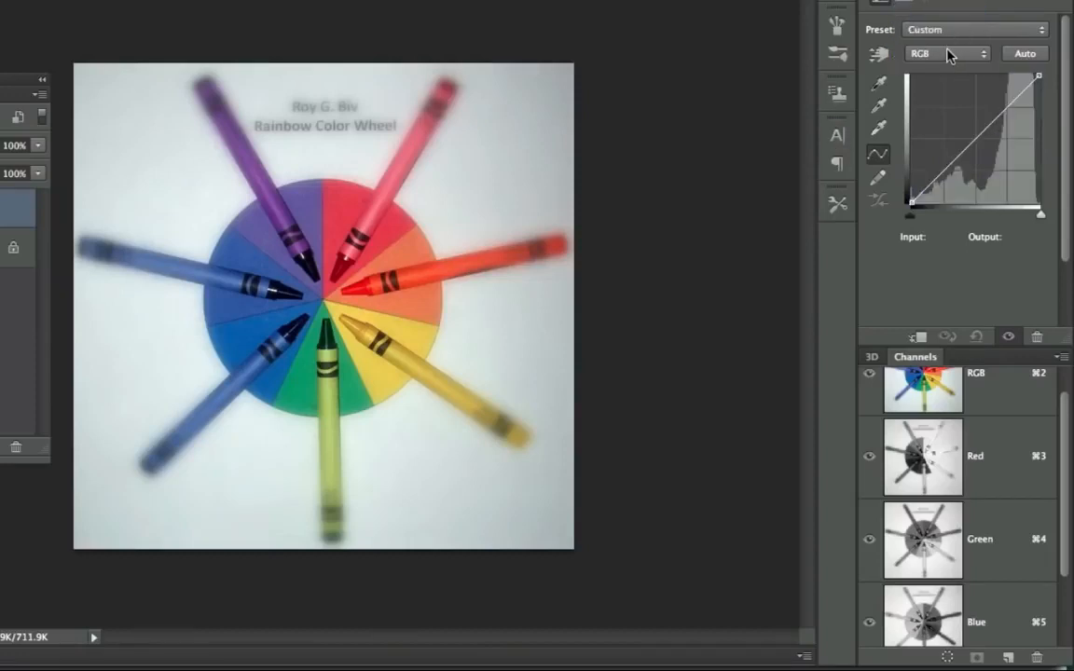
pyautogui.click(942, 52)
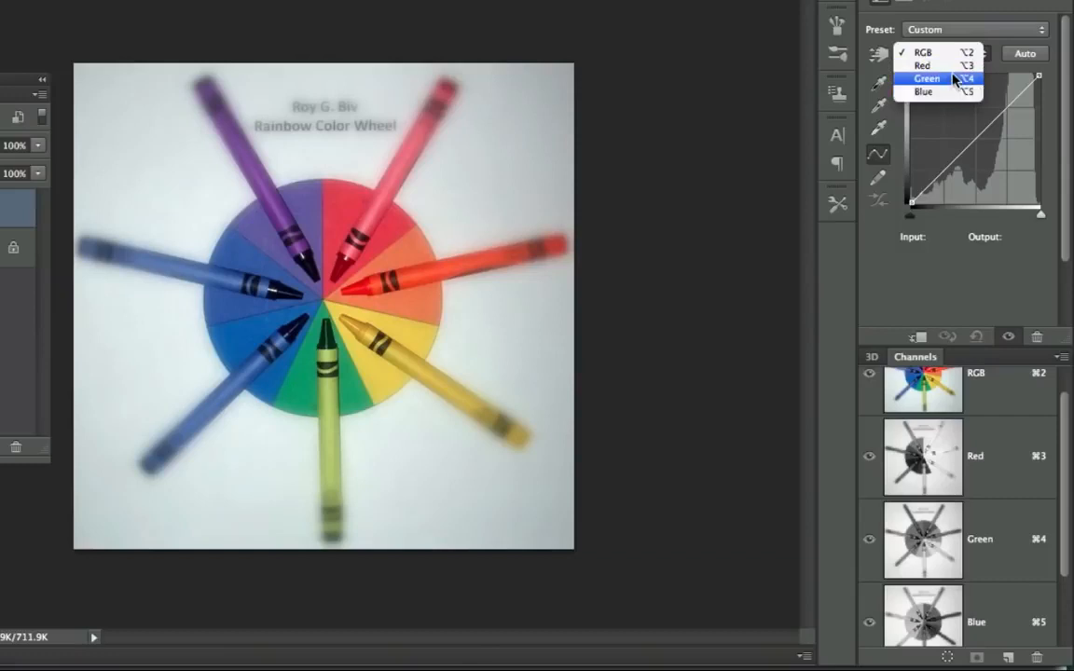
# Step: Try raising the Red channel's curve to output 178 at input 118, try bending it below the diagonal, and remove the point
pyautogui.click(952, 67)
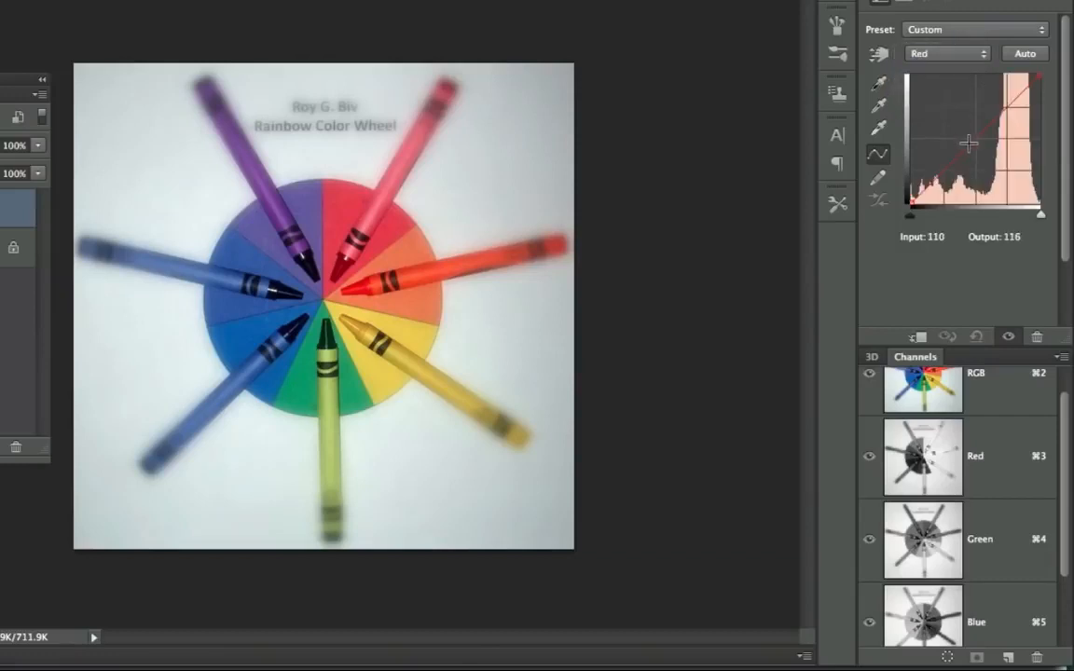
pyautogui.moveTo(972, 135); pyautogui.dragTo(970, 113)
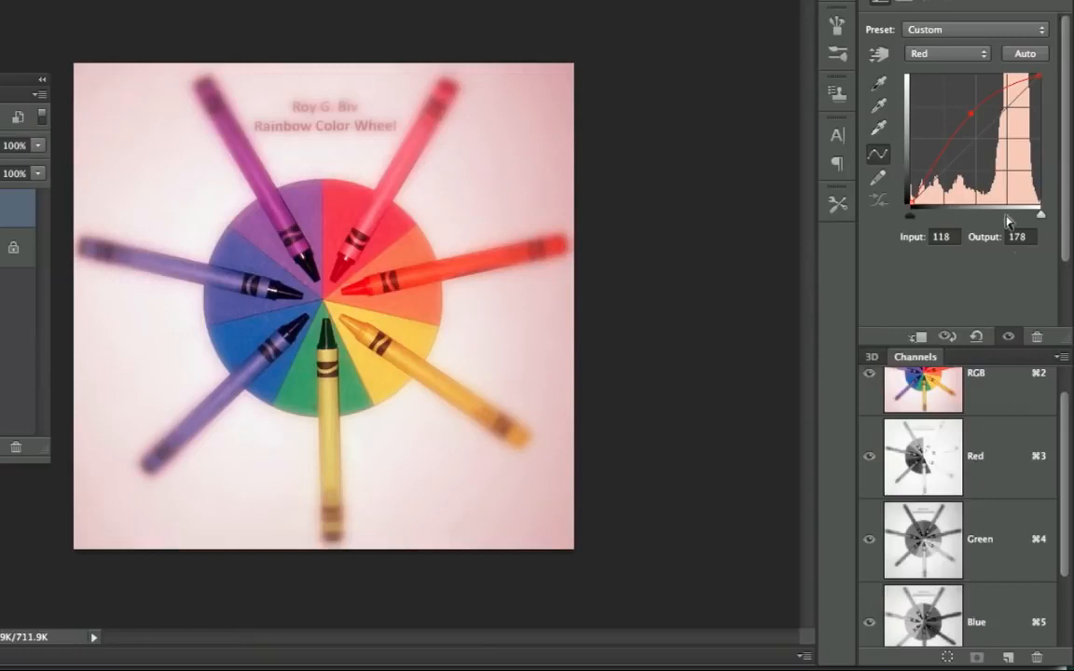
pyautogui.moveTo(967, 113); pyautogui.dragTo(983, 169)
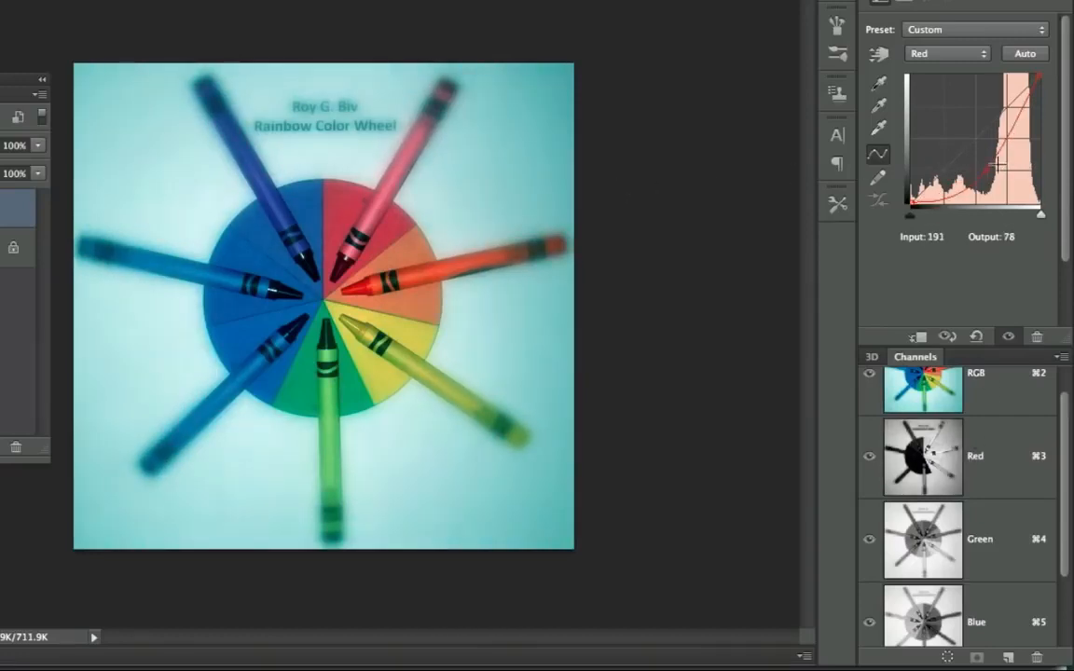
pyautogui.moveTo(987, 171); pyautogui.dragTo(778, 213)
# Step: Select the Green channel and try bending the Green and Blue curves, Blue at input 110 and output 135, removing each added point
pyautogui.click(989, 529)
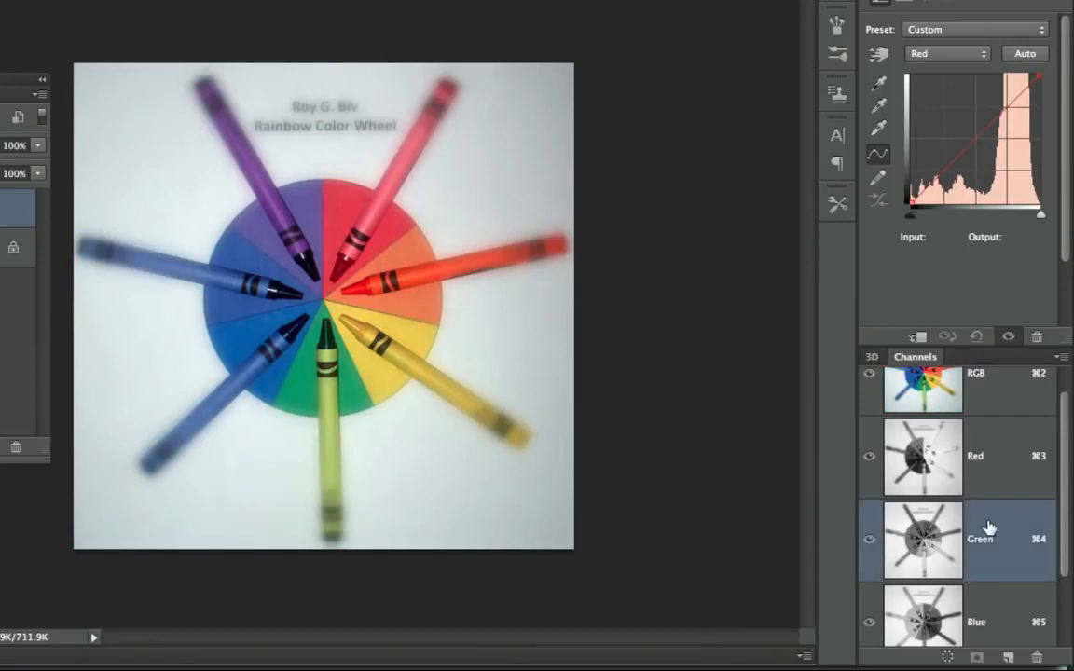
pyautogui.moveTo(986, 135); pyautogui.dragTo(571, 223)
pyautogui.click(947, 51)
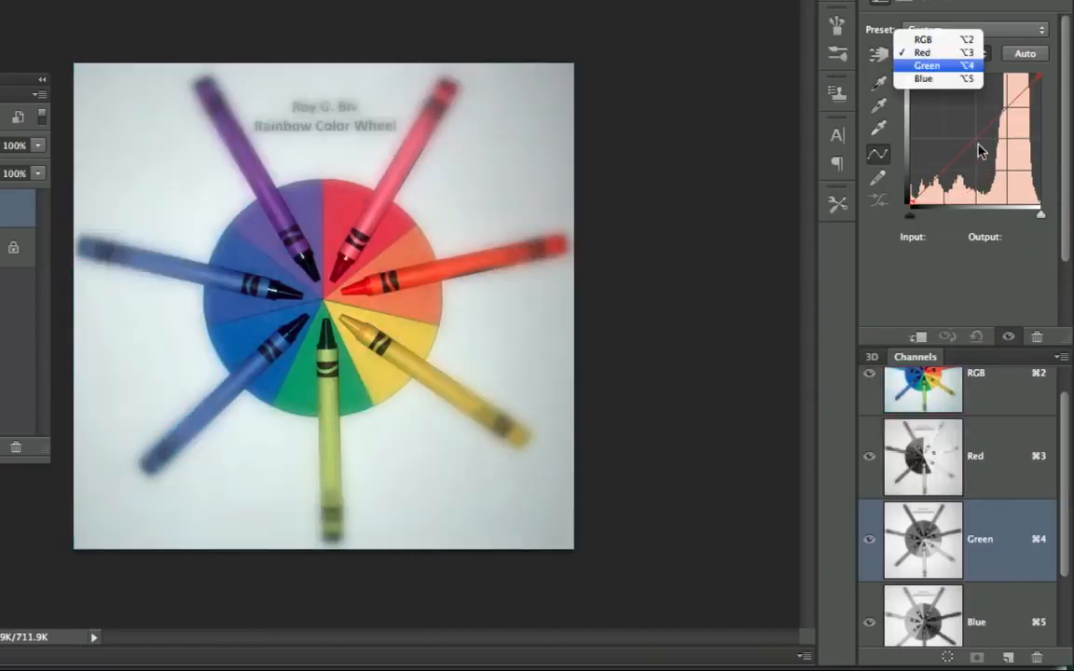
pyautogui.moveTo(974, 139); pyautogui.dragTo(772, 175)
pyautogui.click(947, 53)
pyautogui.click(958, 68)
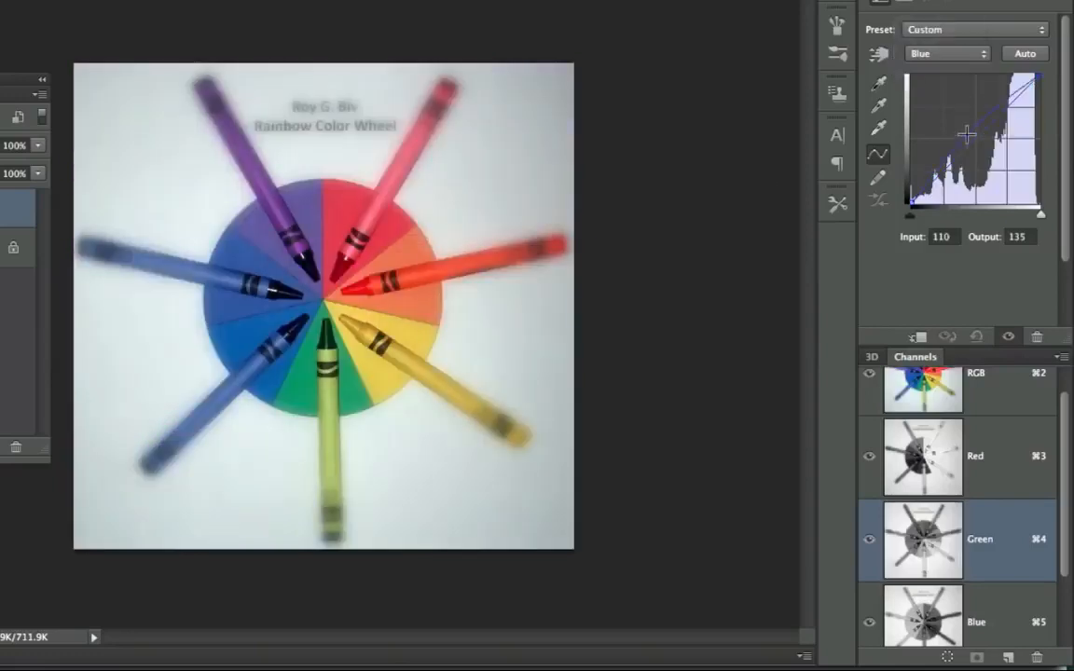
pyautogui.moveTo(966, 135); pyautogui.dragTo(751, 168)
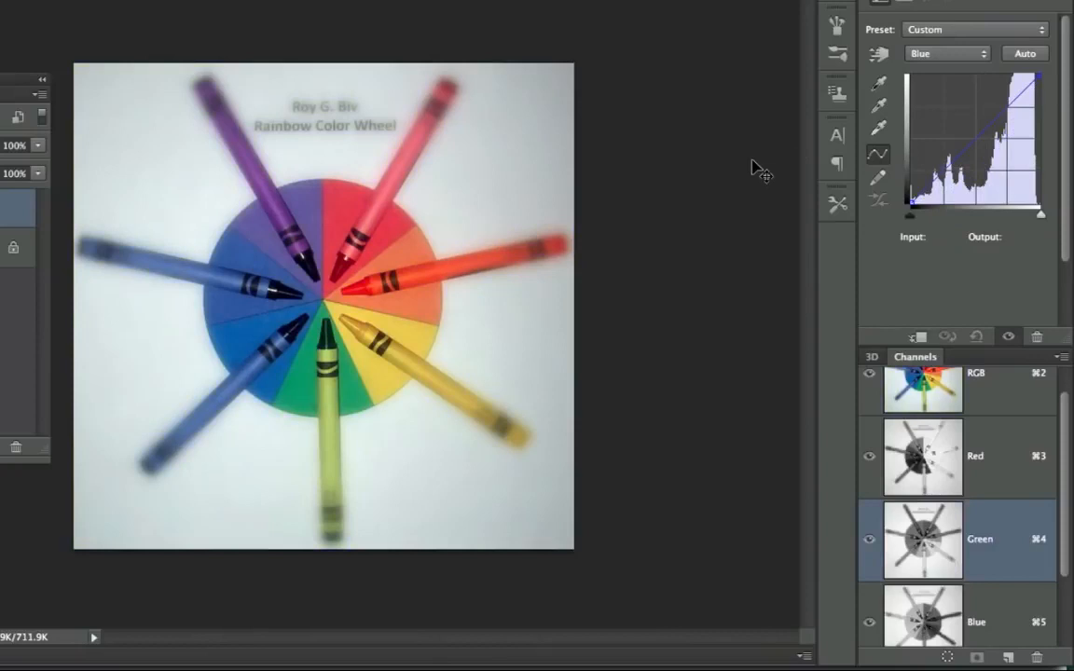
# Step: Return the Curves adjustment to the composite RGB curve and reselect the composite RGB channel of the image
pyautogui.hotkey('alt', '2')
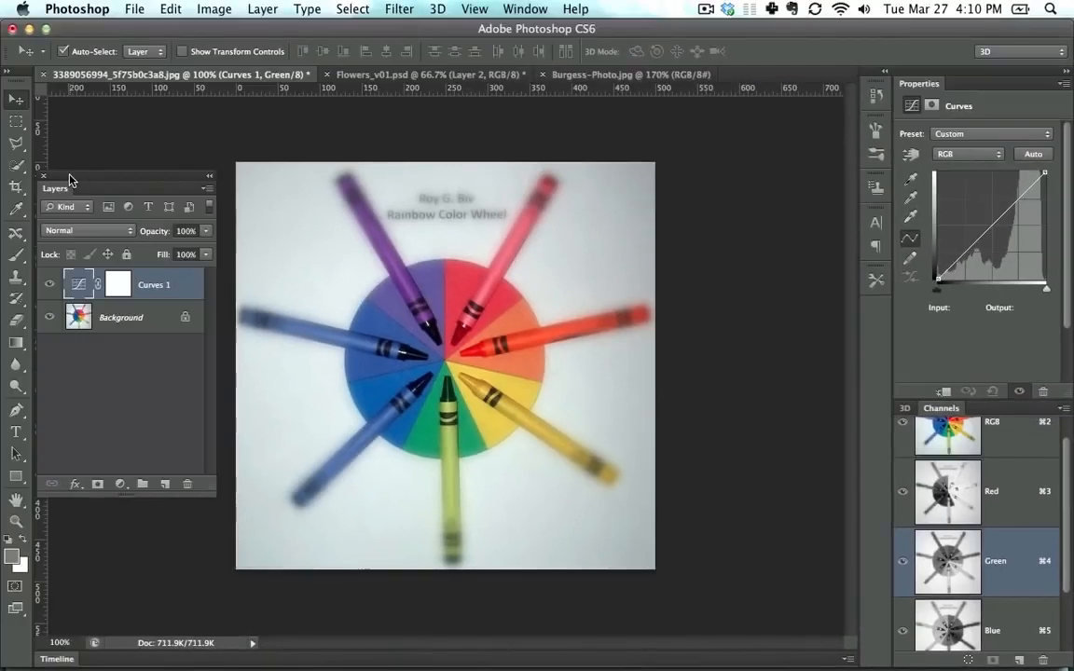
pyautogui.click(1004, 451)
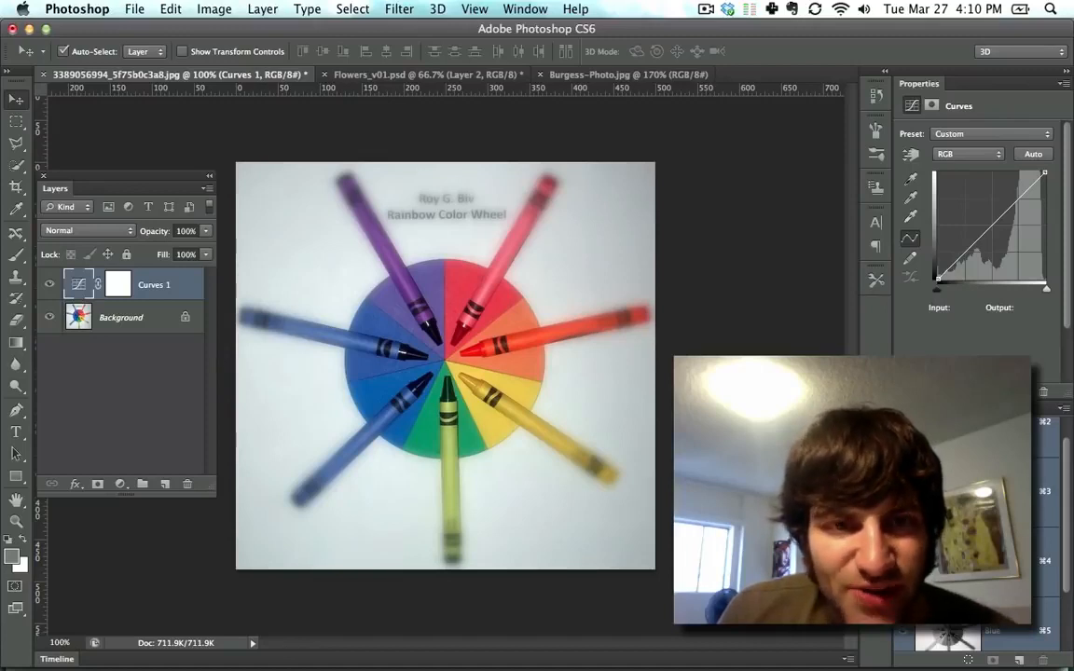
# Step: Switch to Safari to view the YouTube comments on the channel masks video, and return to Photoshop
pyautogui.press('super+Tab')
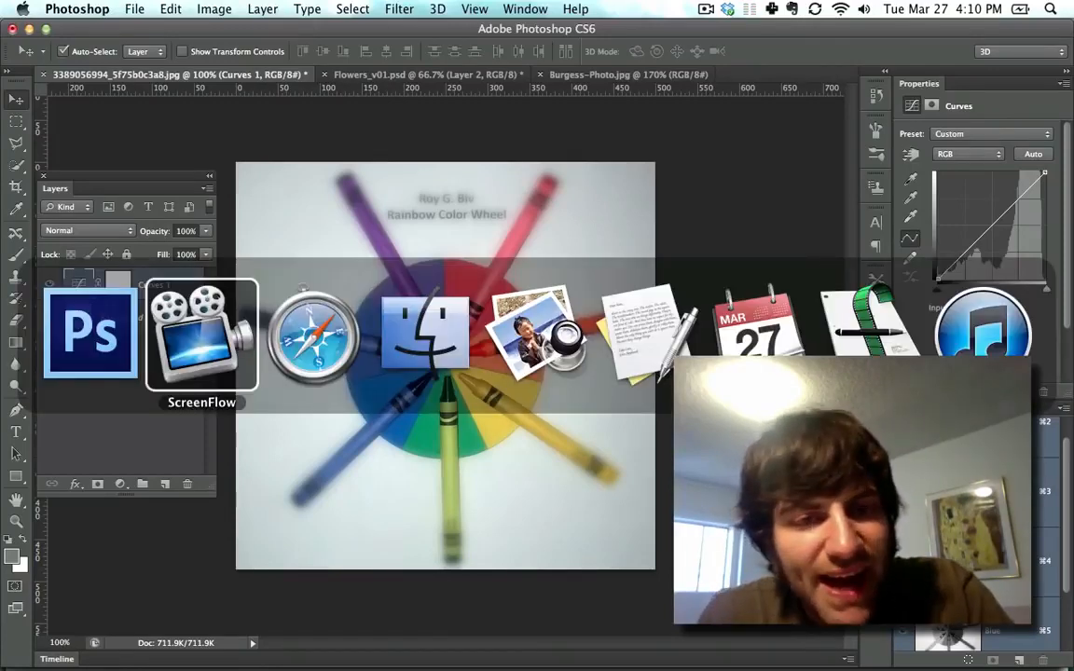
pyautogui.press('super+Tab')
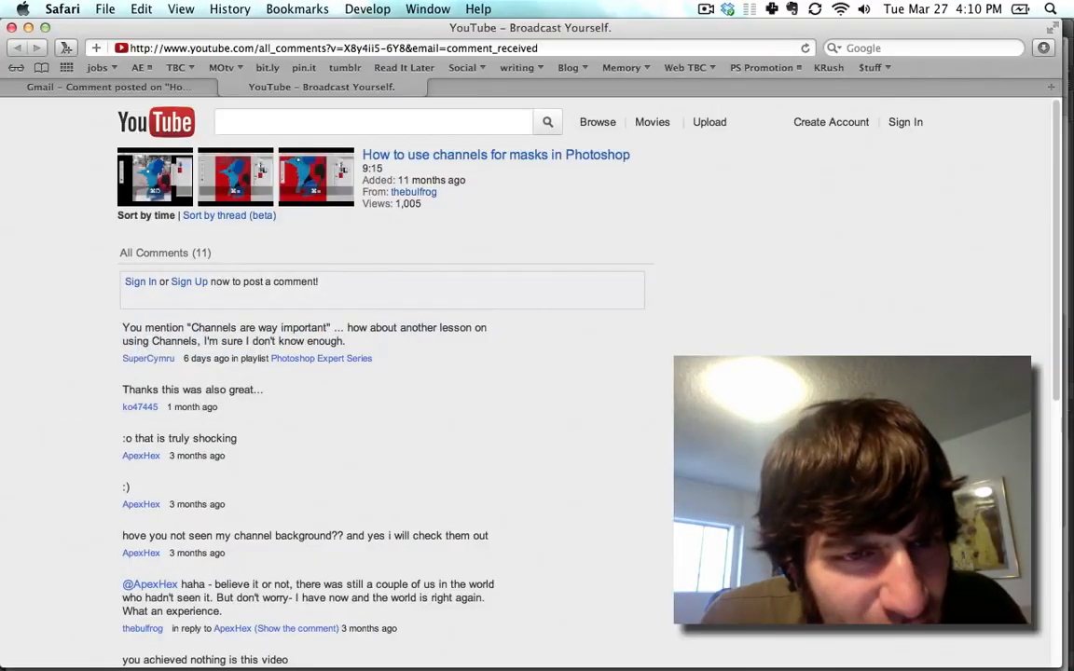
pyautogui.press('super+Tab')
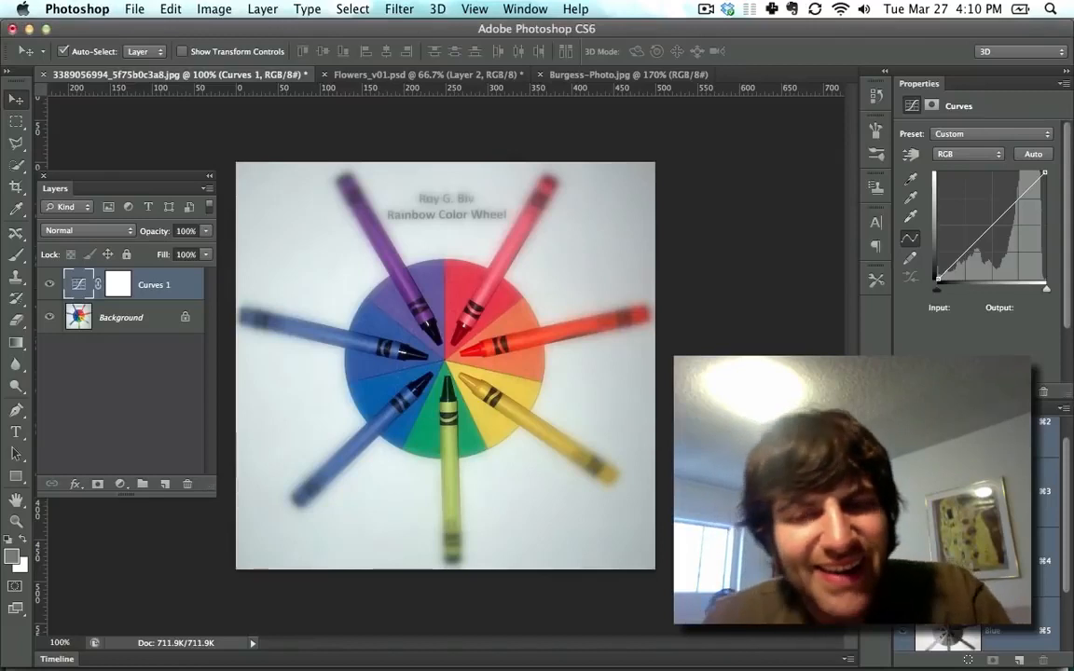